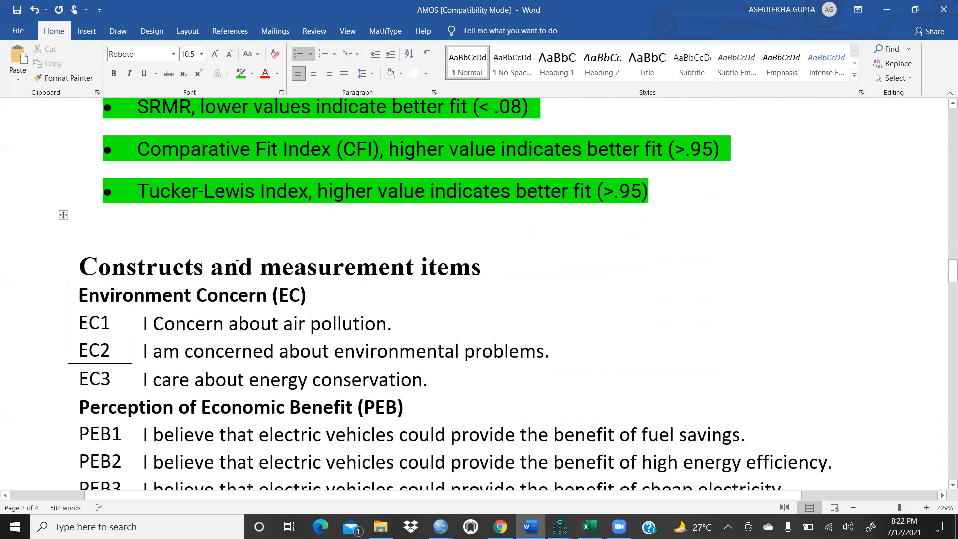
# Step: Review the constructs and measurement items listed in the document
pyautogui.scroll(-1, 383, 277)
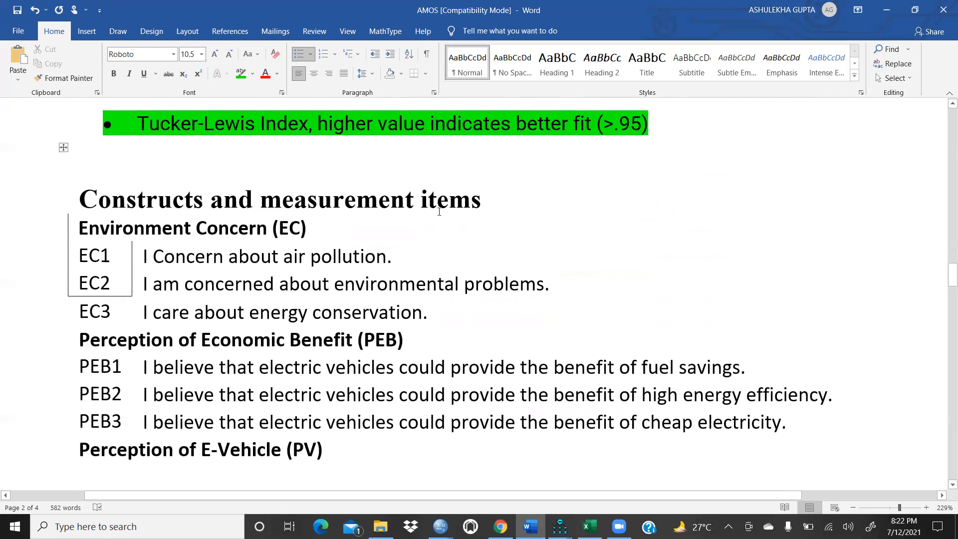
pyautogui.moveTo(335, 230); pyautogui.dragTo(152, 230)
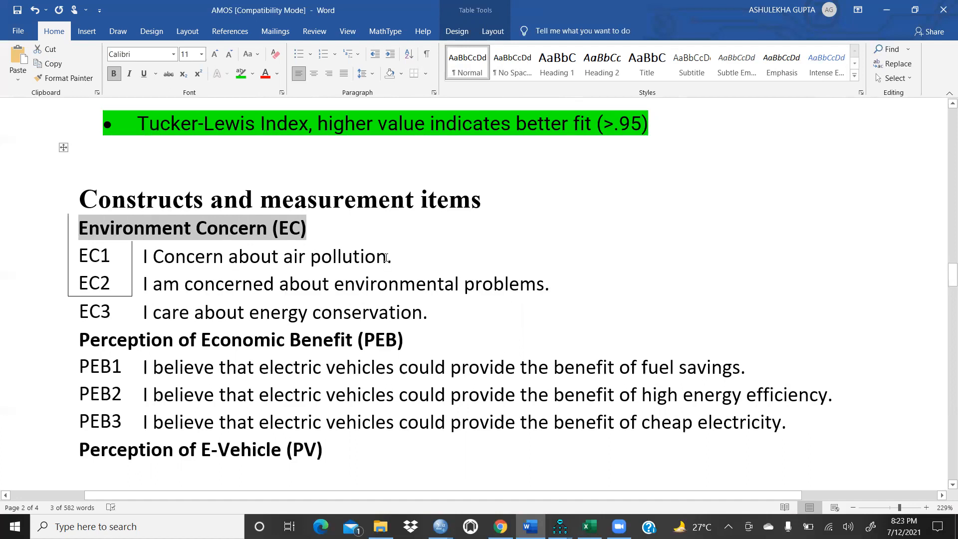
pyautogui.scroll(-3, 386, 258)
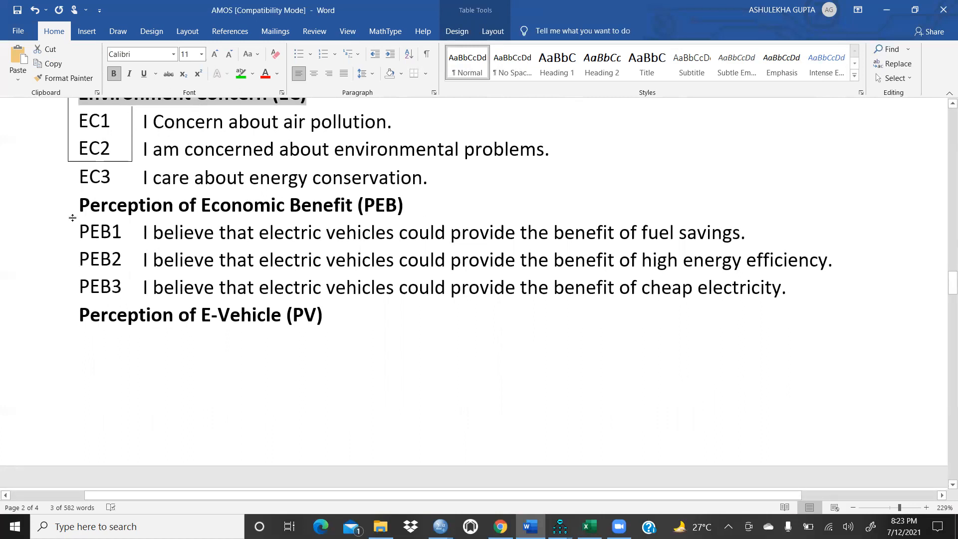
pyautogui.moveTo(82, 200); pyautogui.dragTo(403, 207)
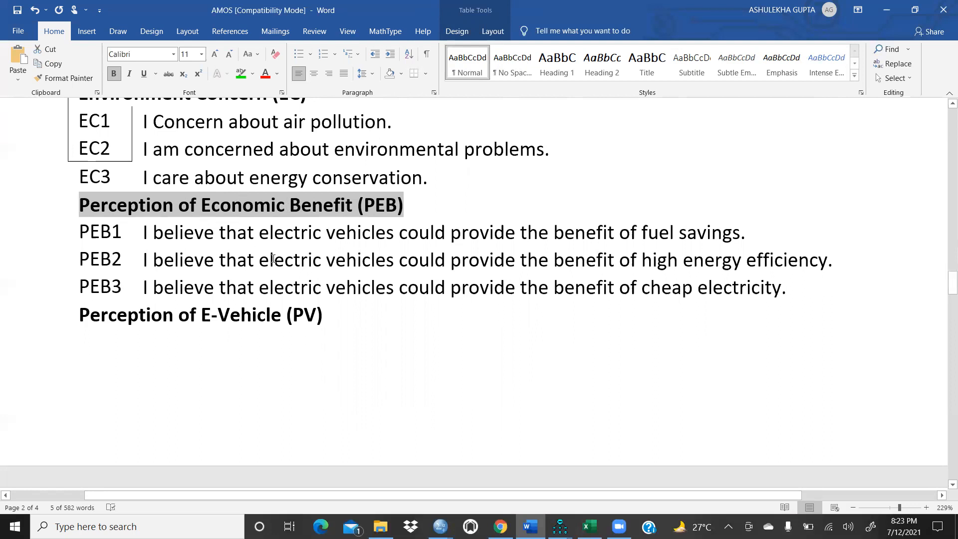
pyautogui.scroll(-2, 272, 252)
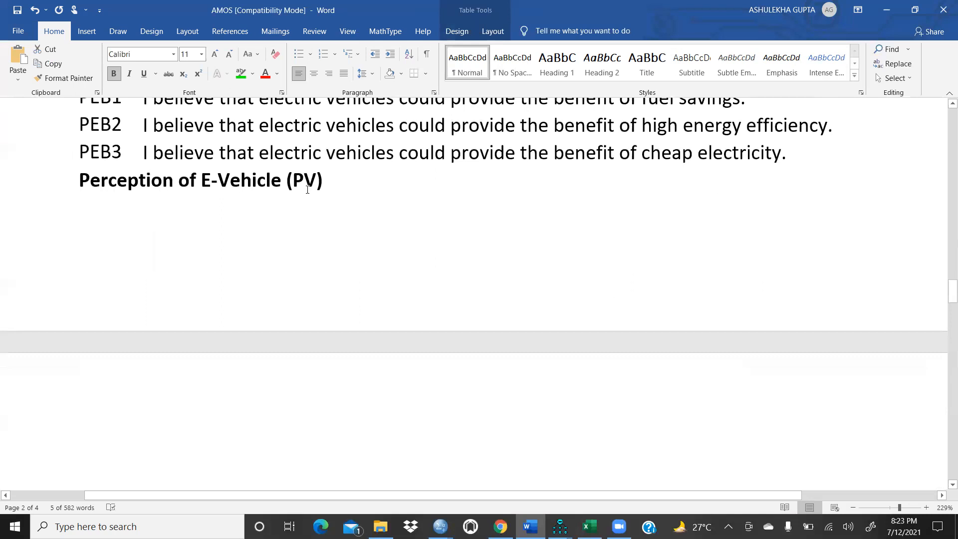
pyautogui.scroll(-5, 310, 190)
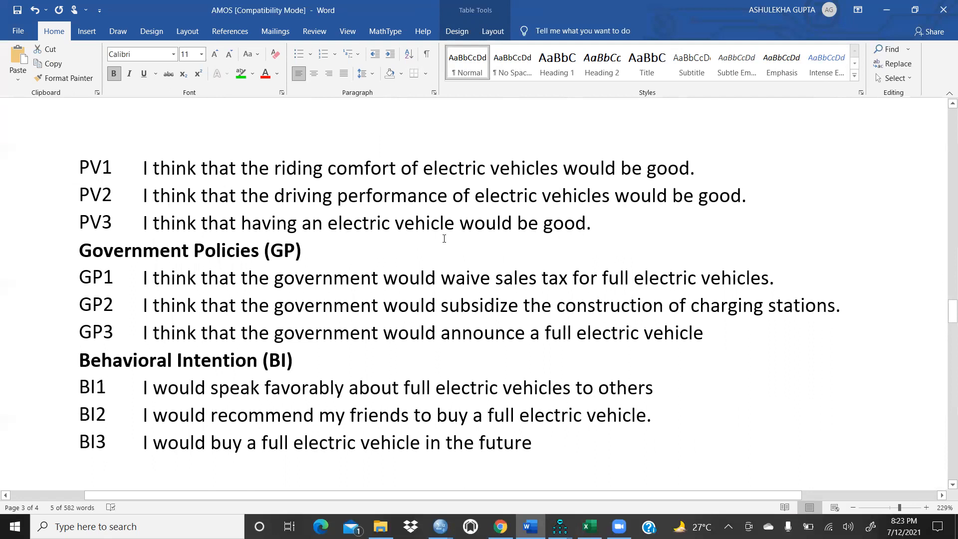
pyautogui.scroll(-2, 444, 238)
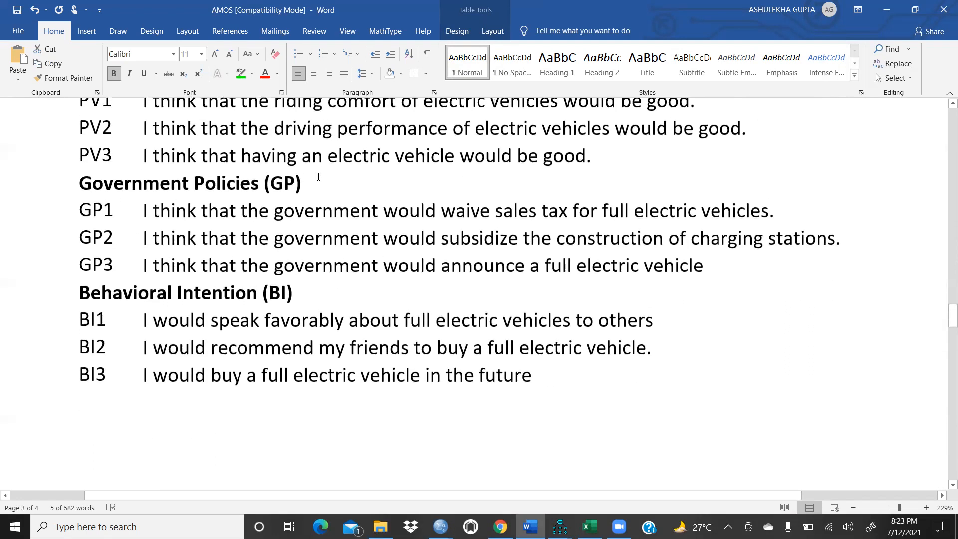
pyautogui.scroll(-2, 271, 201)
pyautogui.scroll(-5, 348, 215)
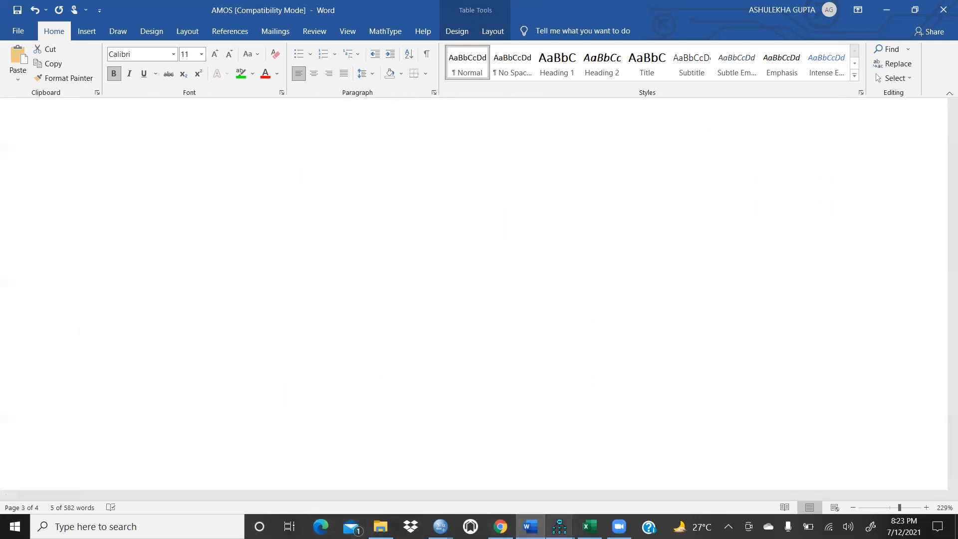
# Step: Switch to AMOS Graphics, start a new path diagram and save the current one when asked
pyautogui.click(560, 525)
pyautogui.click(498, 487)
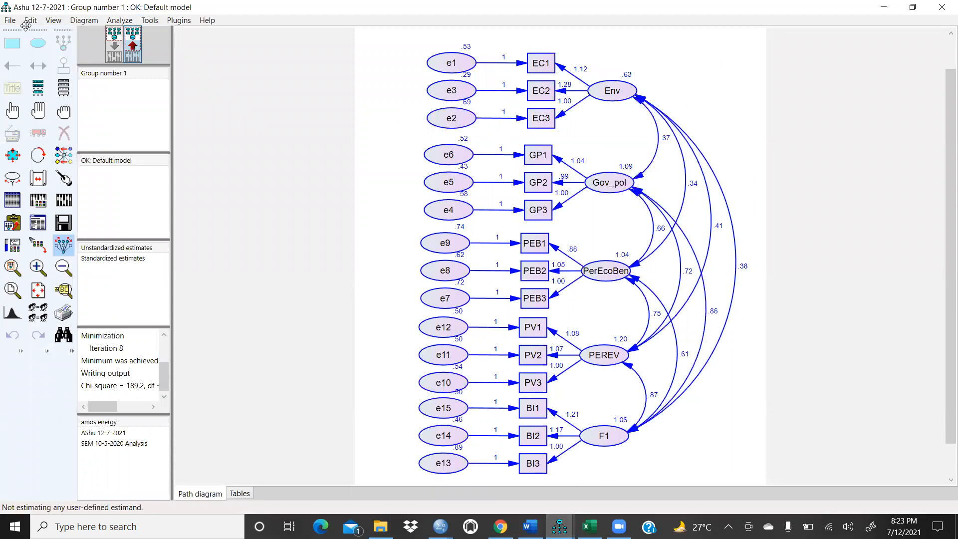
pyautogui.click(11, 21)
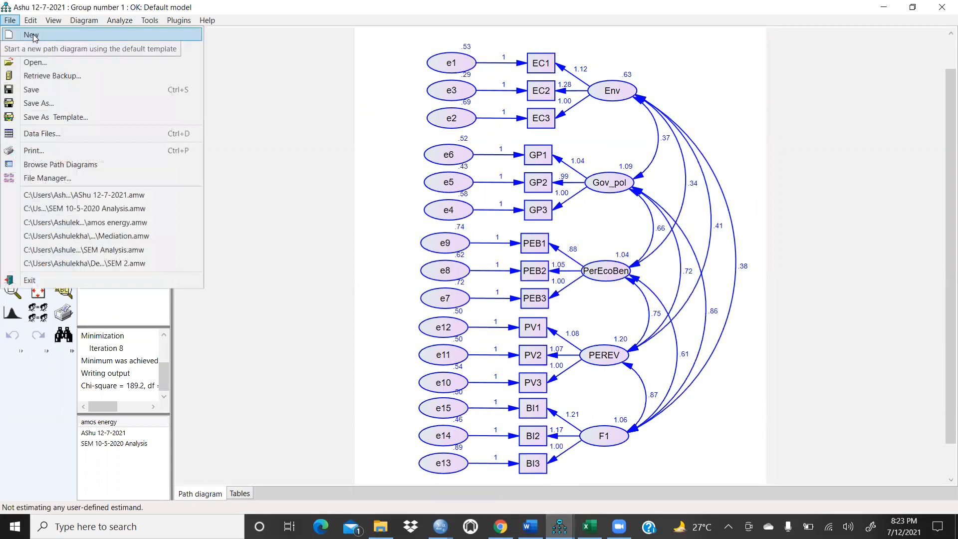
pyautogui.click(33, 34)
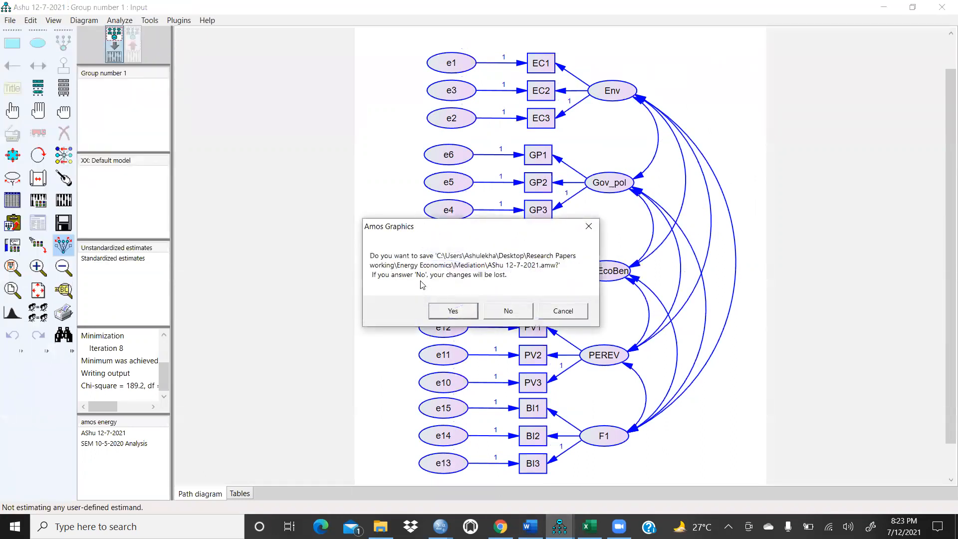
pyautogui.click(450, 312)
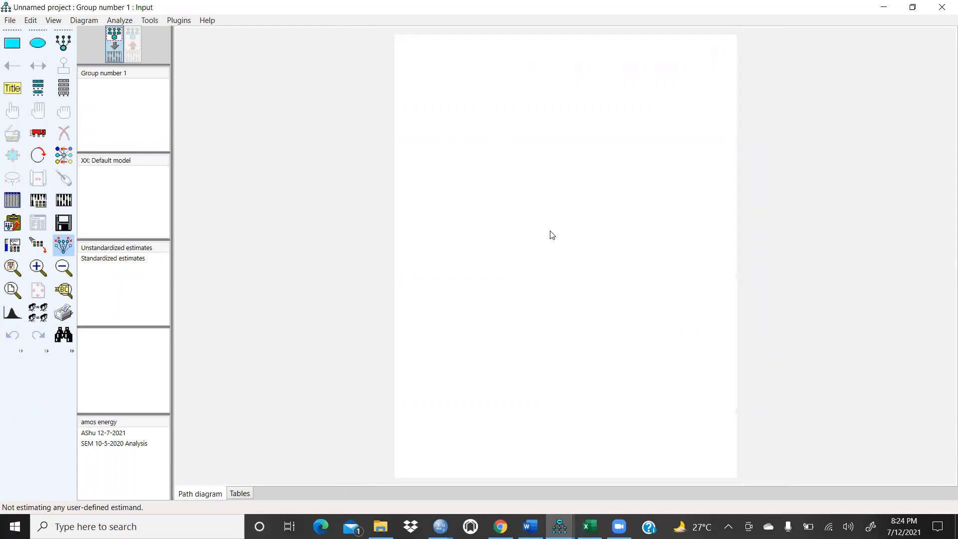
pyautogui.scroll(3, 552, 235)
pyautogui.scroll(-3, 552, 235)
pyautogui.scroll(-1, 552, 234)
pyautogui.scroll(1, 551, 235)
pyautogui.scroll(-1, 538, 244)
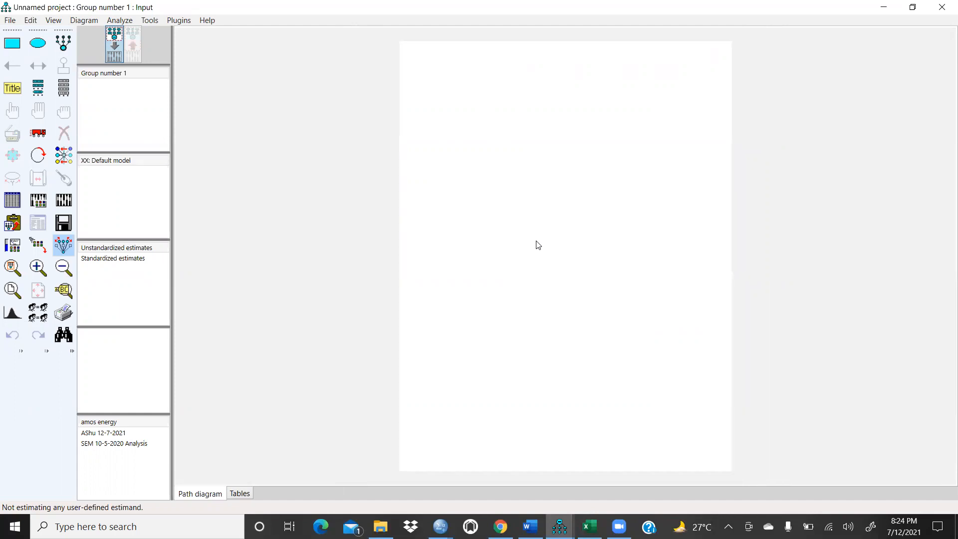
pyautogui.scroll(1, 538, 244)
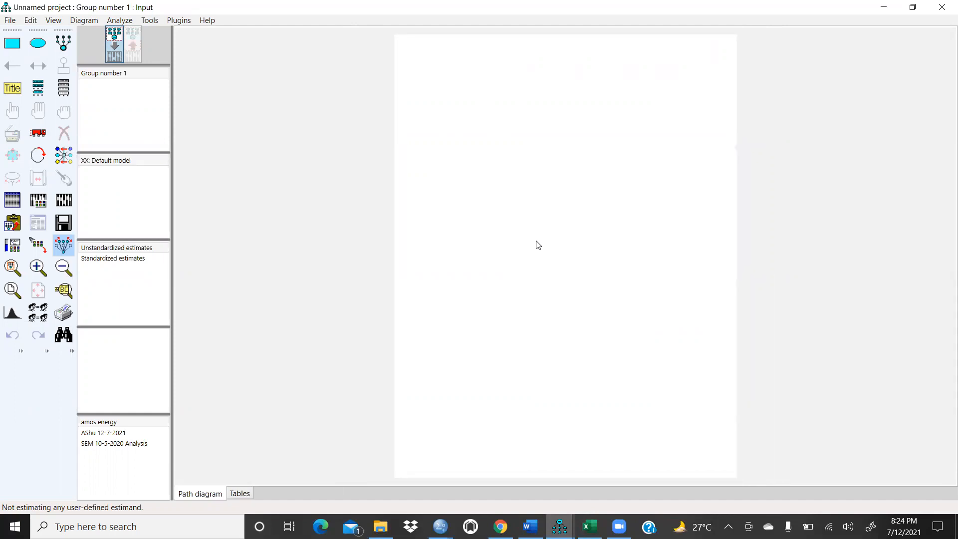
# Step: Draw a latent variable ellipse near the top left of the page
pyautogui.click(6, 43)
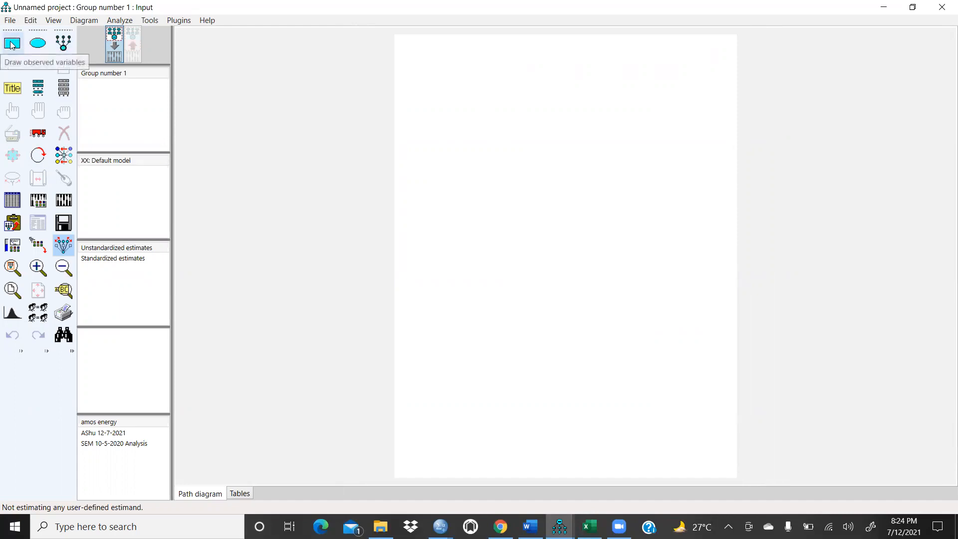
pyautogui.click(37, 44)
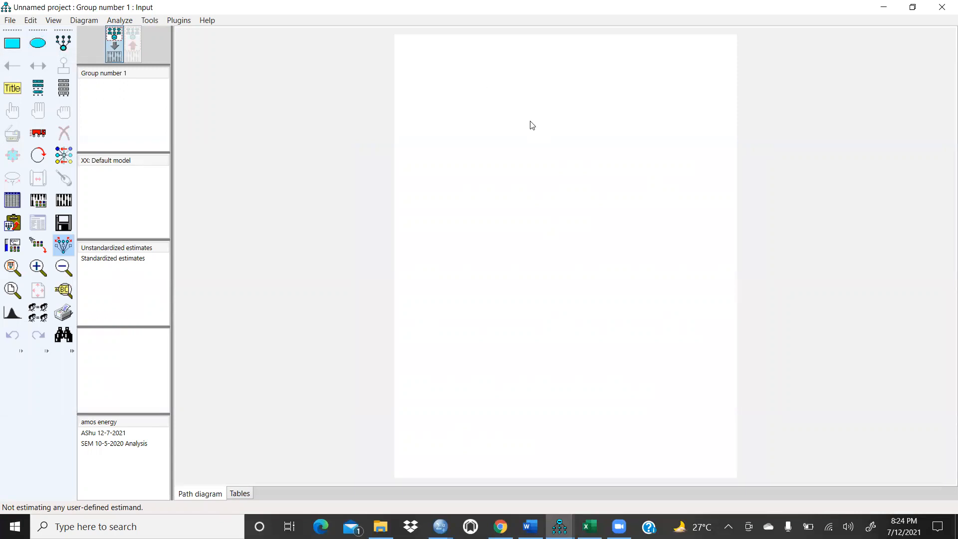
pyautogui.click(38, 43)
pyautogui.click(41, 47)
pyautogui.moveTo(446, 87); pyautogui.dragTo(499, 115)
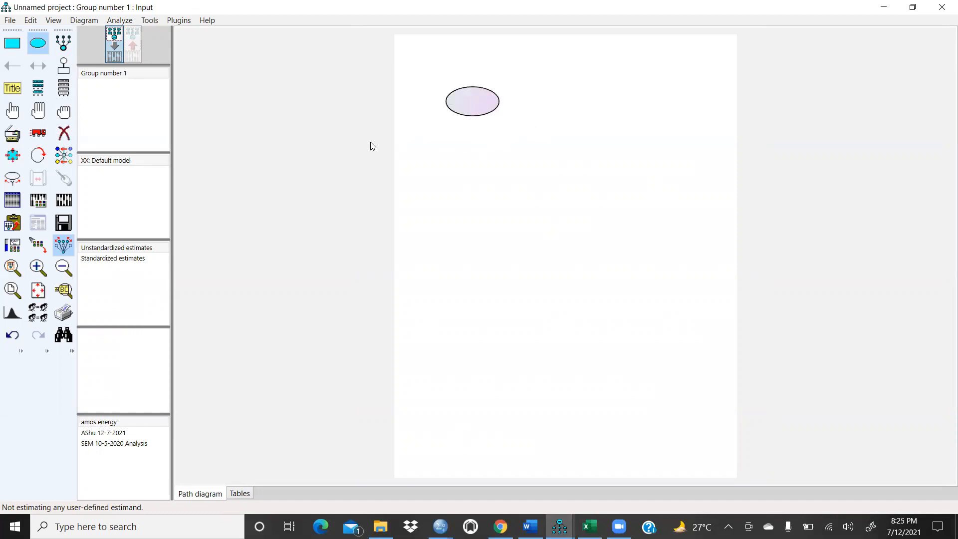
# Step: Add three indicator variables with error terms to the latent variable
pyautogui.click(60, 50)
pyautogui.click(479, 107)
pyautogui.click(480, 107)
pyautogui.click(479, 107)
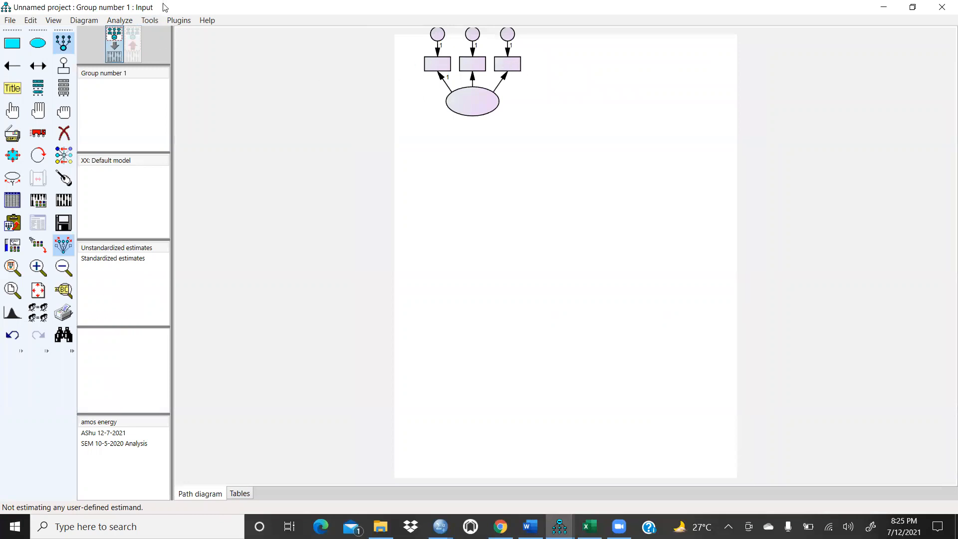
# Step: Rotate the indicators so they sit to the left of the latent variable
pyautogui.click(64, 133)
pyautogui.click(13, 133)
pyautogui.click(38, 155)
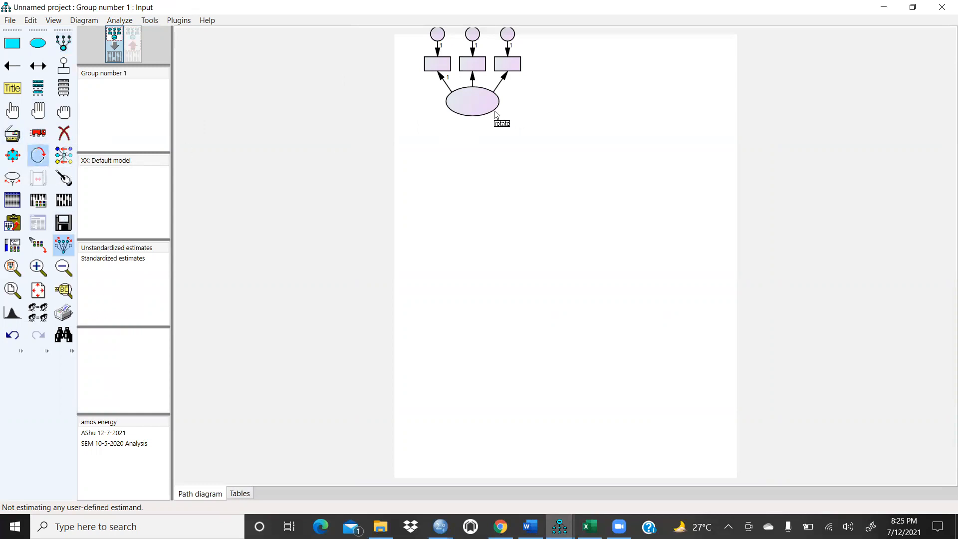
pyautogui.click(491, 106)
pyautogui.click(491, 106)
pyautogui.click(490, 106)
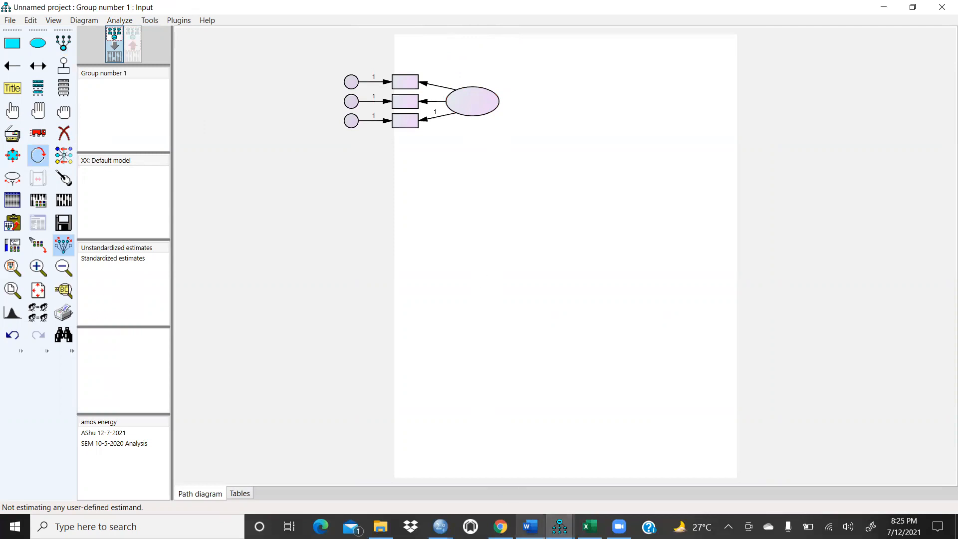
# Step: Switch to Word and review the list of constructs and their items
pyautogui.click(530, 526)
pyautogui.click(529, 526)
pyautogui.click(529, 526)
pyautogui.scroll(15, 537, 410)
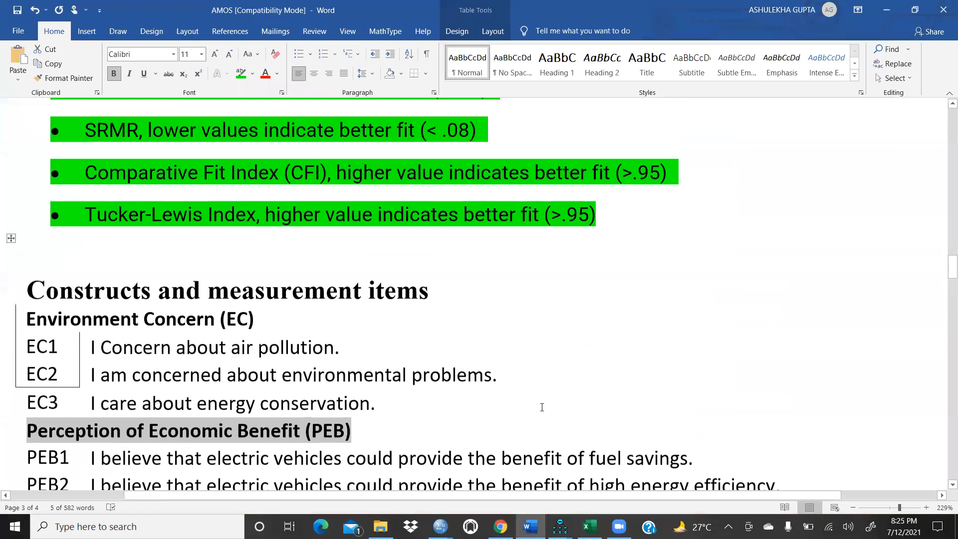
pyautogui.scroll(-3, 543, 404)
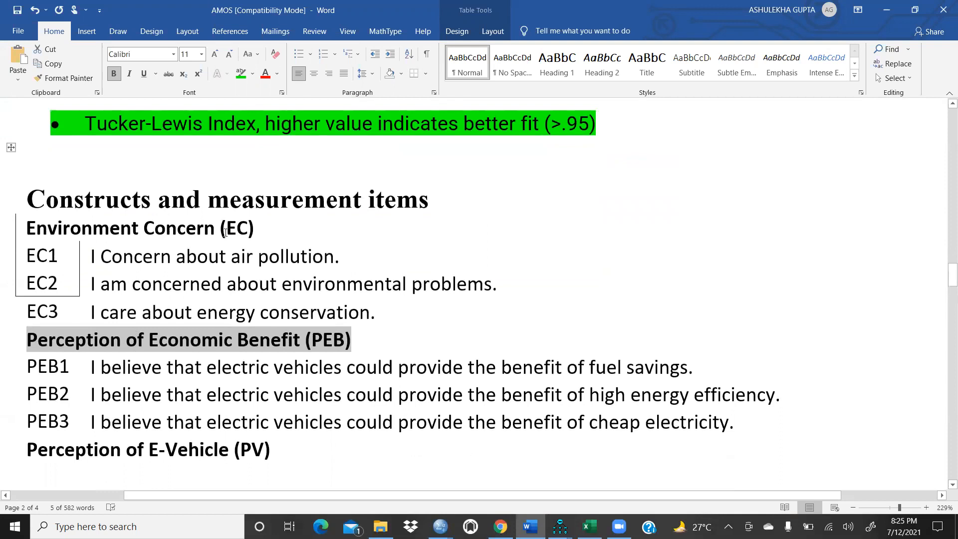
pyautogui.scroll(-12, 212, 314)
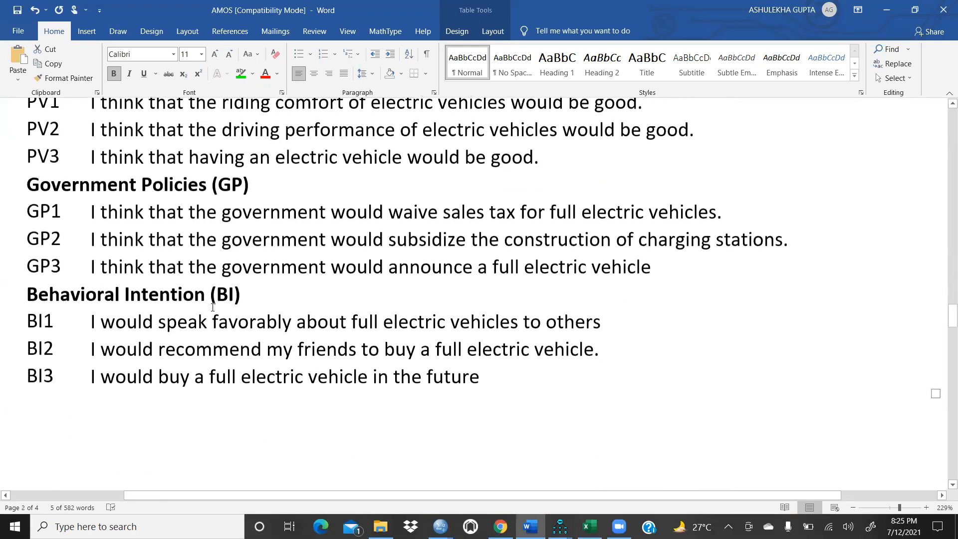
pyautogui.scroll(15, 214, 307)
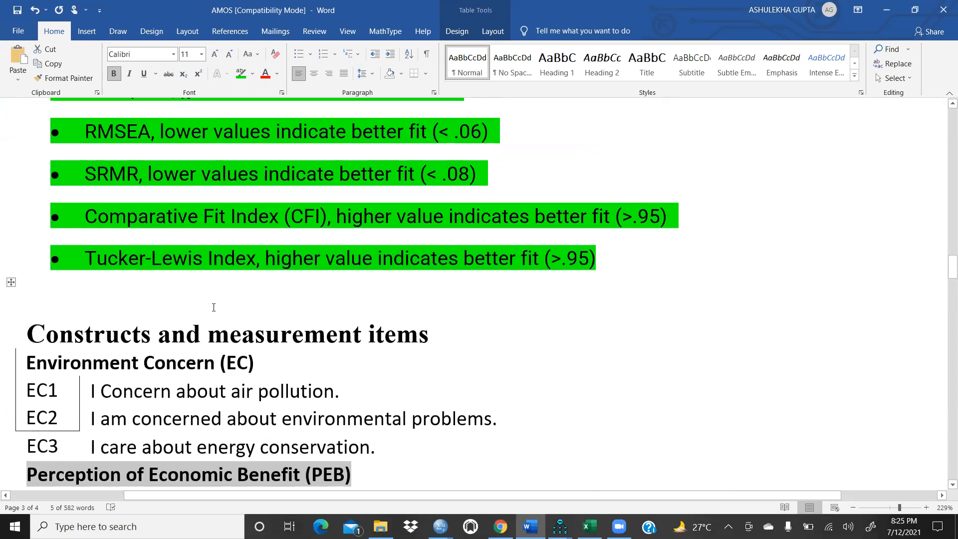
pyautogui.scroll(-1, 213, 307)
pyautogui.scroll(-5, 245, 334)
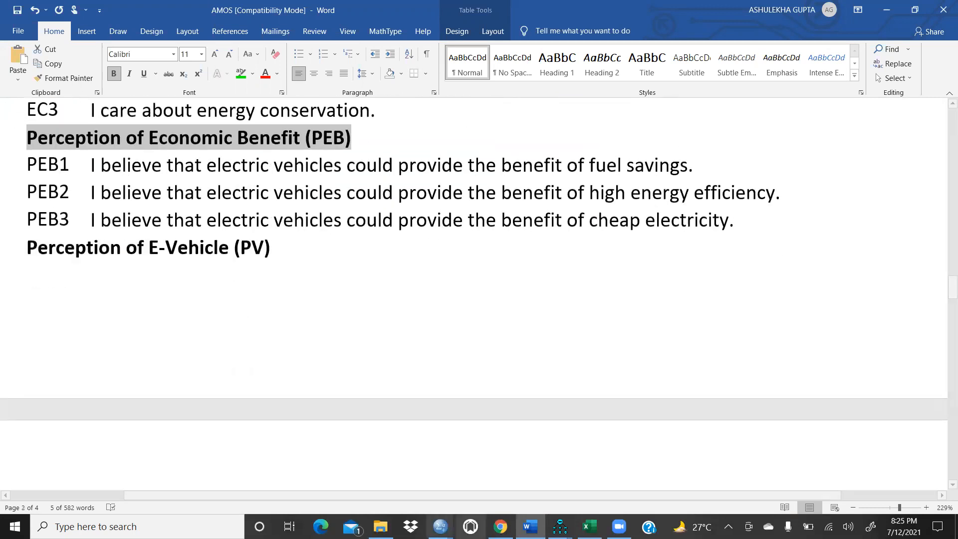
# Step: Return to the unnamed AMOS project and duplicate the measurement model downward to make five stacked constructs
pyautogui.click(560, 526)
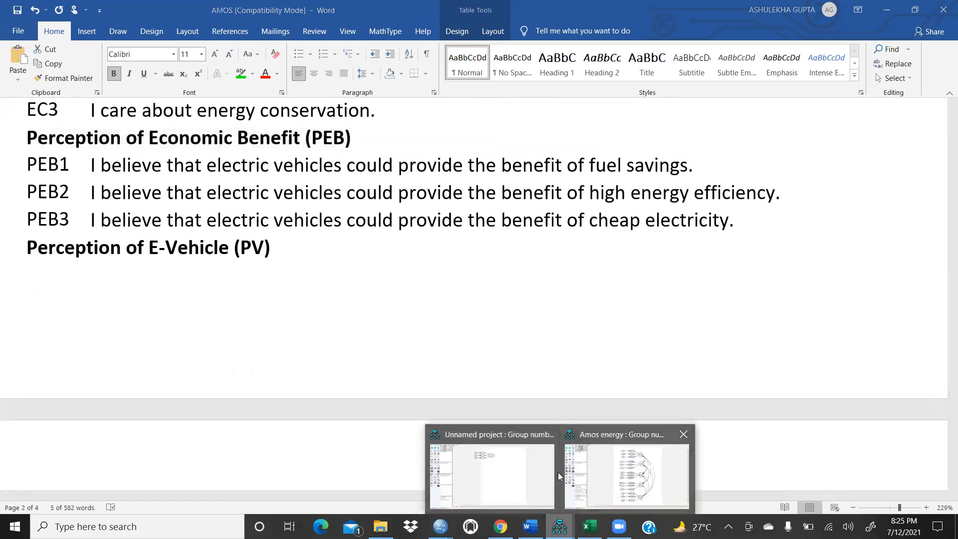
pyautogui.click(489, 476)
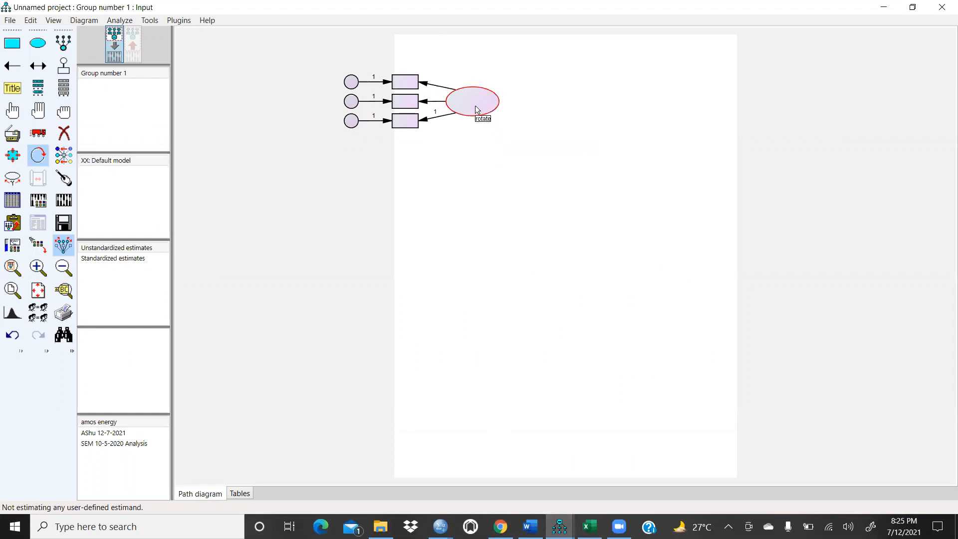
pyautogui.click(13, 135)
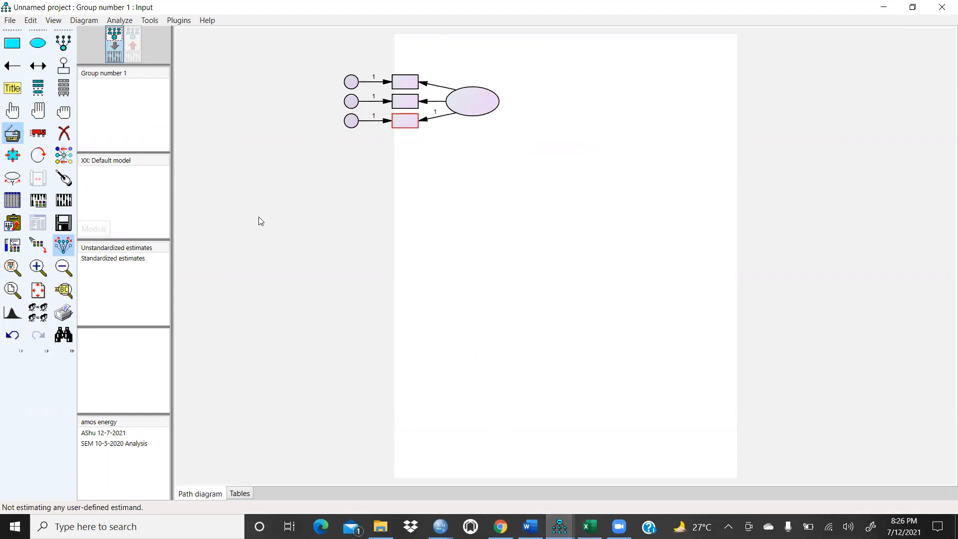
pyautogui.moveTo(484, 106); pyautogui.dragTo(483, 365)
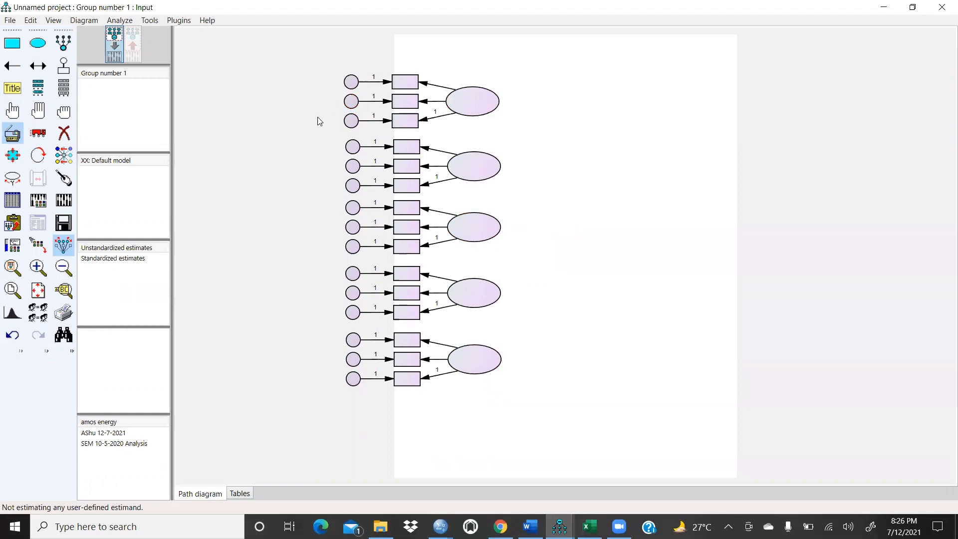
# Step: Link the model to the data file SPSS RESPONSES2 original 06-05-2020.sav from the Energy SEM folder
pyautogui.click(40, 67)
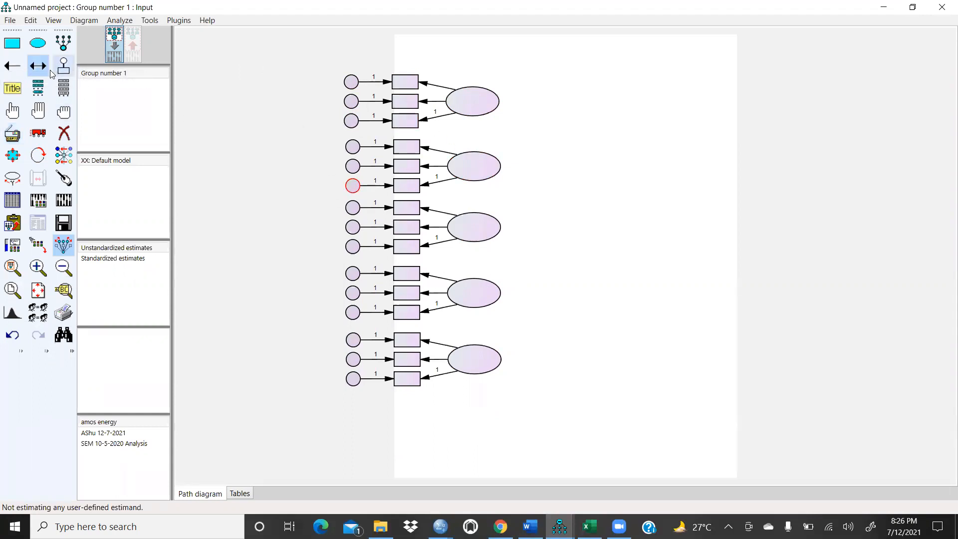
pyautogui.click(17, 202)
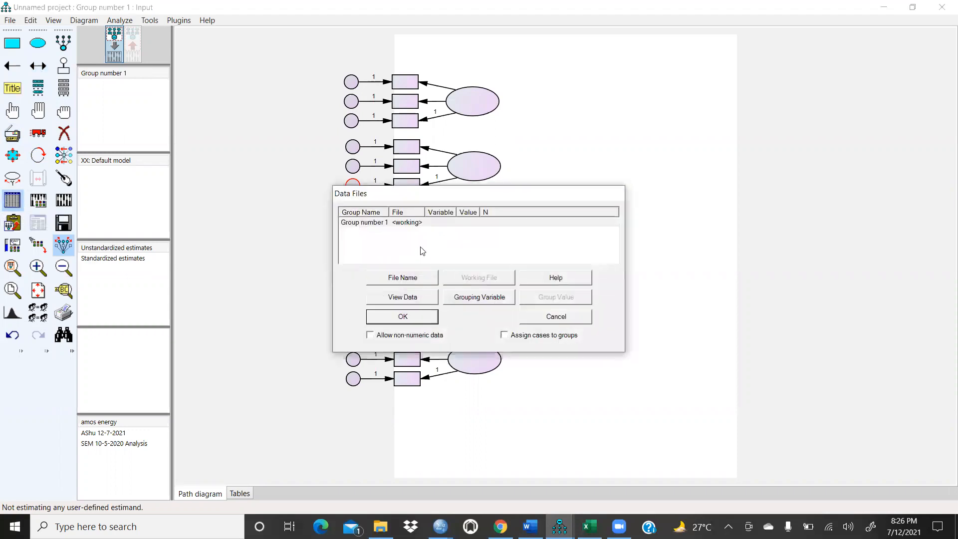
pyautogui.click(425, 281)
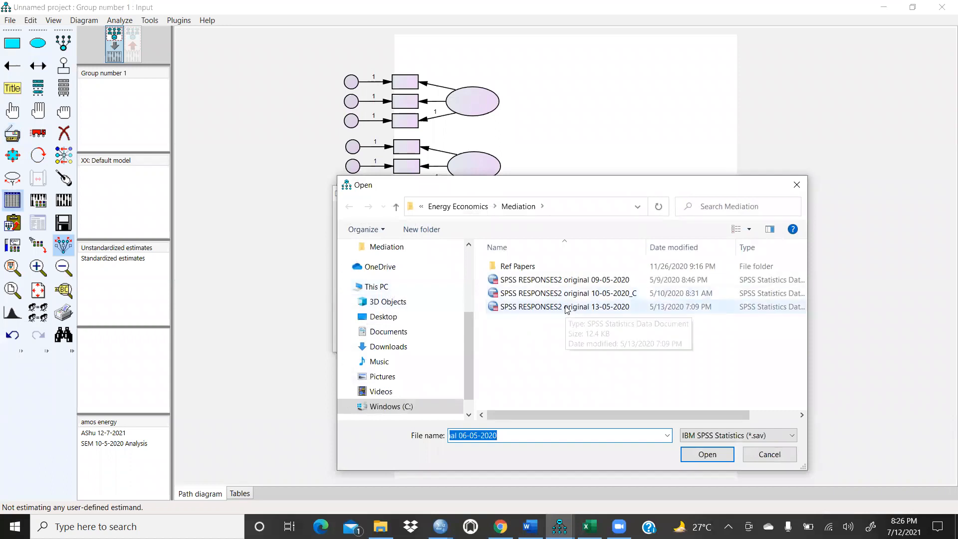
pyautogui.click(469, 208)
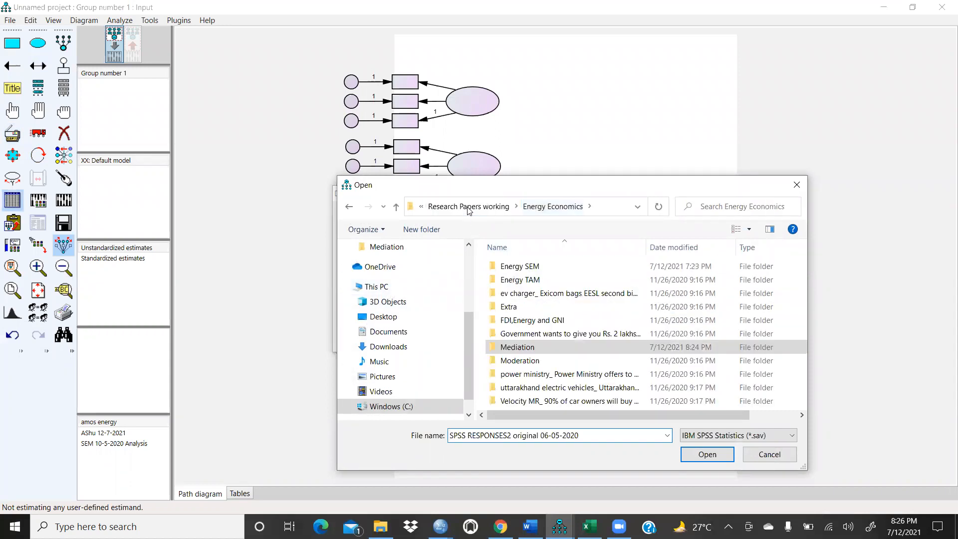
pyautogui.doubleClick(541, 268)
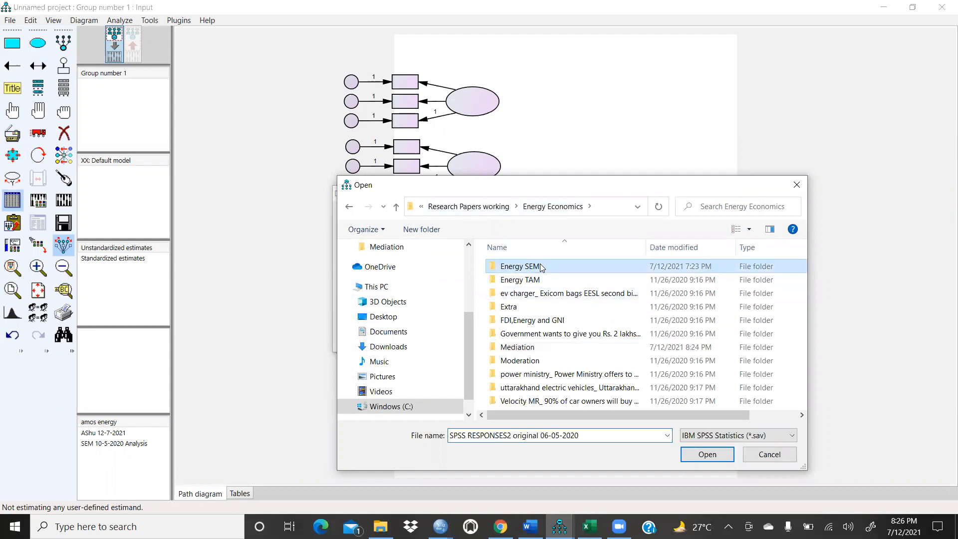
pyautogui.click(564, 280)
pyautogui.click(707, 454)
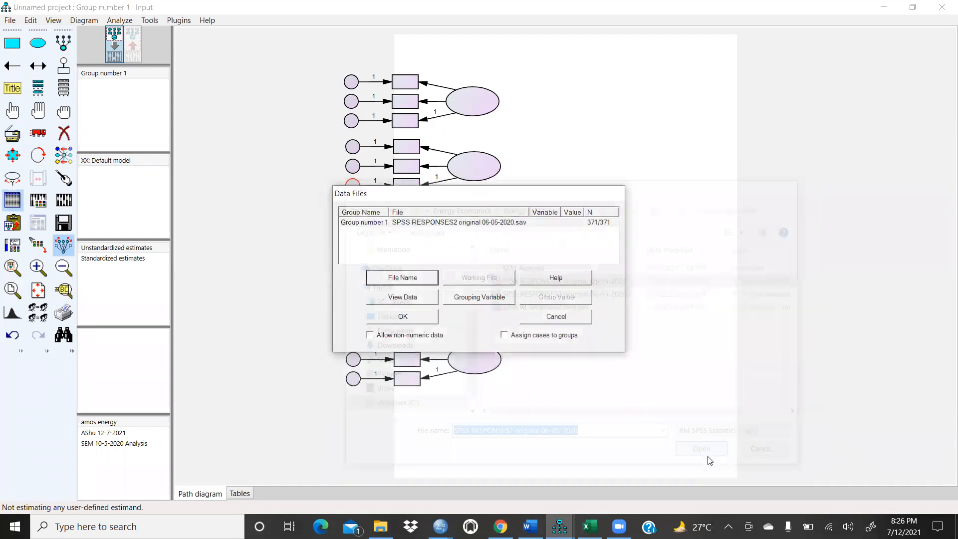
pyautogui.click(419, 318)
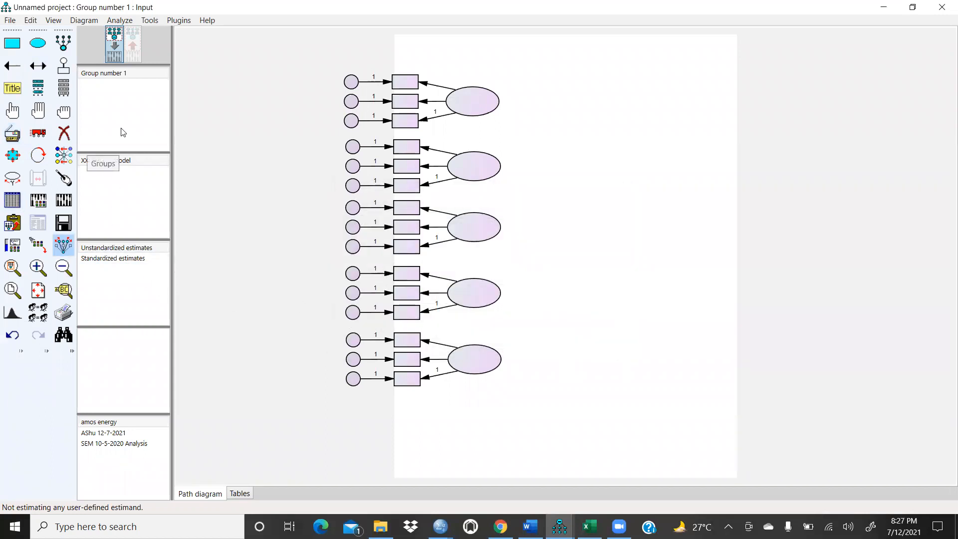
# Step: Open the list of dataset variables and assign EC1, EC2 and EC3 to the first construct's three indicators
pyautogui.click(64, 89)
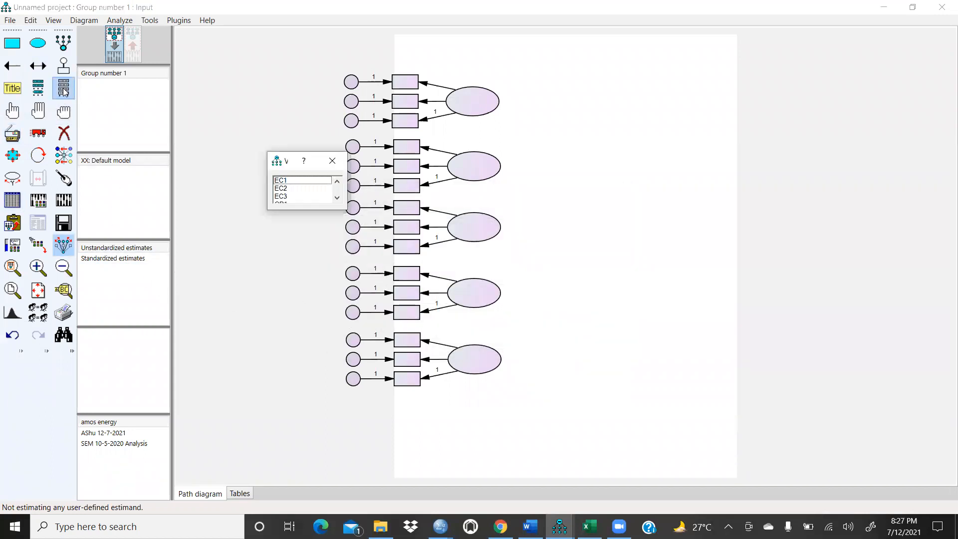
pyautogui.click(323, 169)
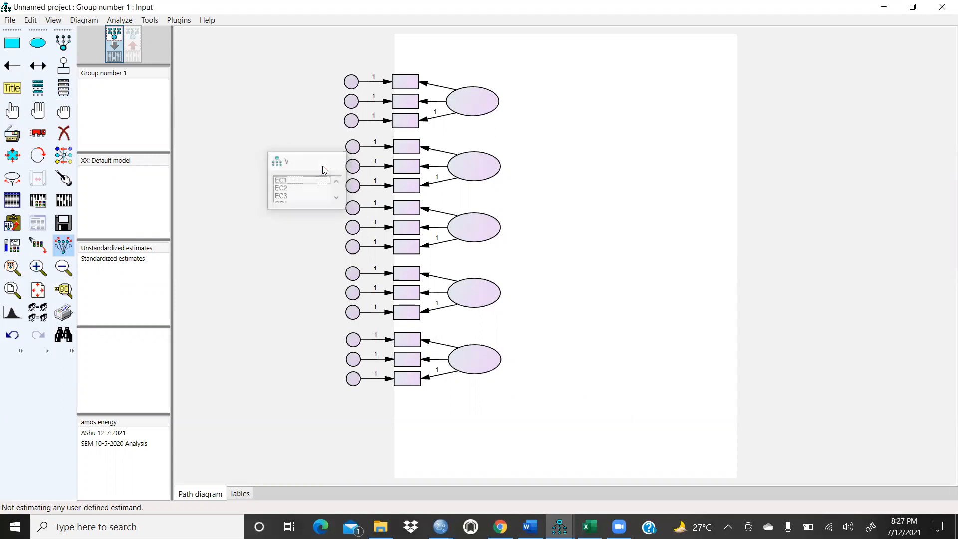
pyautogui.click(64, 89)
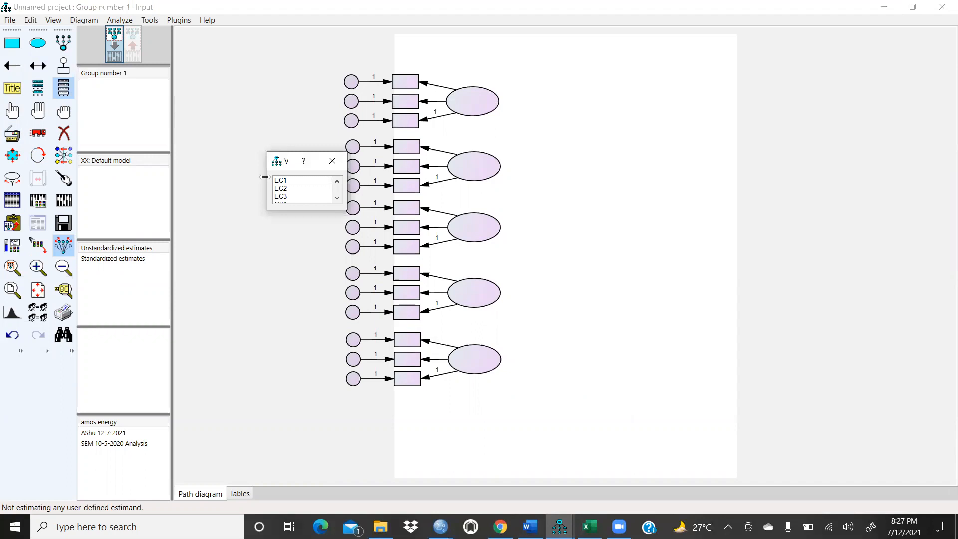
pyautogui.moveTo(265, 177); pyautogui.dragTo(212, 170)
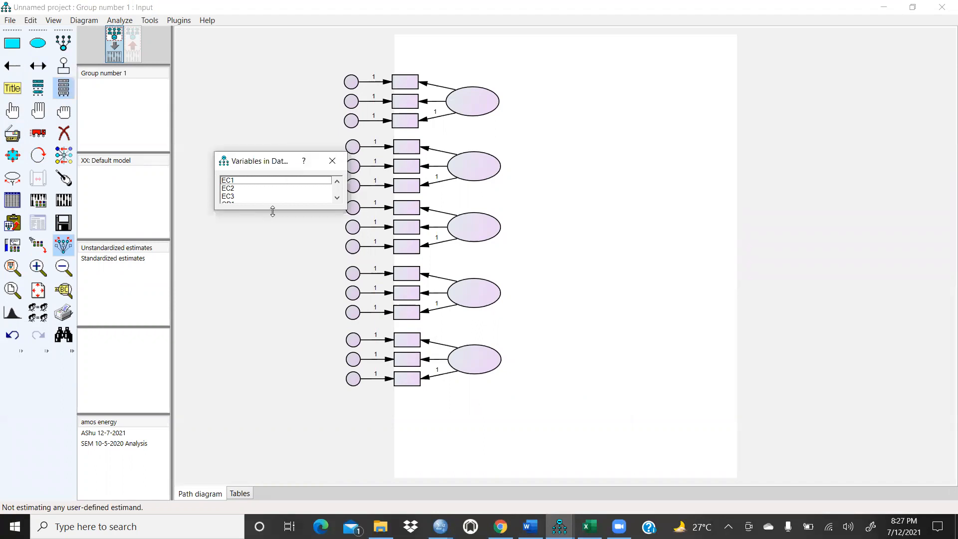
pyautogui.moveTo(272, 211); pyautogui.dragTo(247, 324)
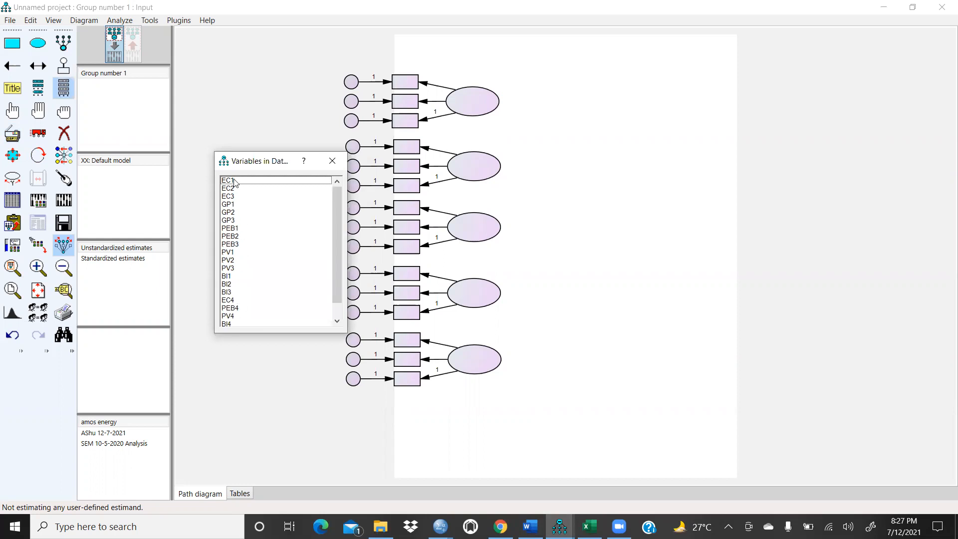
pyautogui.moveTo(231, 182); pyautogui.dragTo(413, 83)
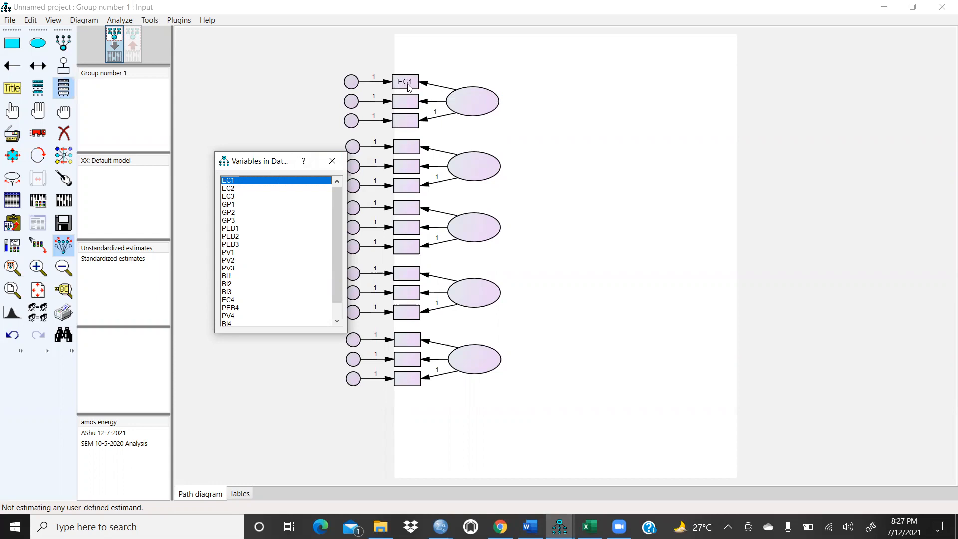
pyautogui.moveTo(249, 188); pyautogui.dragTo(409, 102)
pyautogui.moveTo(231, 196); pyautogui.dragTo(413, 124)
# Step: Assign GP1, GP2 and GP3 to the second construct's indicators and close the variable list
pyautogui.moveTo(225, 208); pyautogui.dragTo(406, 150)
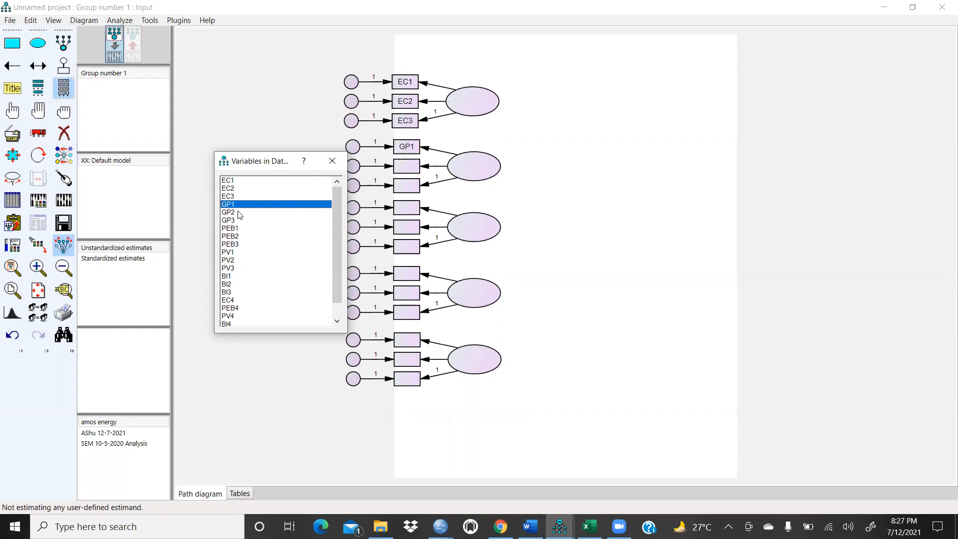
pyautogui.moveTo(232, 214); pyautogui.dragTo(409, 166)
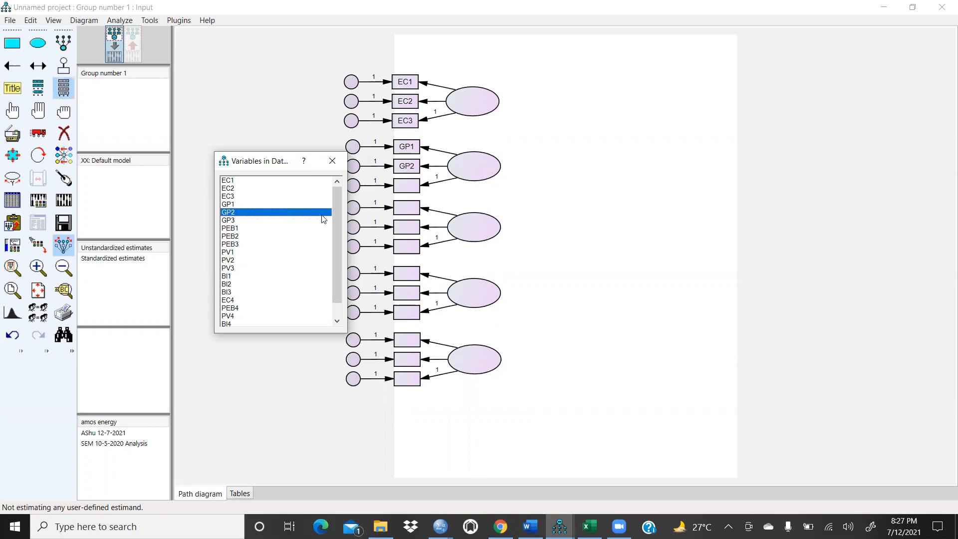
pyautogui.moveTo(228, 221); pyautogui.dragTo(409, 192)
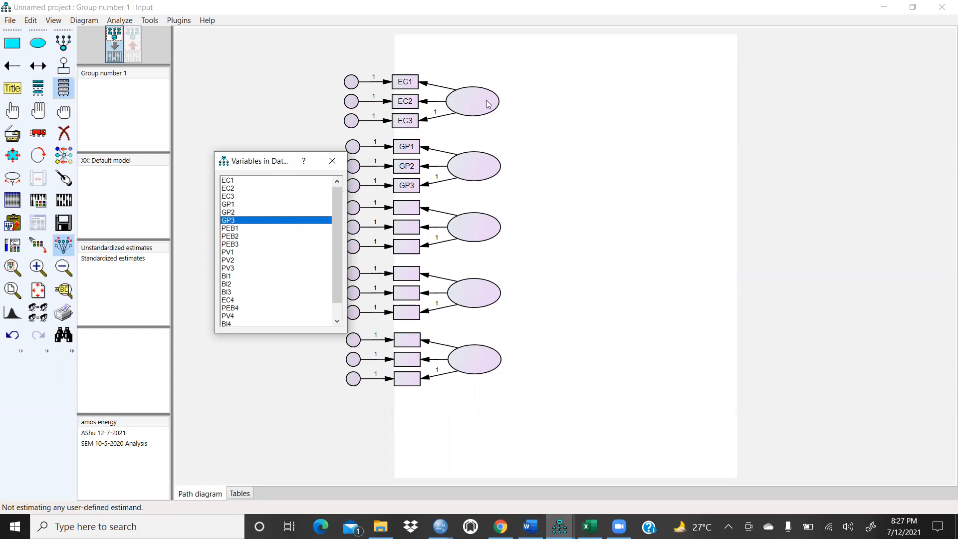
pyautogui.click(332, 160)
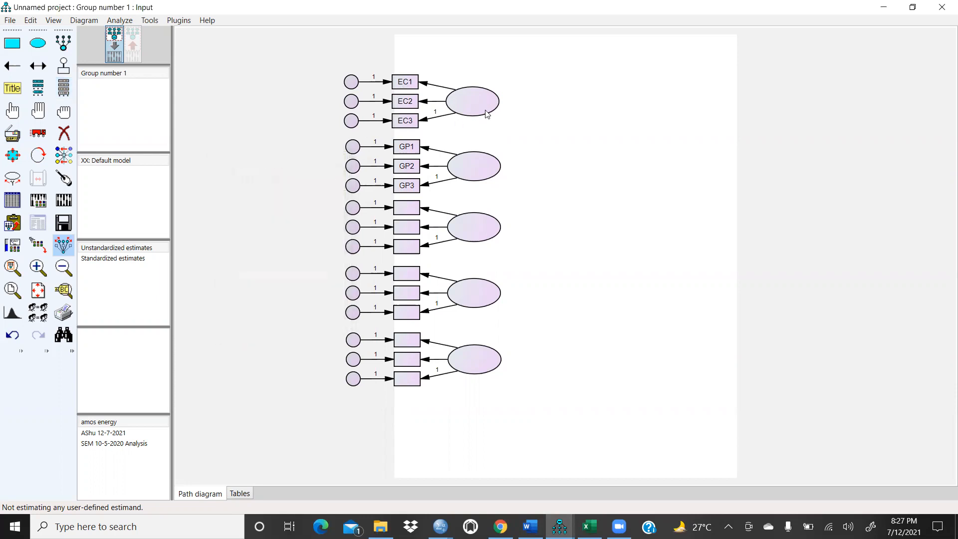
# Step: Name the first latent variable Env
pyautogui.doubleClick(482, 104)
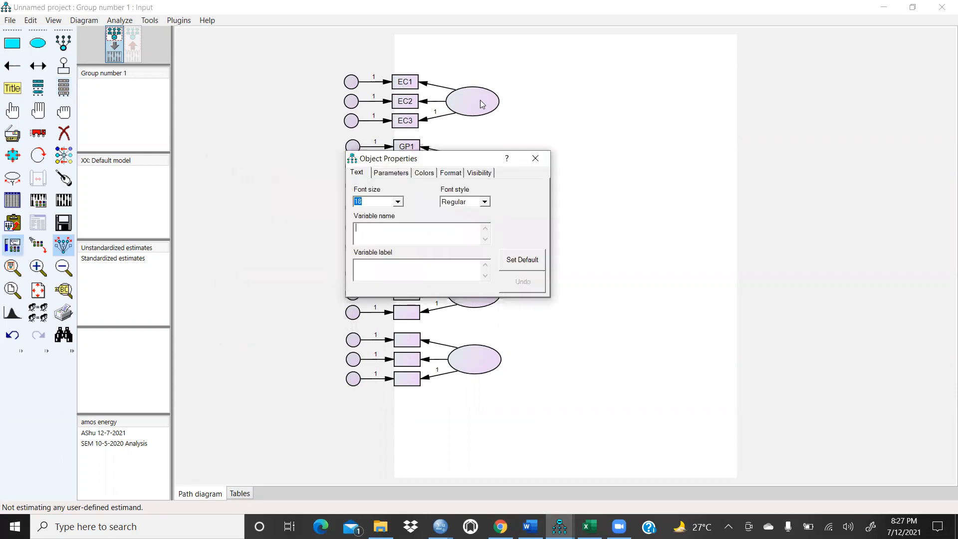
pyautogui.click(378, 233)
pyautogui.write('Env')
pyautogui.click(635, 205)
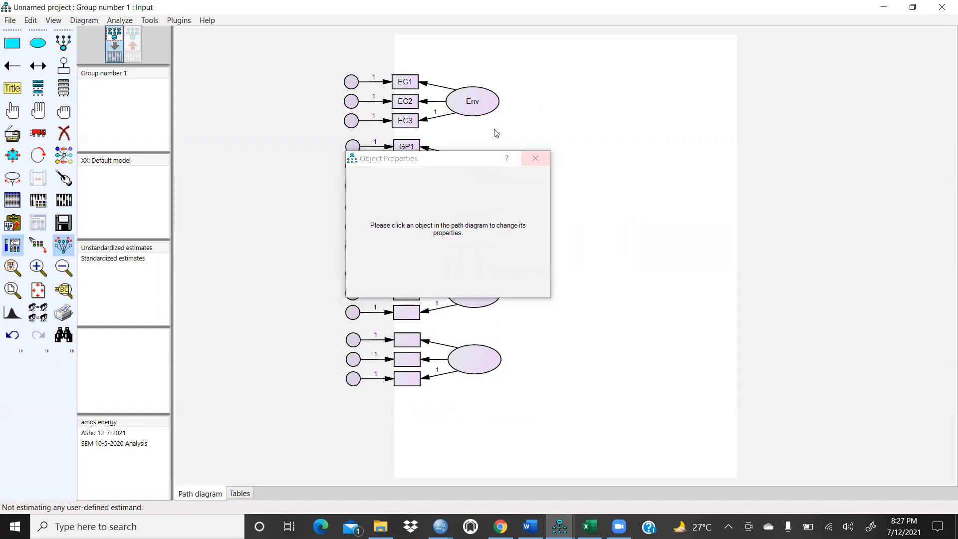
pyautogui.click(535, 158)
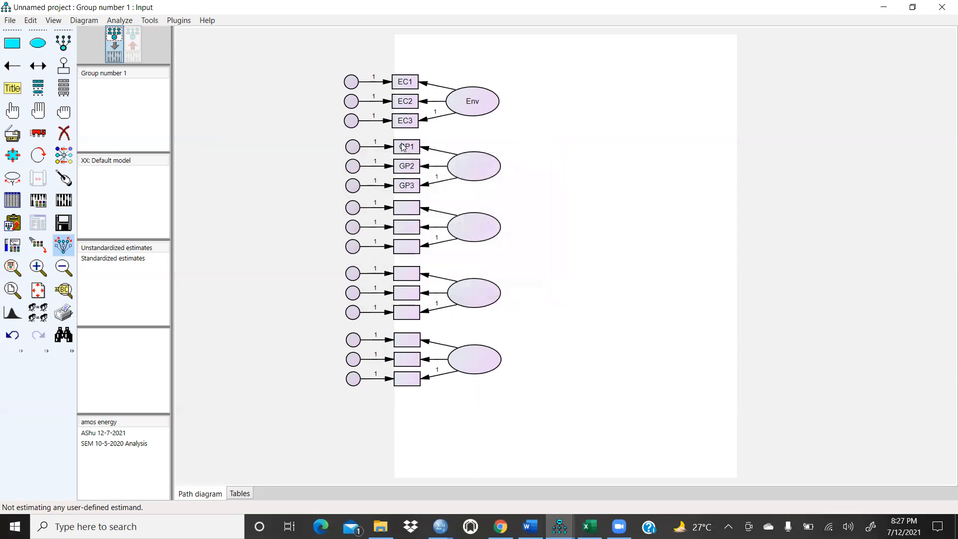
# Step: Name the second latent variable Gov_poli
pyautogui.doubleClick(468, 167)
pyautogui.click(386, 225)
pyautogui.write('Gov_poli')
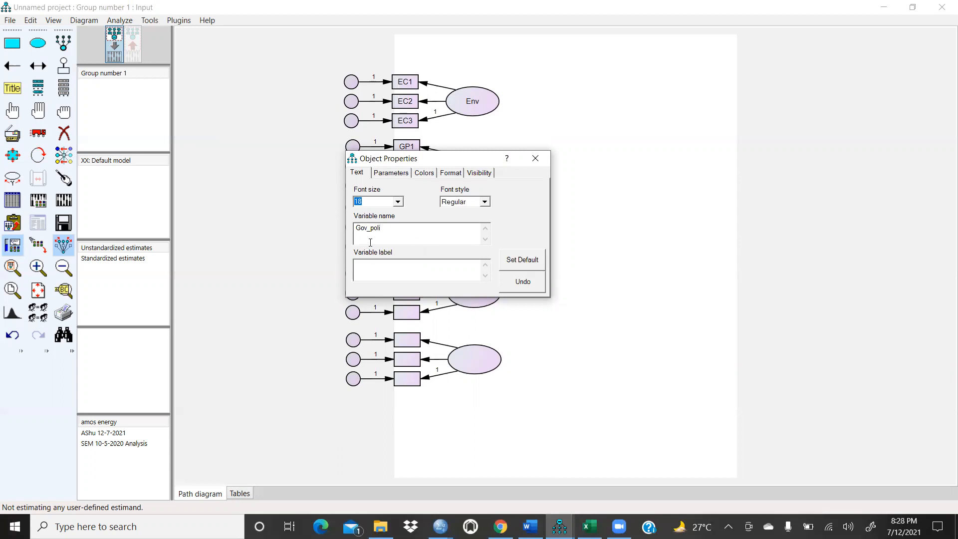
pyautogui.click(612, 232)
pyautogui.click(535, 158)
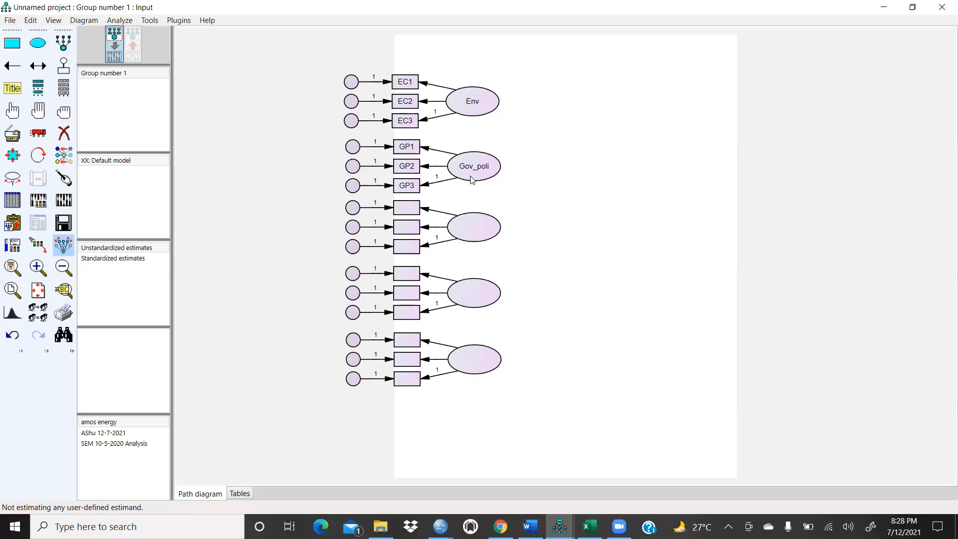
# Step: Assign PEB1, PEB2 and PEB3 from the dataset variables to the third construct's indicators
pyautogui.click(63, 88)
pyautogui.moveTo(228, 231); pyautogui.dragTo(412, 213)
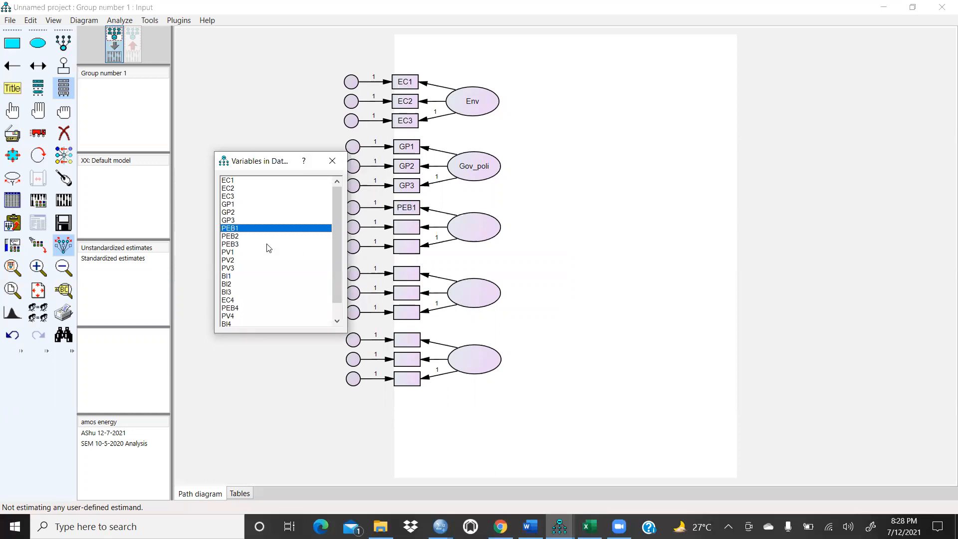
pyautogui.moveTo(231, 237); pyautogui.dragTo(407, 238)
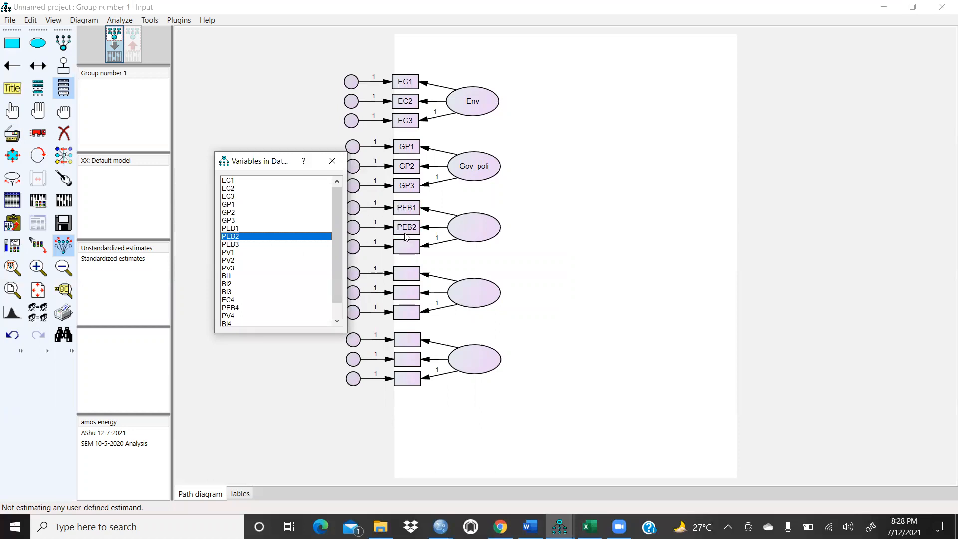
pyautogui.moveTo(229, 248); pyautogui.dragTo(416, 250)
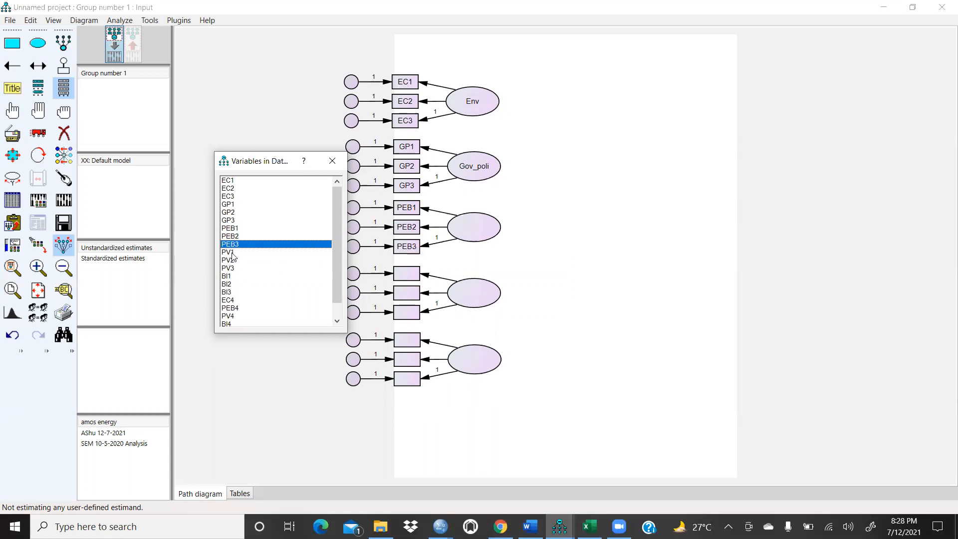
pyautogui.click(332, 161)
# Step: Name the third latent variable Perecoben
pyautogui.doubleClick(471, 231)
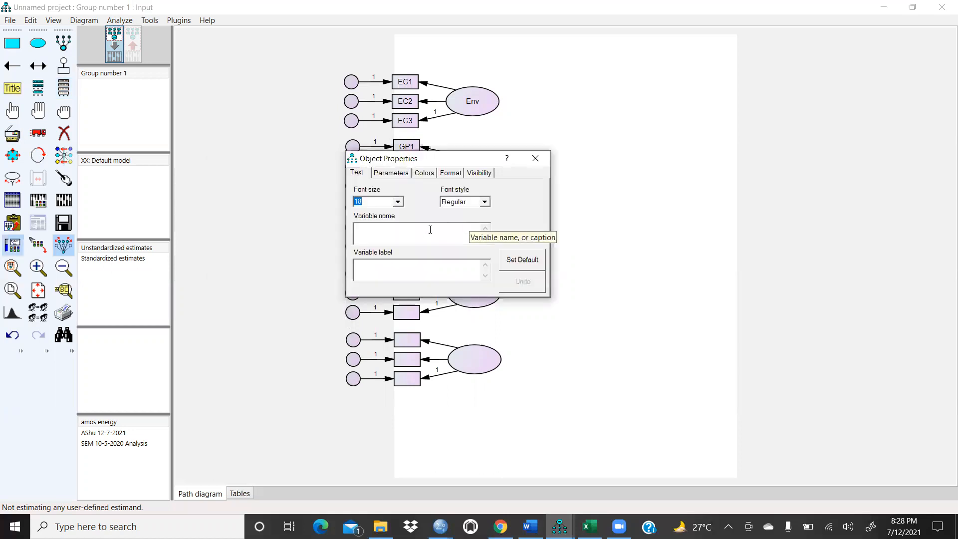
pyautogui.write('Perecoben')
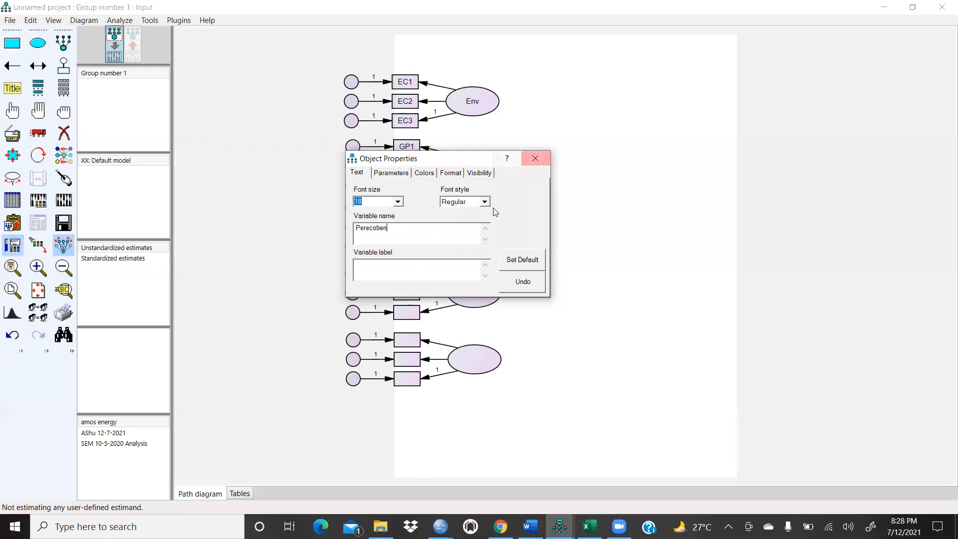
pyautogui.click(535, 159)
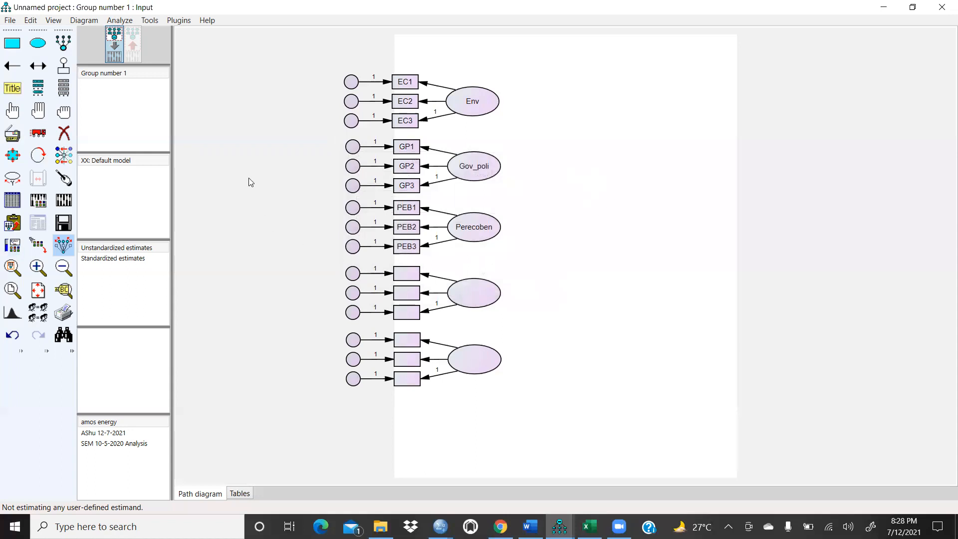
# Step: Assign PV1, PV2 and PV3 from the dataset variables to the fourth construct's indicators
pyautogui.click(63, 88)
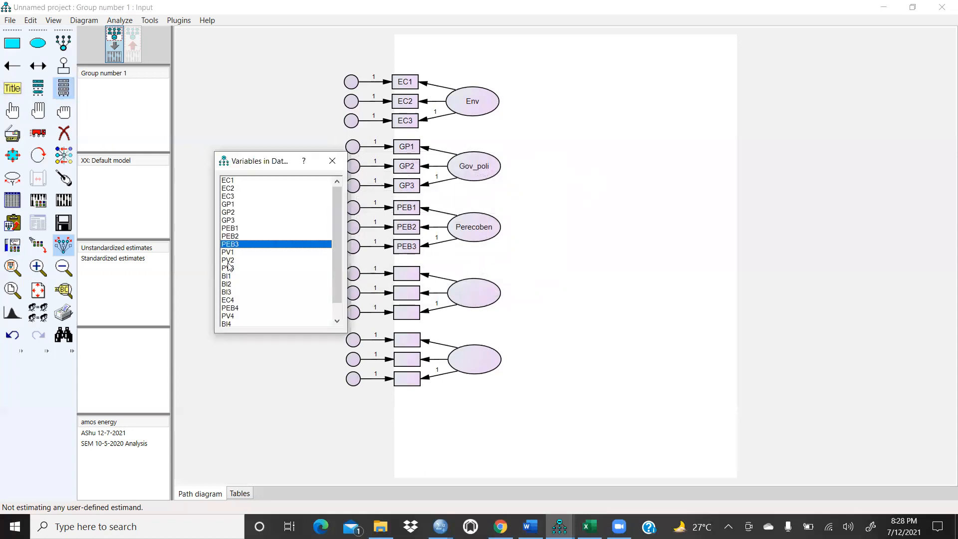
pyautogui.moveTo(226, 253); pyautogui.dragTo(406, 273)
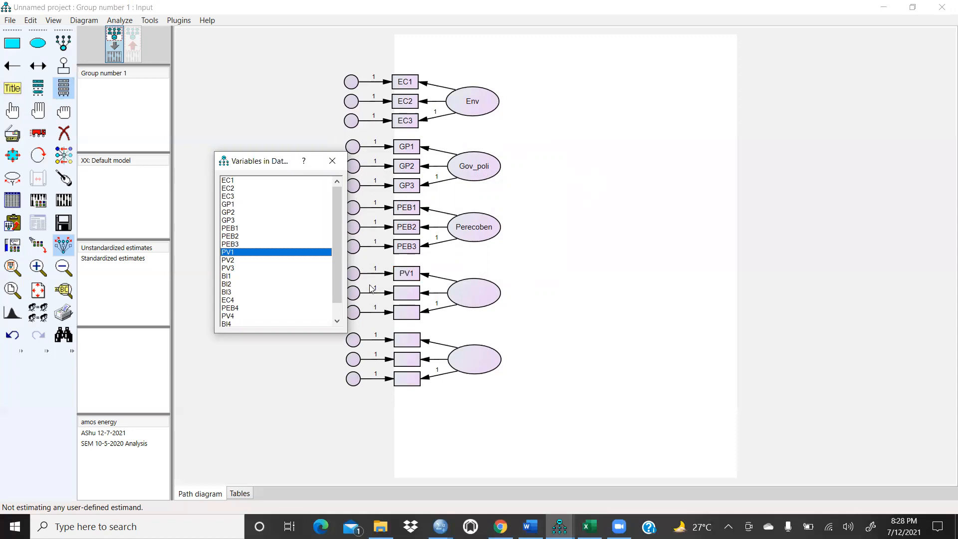
pyautogui.moveTo(224, 260); pyautogui.dragTo(402, 295)
pyautogui.moveTo(225, 269); pyautogui.dragTo(406, 316)
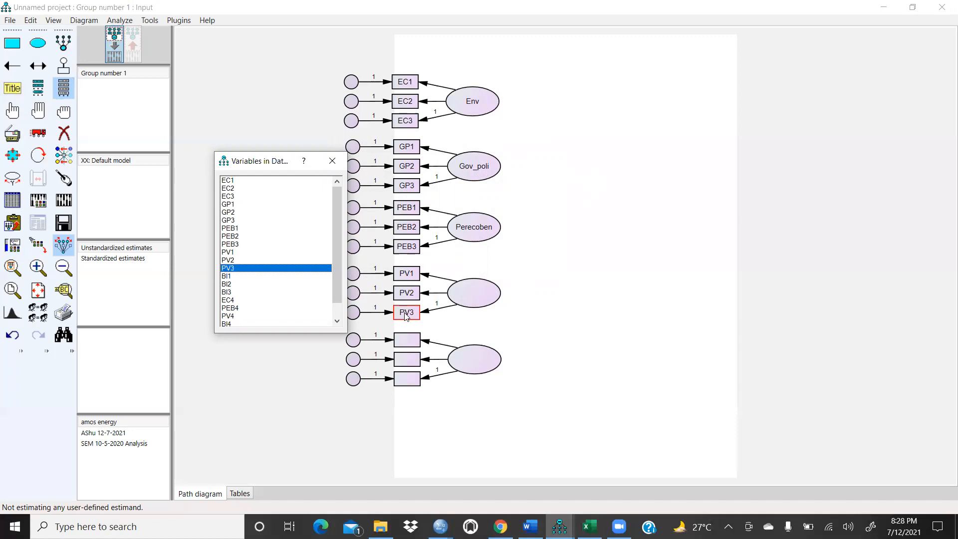
pyautogui.click(333, 161)
# Step: Name the fourth latent variable PercEV
pyautogui.doubleClick(467, 292)
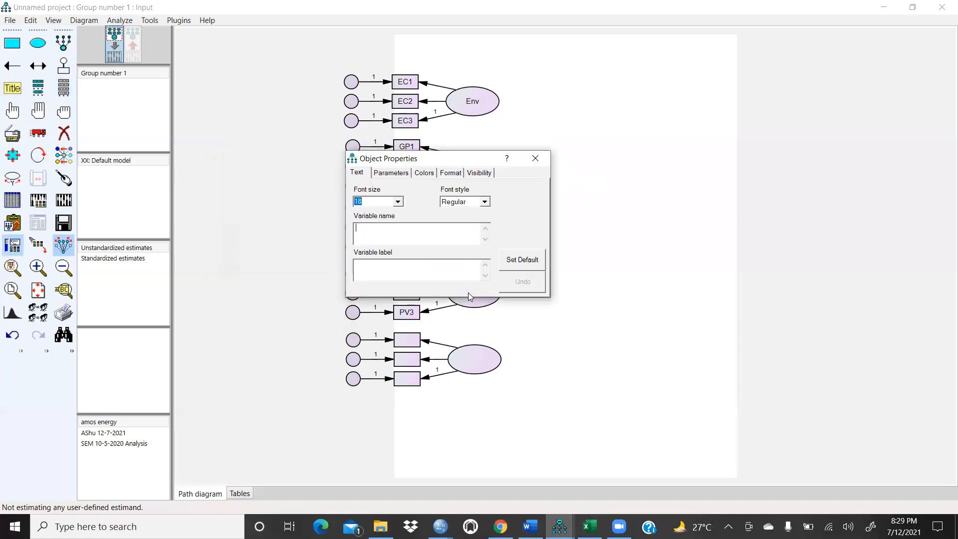
pyautogui.write('P')
pyautogui.click(652, 226)
pyautogui.click(534, 158)
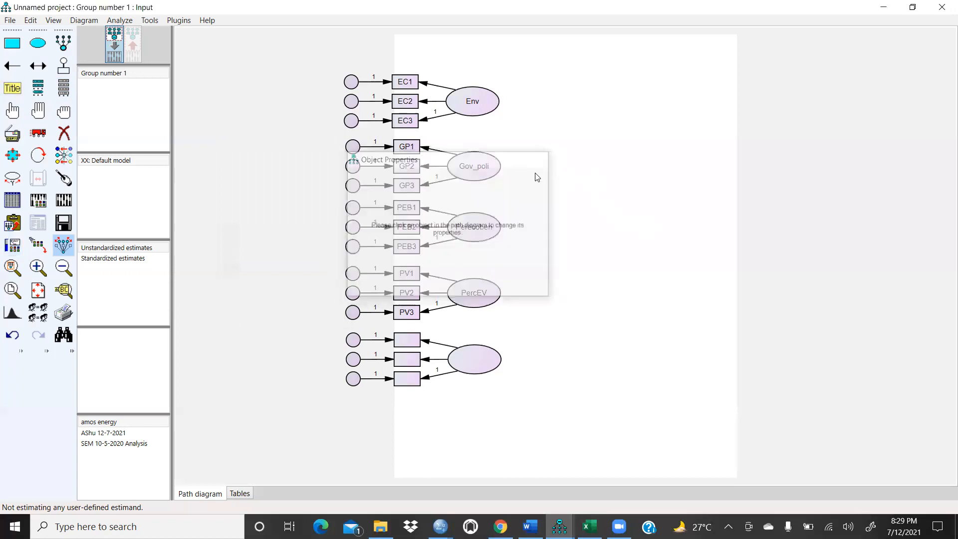
# Step: Assign BI1, BI2 and BI3 from the dataset variables to the fifth construct's indicators
pyautogui.click(64, 88)
pyautogui.moveTo(226, 277); pyautogui.dragTo(399, 344)
pyautogui.moveTo(227, 284); pyautogui.dragTo(391, 358)
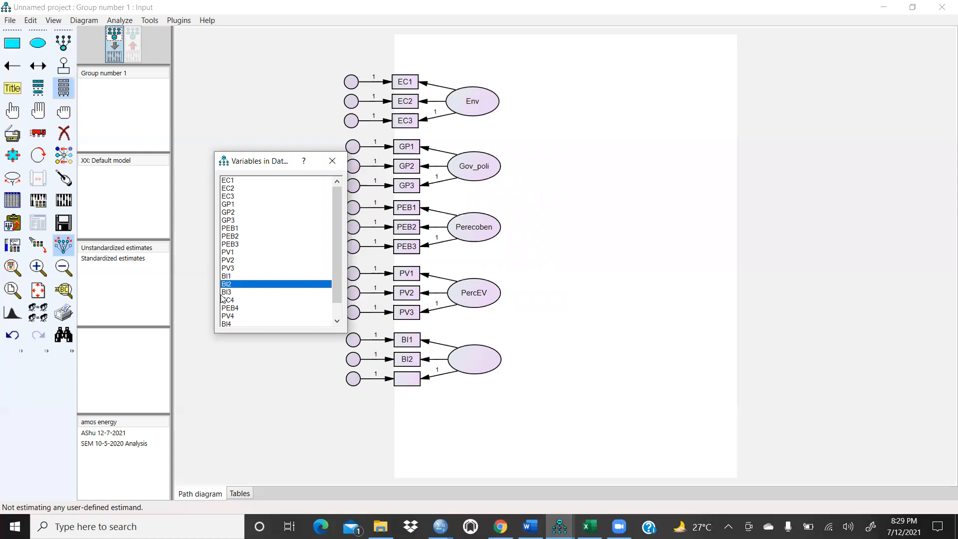
pyautogui.moveTo(226, 295); pyautogui.dragTo(411, 382)
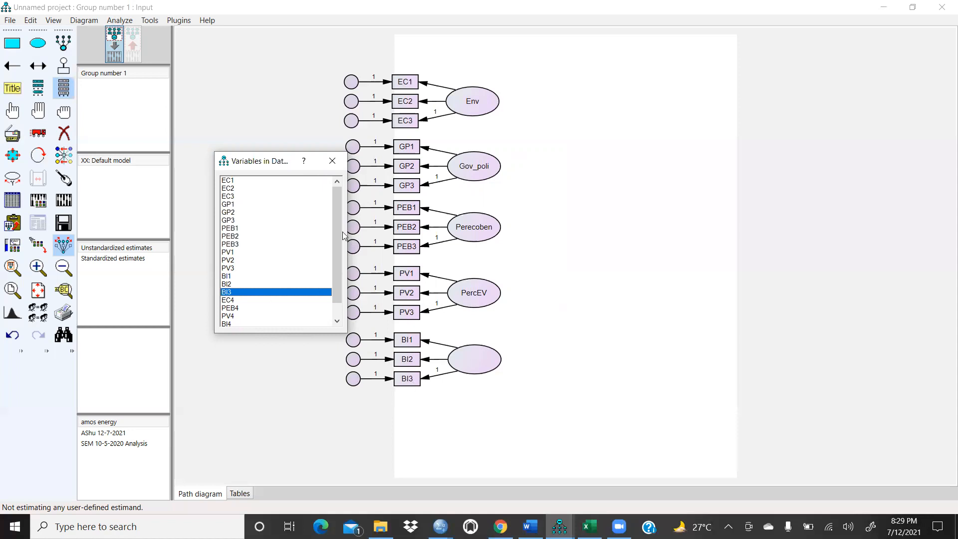
# Step: Name the fifth latent variable BehInte
pyautogui.click(332, 160)
pyautogui.doubleClick(474, 362)
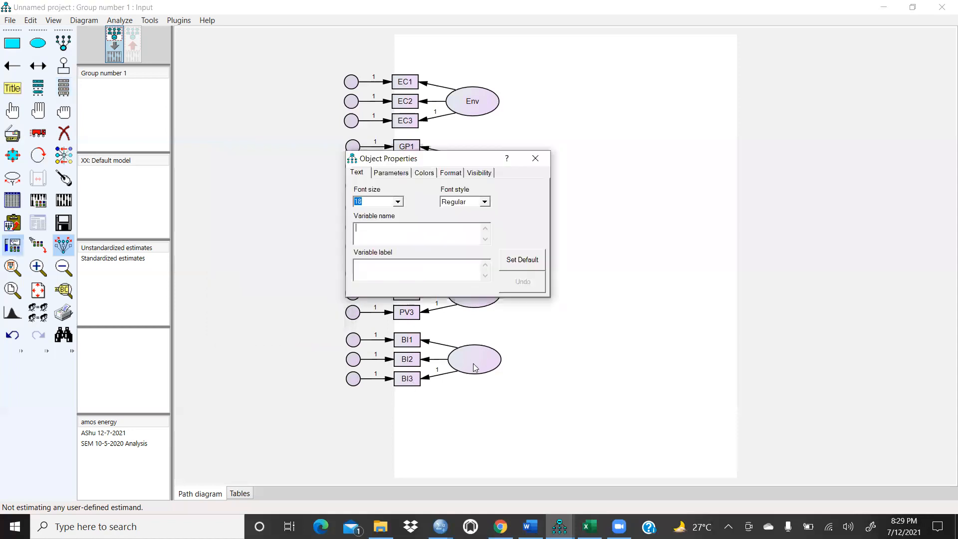
pyautogui.write('BehInte')
pyautogui.click(536, 158)
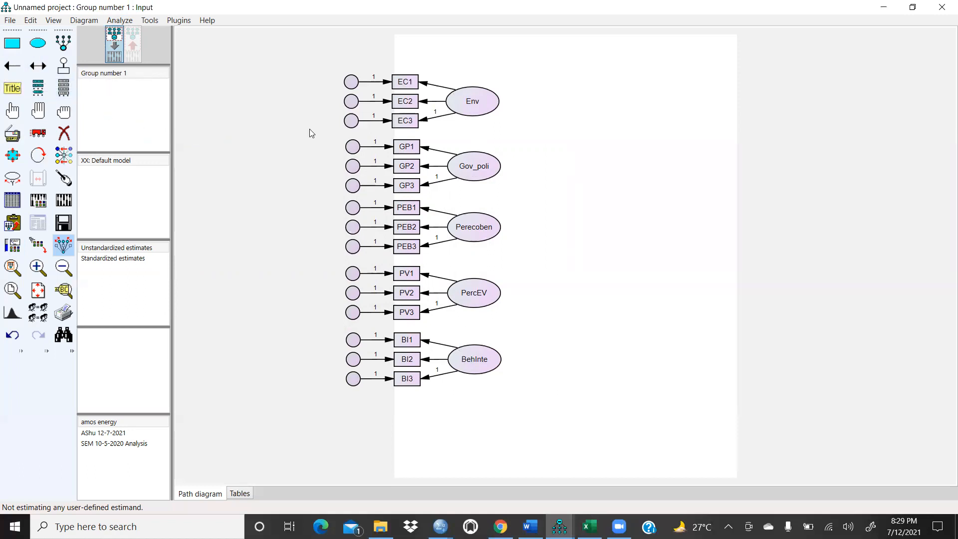
pyautogui.click(42, 67)
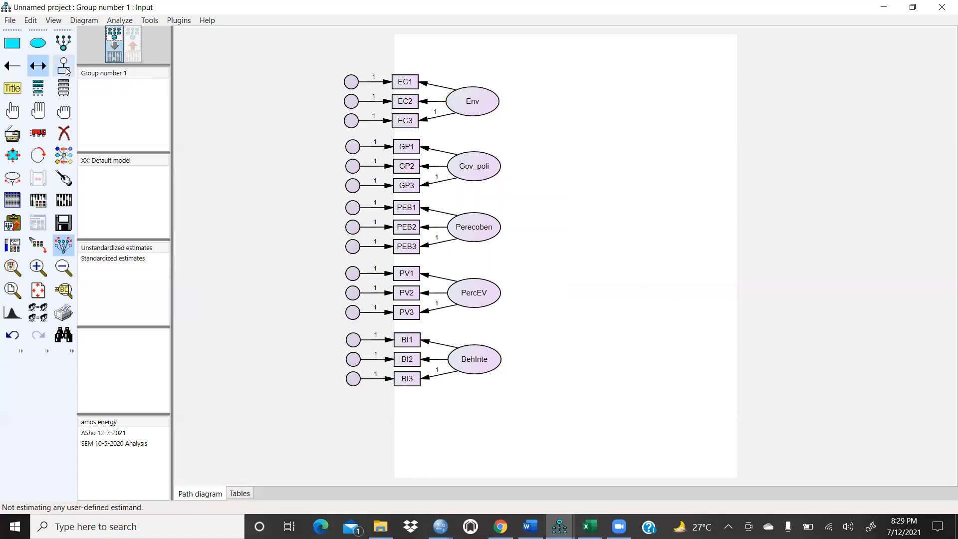
pyautogui.moveTo(496, 97); pyautogui.dragTo(489, 164)
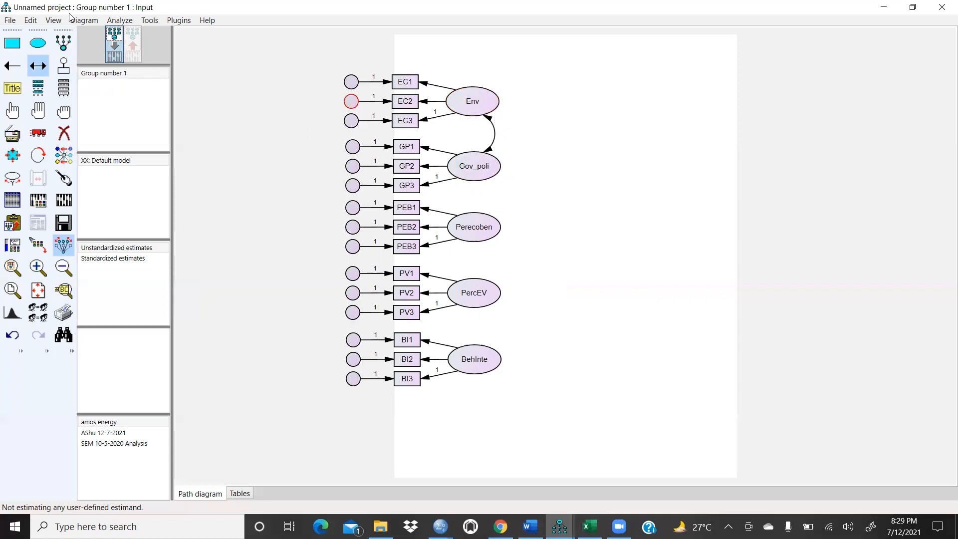
pyautogui.click(14, 335)
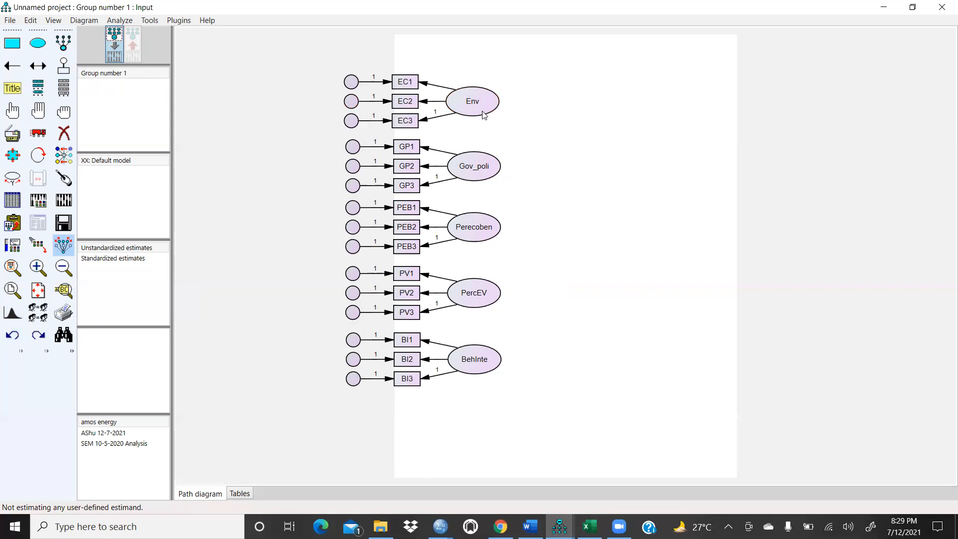
# Step: Draw covariance arrows linking every pair of the five latent variables, Env, Gov_poli, Perecoben, PercEV and BehInte
pyautogui.click(38, 65)
pyautogui.moveTo(484, 109); pyautogui.dragTo(483, 355)
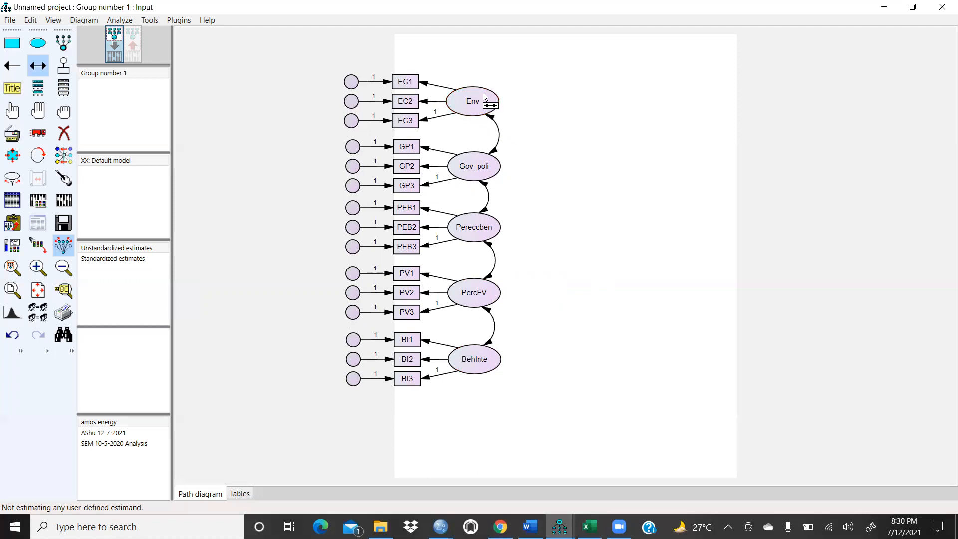
pyautogui.moveTo(469, 93); pyautogui.dragTo(500, 226)
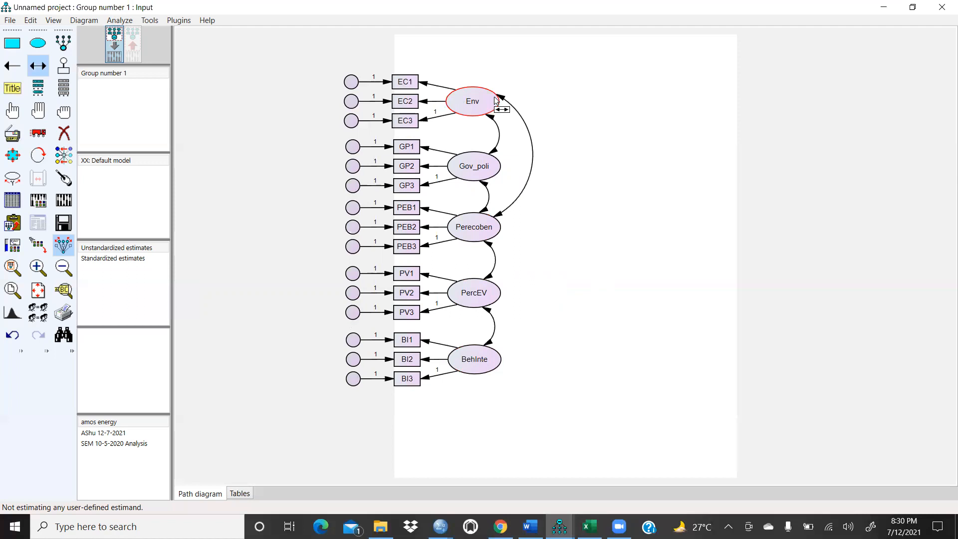
pyautogui.click(12, 334)
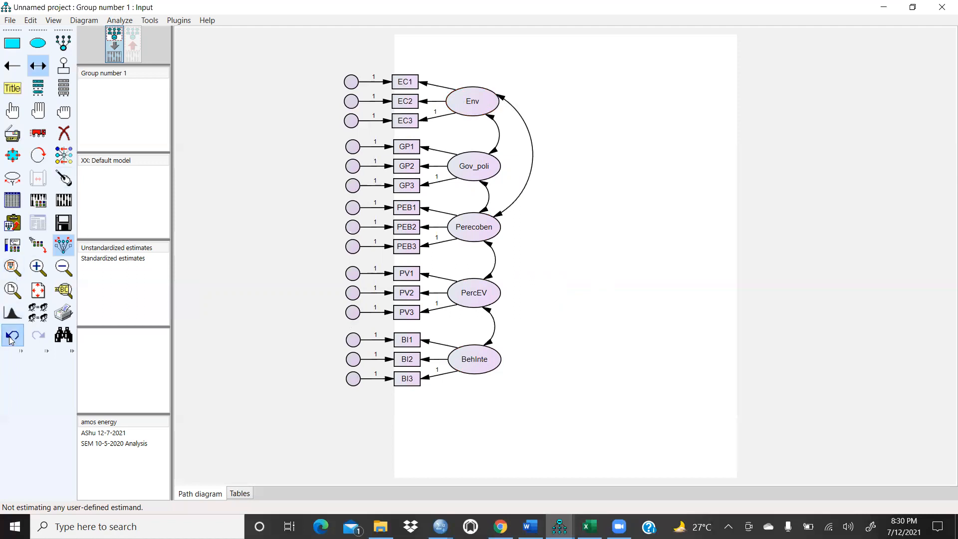
pyautogui.click(38, 65)
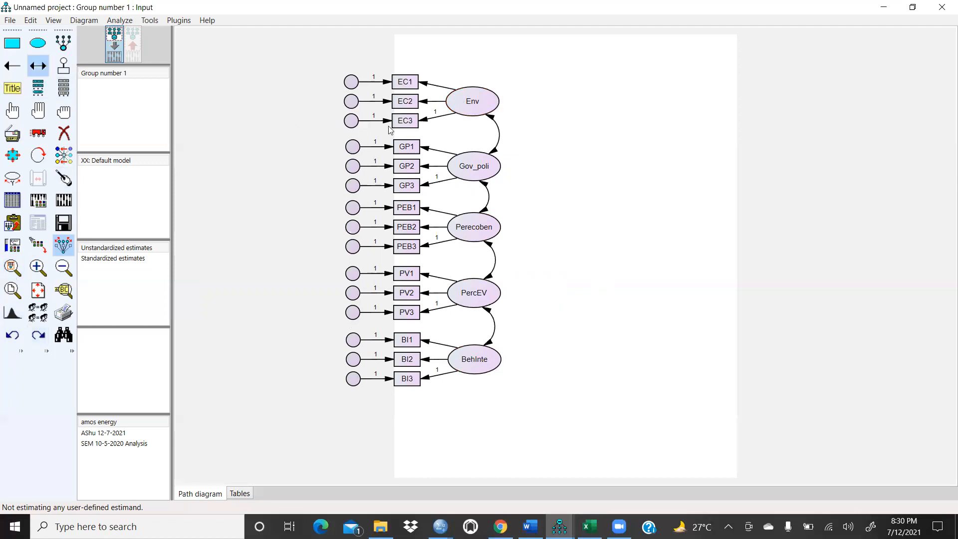
pyautogui.moveTo(496, 107); pyautogui.dragTo(487, 216)
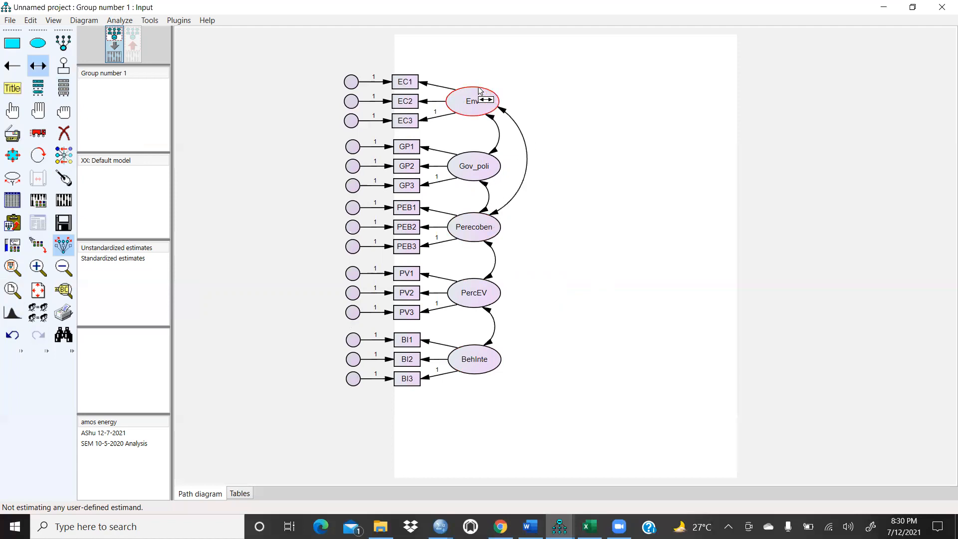
pyautogui.moveTo(493, 94); pyautogui.dragTo(493, 294)
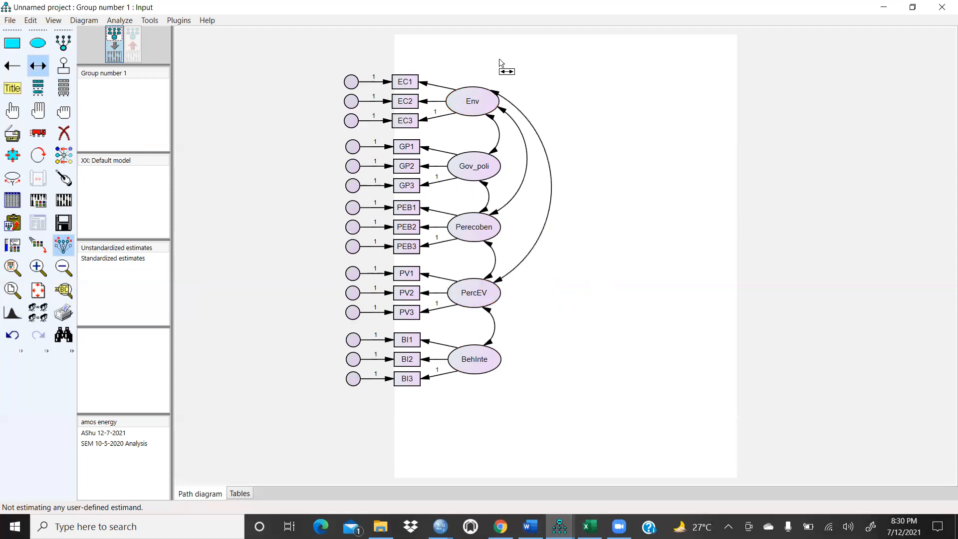
pyautogui.moveTo(500, 90); pyautogui.dragTo(492, 375)
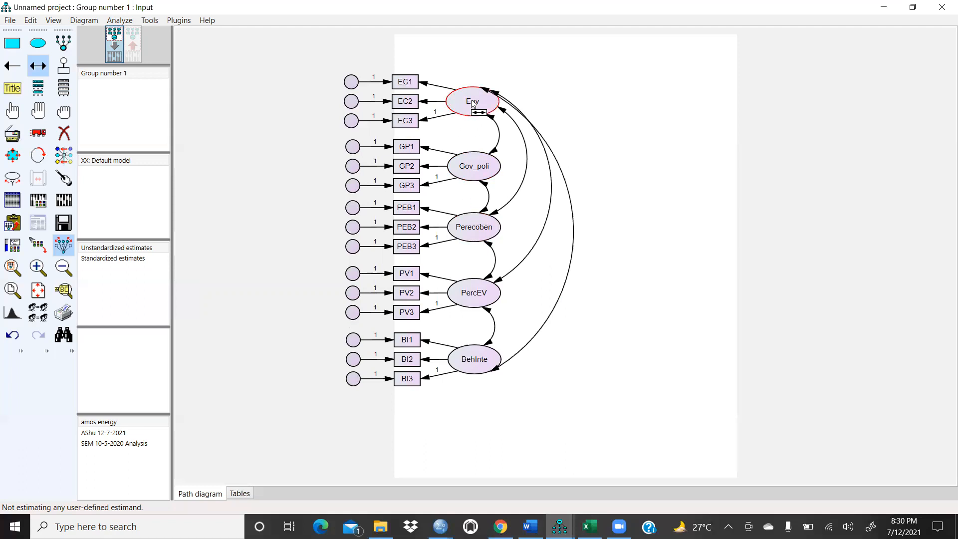
pyautogui.moveTo(494, 170); pyautogui.dragTo(502, 301)
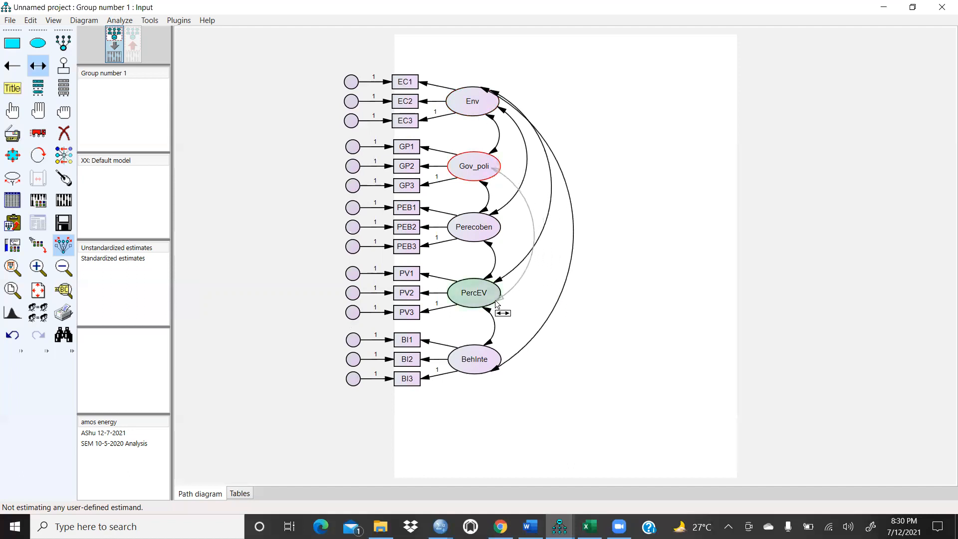
pyautogui.moveTo(495, 179); pyautogui.dragTo(492, 367)
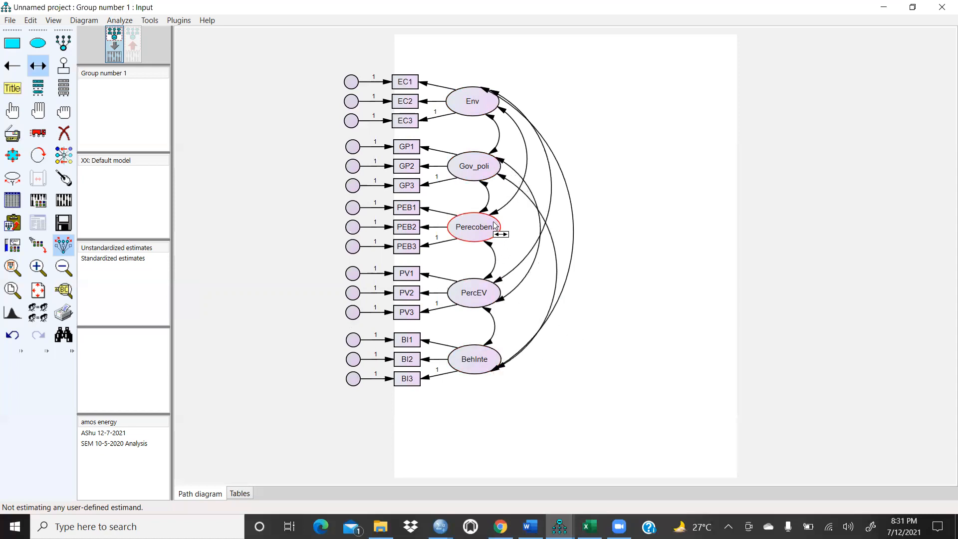
pyautogui.moveTo(521, 315); pyautogui.dragTo(493, 364)
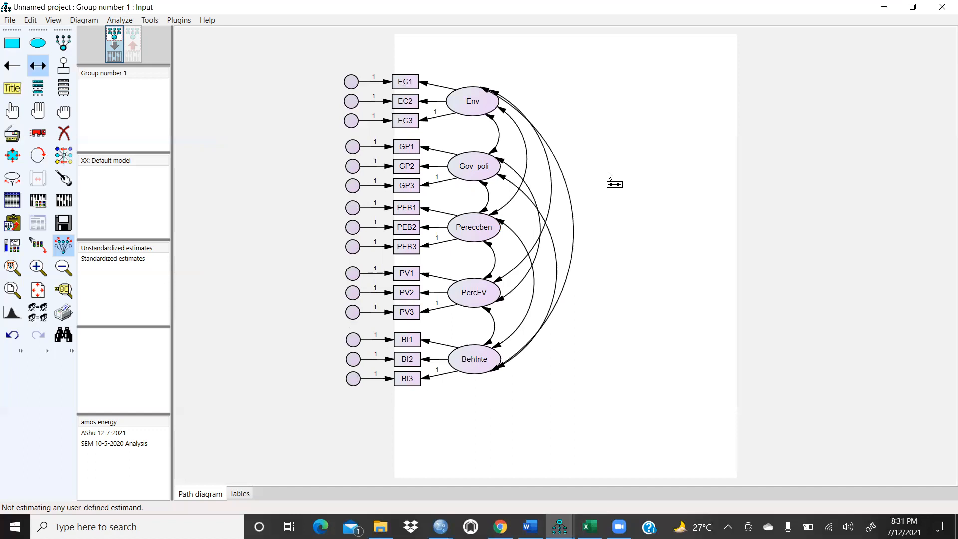
# Step: Name the error terms of the EC1, EC2 and EC3 indicators e1, e2 and e3
pyautogui.doubleClick(352, 82)
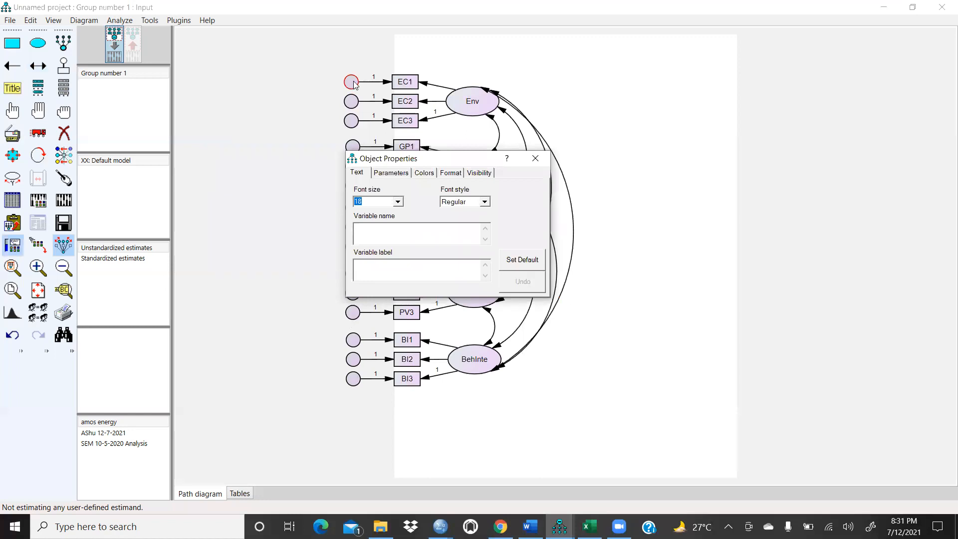
pyautogui.write('e1')
pyautogui.click(653, 178)
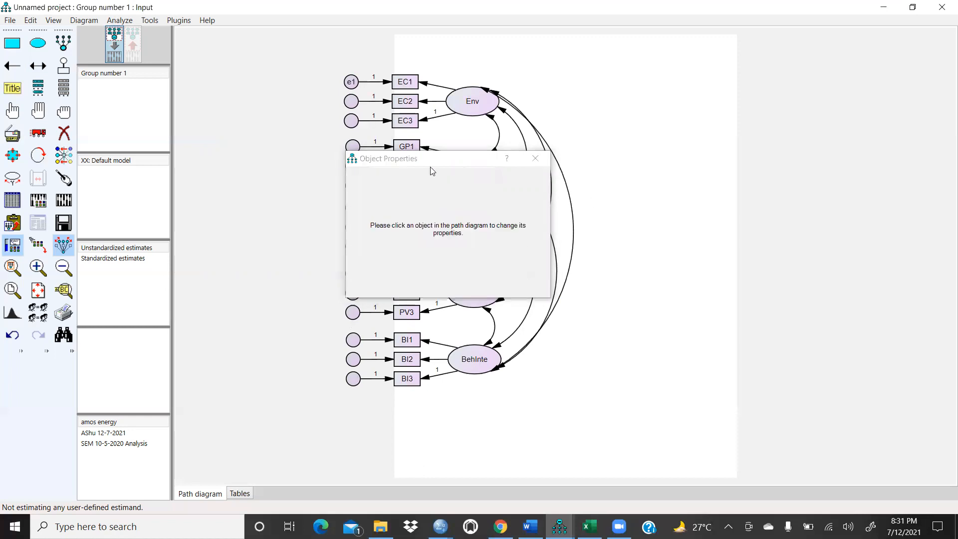
pyautogui.click(350, 105)
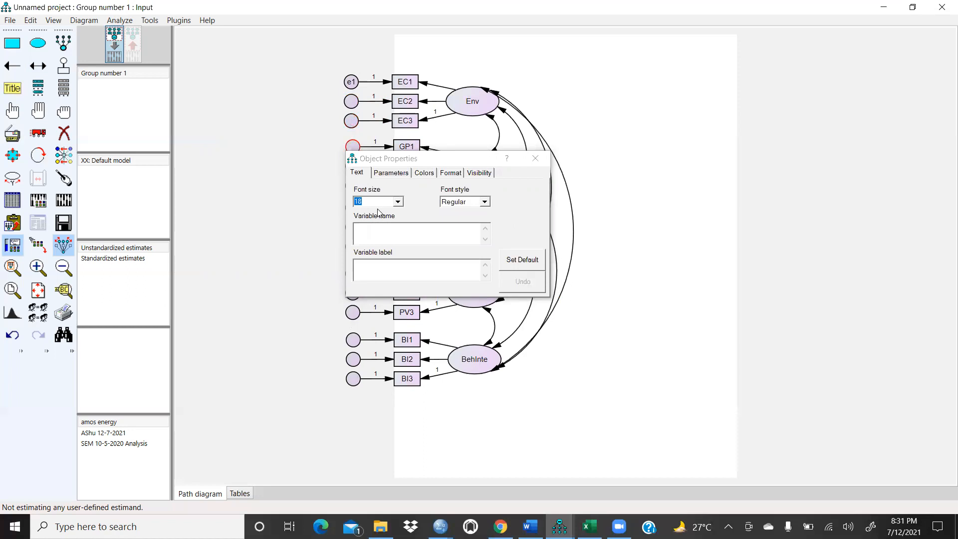
pyautogui.click(385, 232)
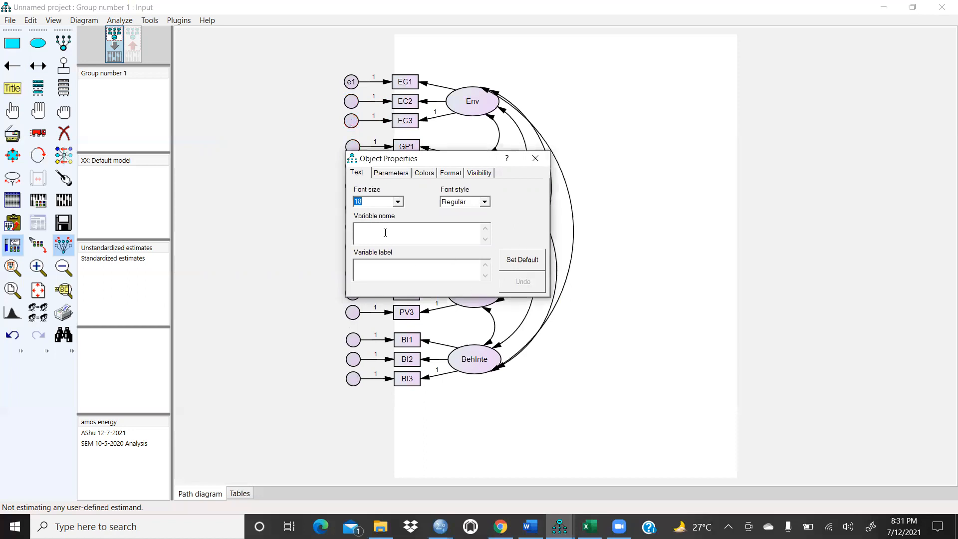
pyautogui.write('e2')
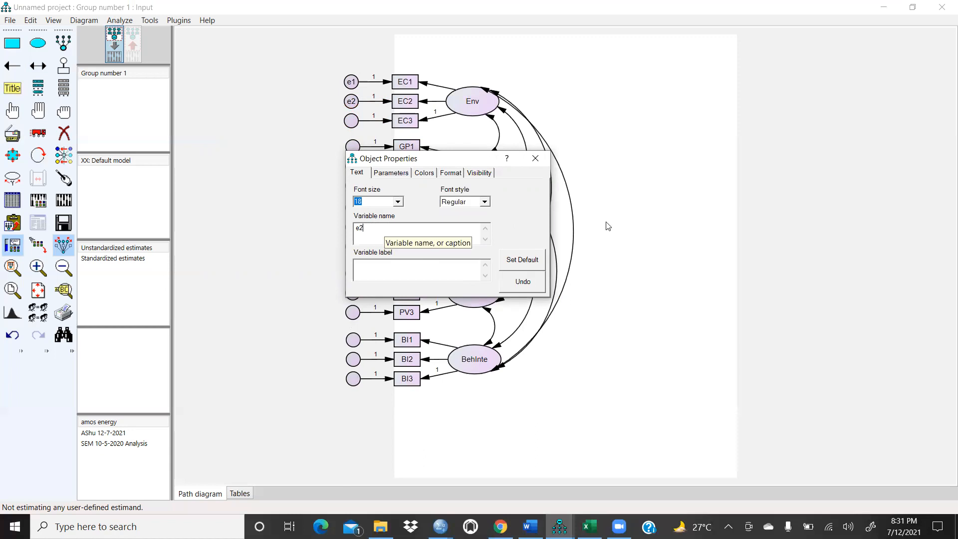
pyautogui.click(660, 159)
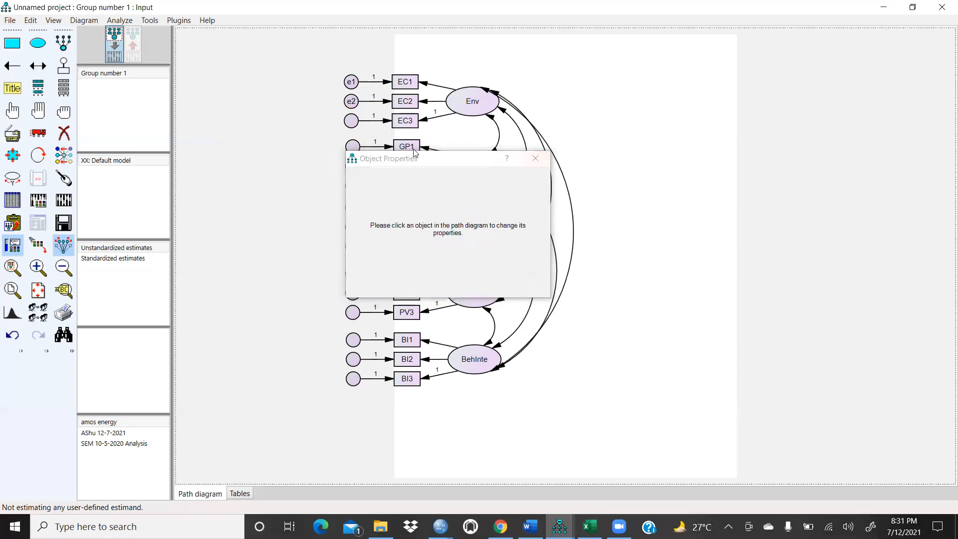
pyautogui.click(350, 122)
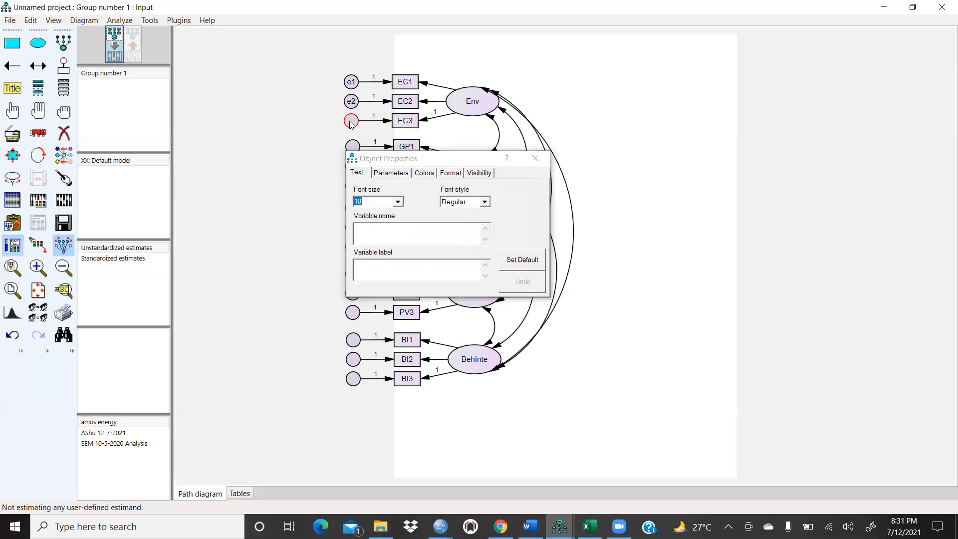
pyautogui.click(373, 233)
pyautogui.write('e3')
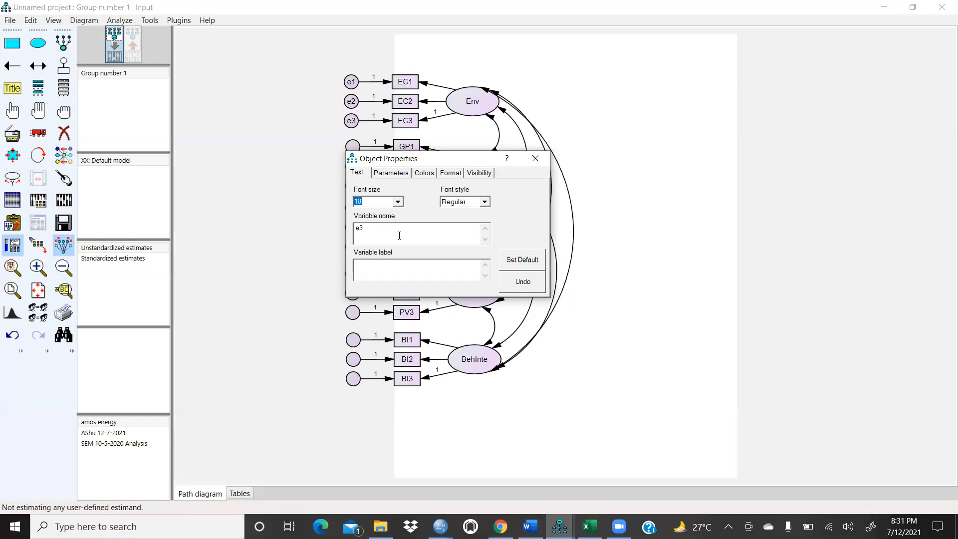
pyautogui.click(535, 159)
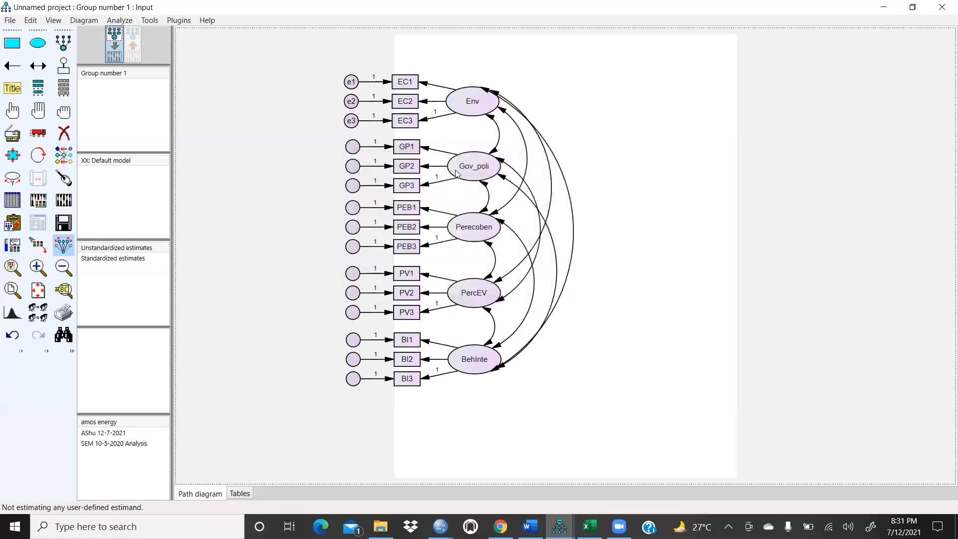
# Step: Name the error terms of the GP1, GP2 and GP3 indicators e4, e5 and e6
pyautogui.doubleClick(354, 151)
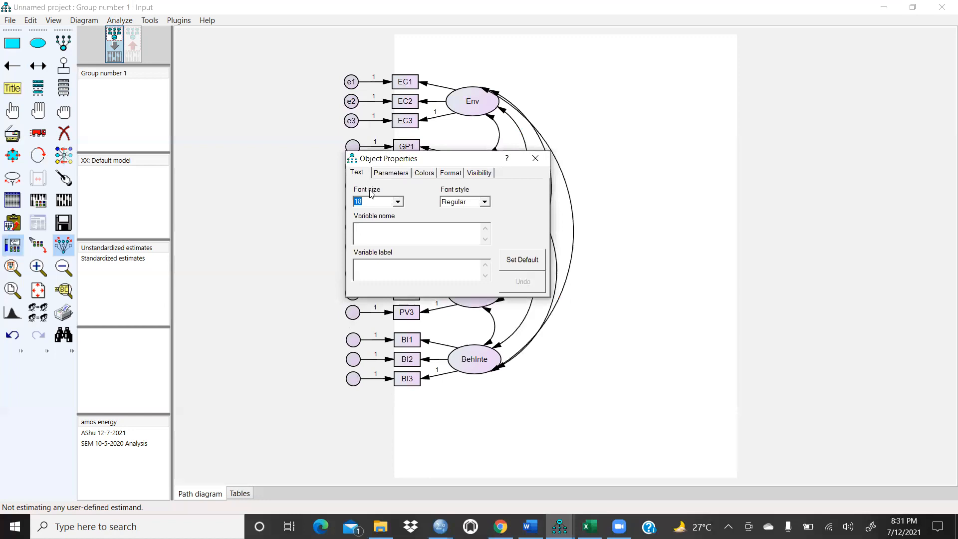
pyautogui.click(548, 93)
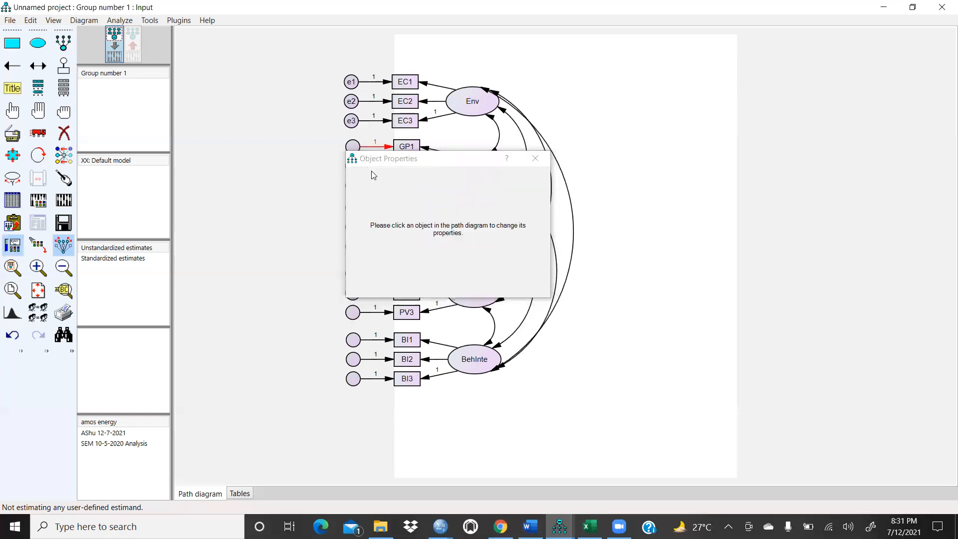
pyautogui.click(530, 154)
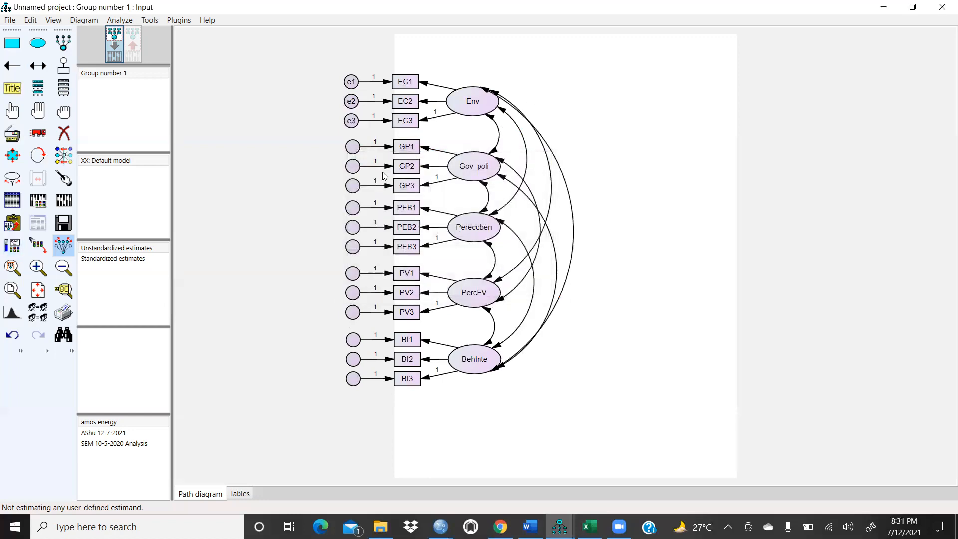
pyautogui.doubleClick(357, 149)
pyautogui.write('e4')
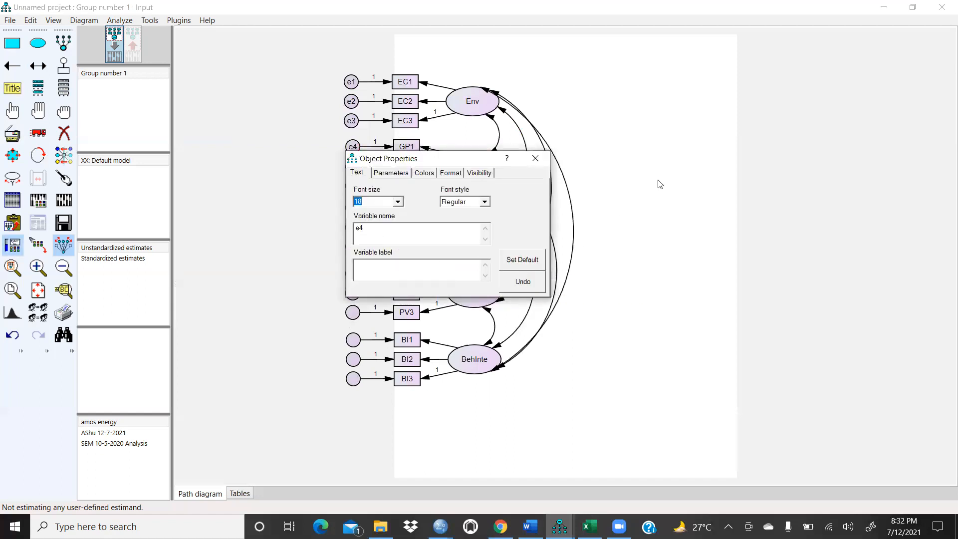
pyautogui.click(656, 182)
pyautogui.click(535, 159)
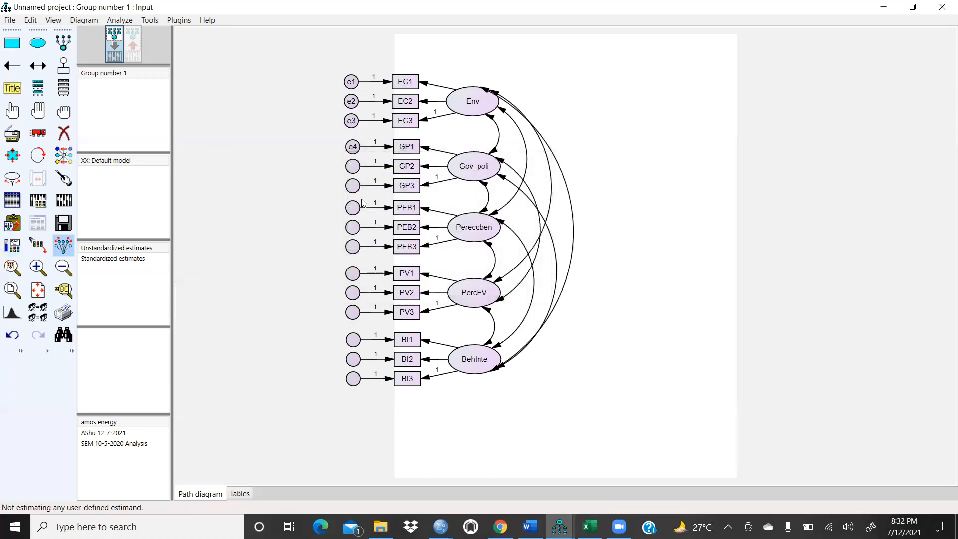
pyautogui.doubleClick(358, 173)
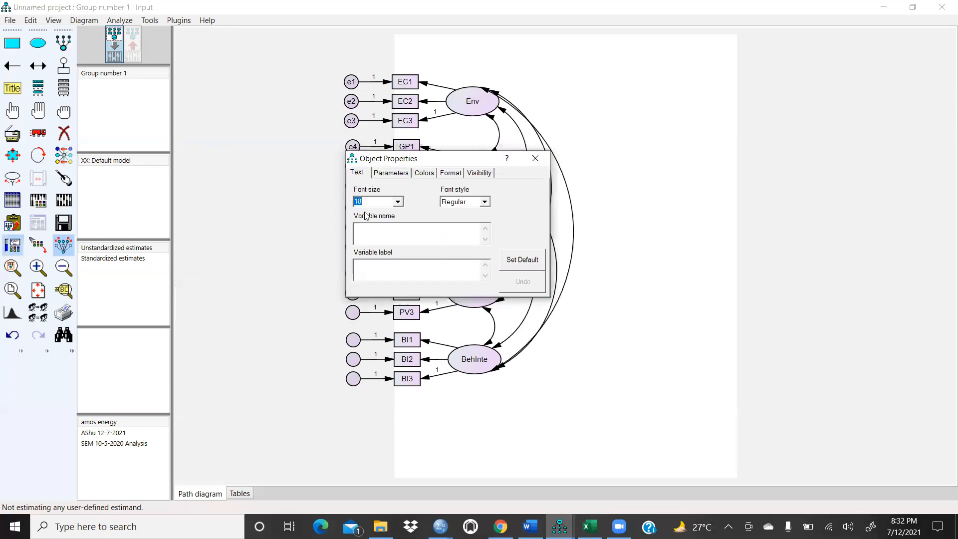
pyautogui.write('e5')
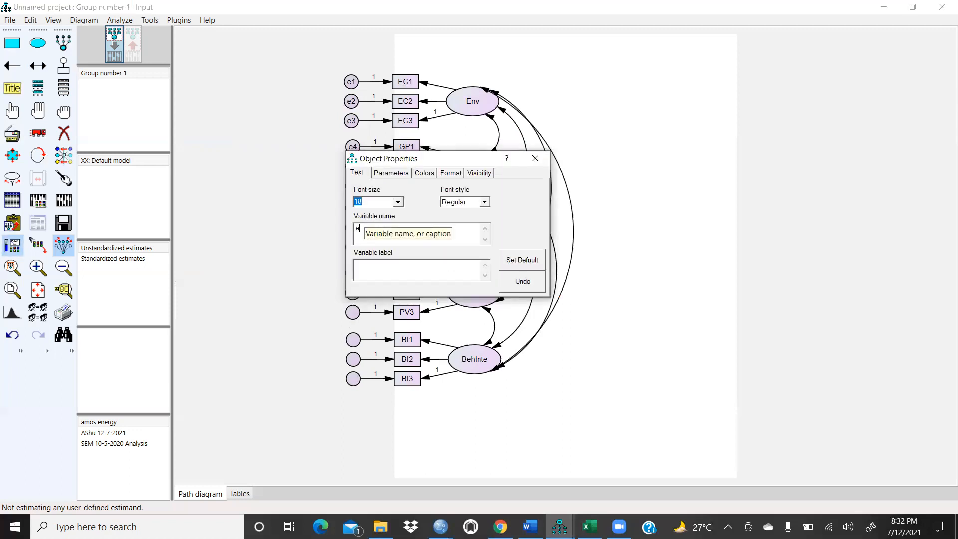
pyautogui.click(640, 198)
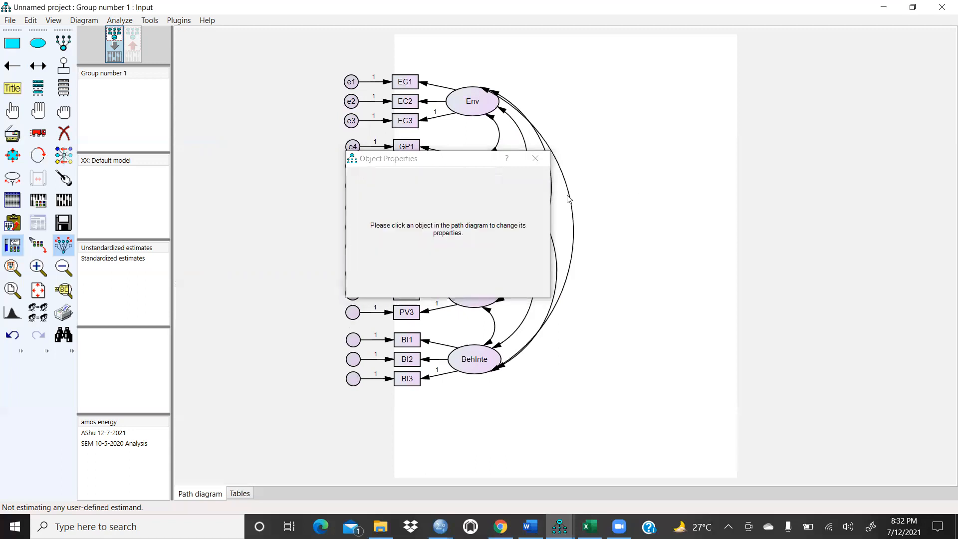
pyautogui.click(535, 158)
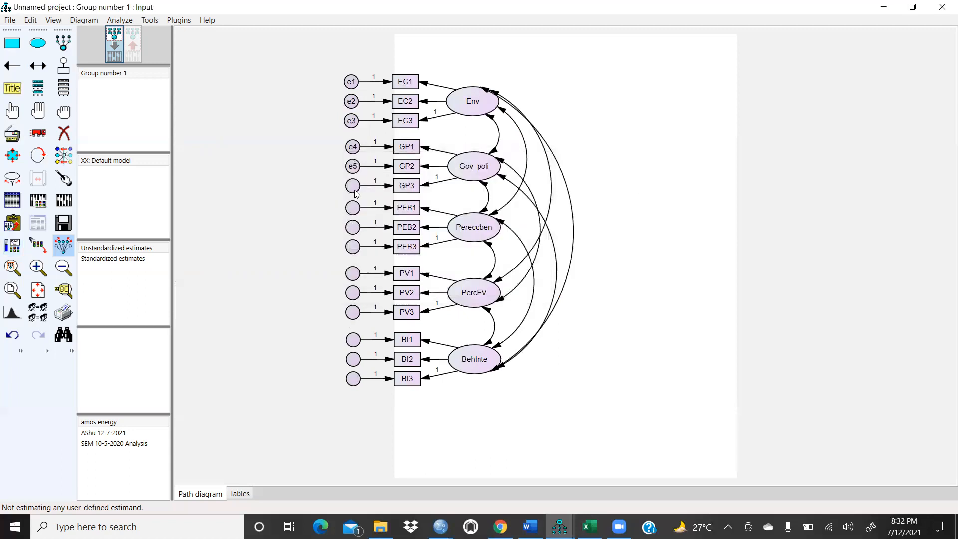
pyautogui.doubleClick(356, 194)
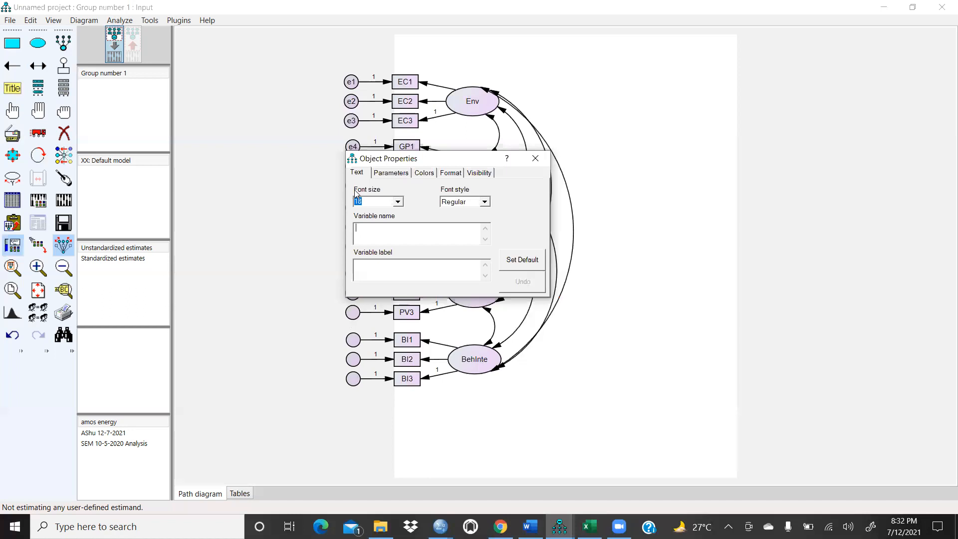
pyautogui.write('e')
pyautogui.click(535, 158)
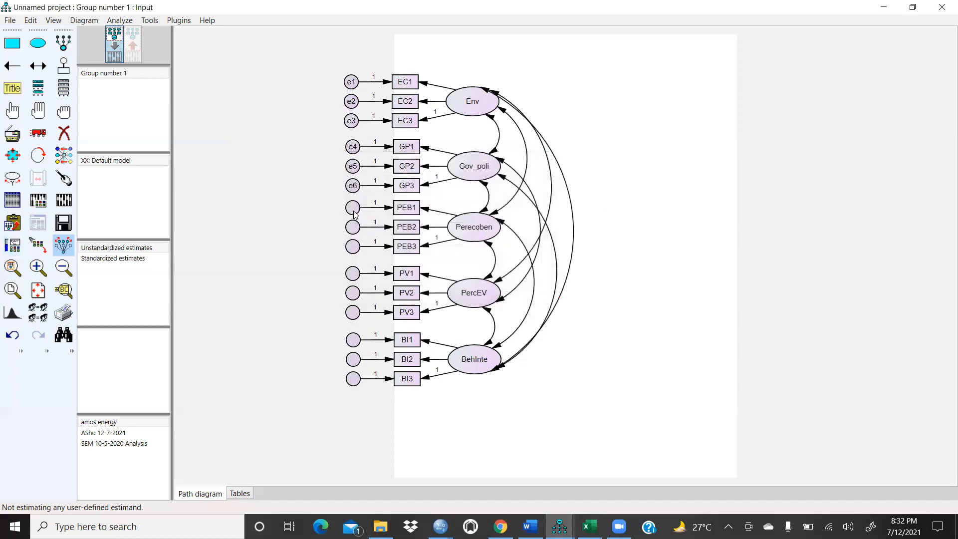
# Step: Name the error terms of the PEB1, PEB2 and PEB3 indicators e7, e8 and e9
pyautogui.doubleClick(353, 212)
pyautogui.click(368, 226)
pyautogui.write('e7')
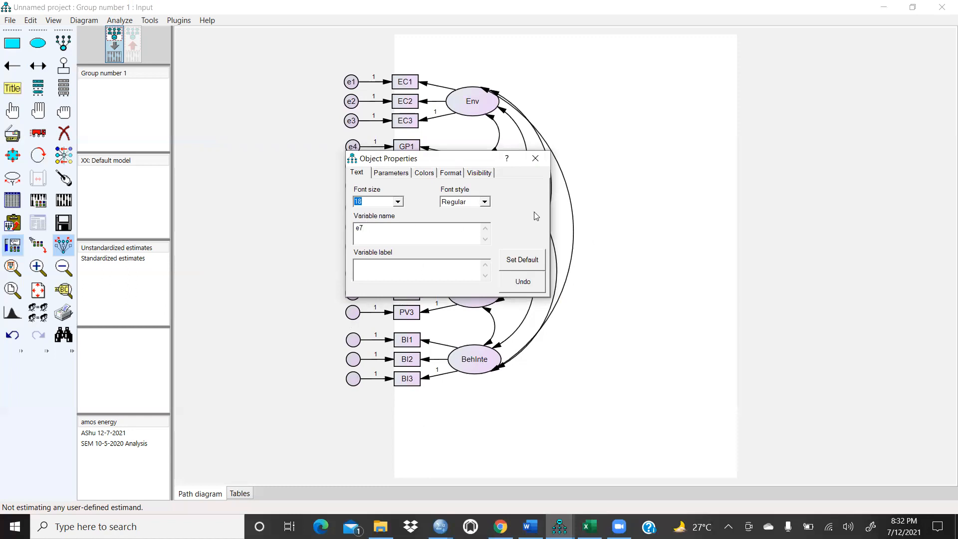
pyautogui.click(535, 158)
pyautogui.doubleClick(357, 231)
pyautogui.click(363, 229)
pyautogui.write('e')
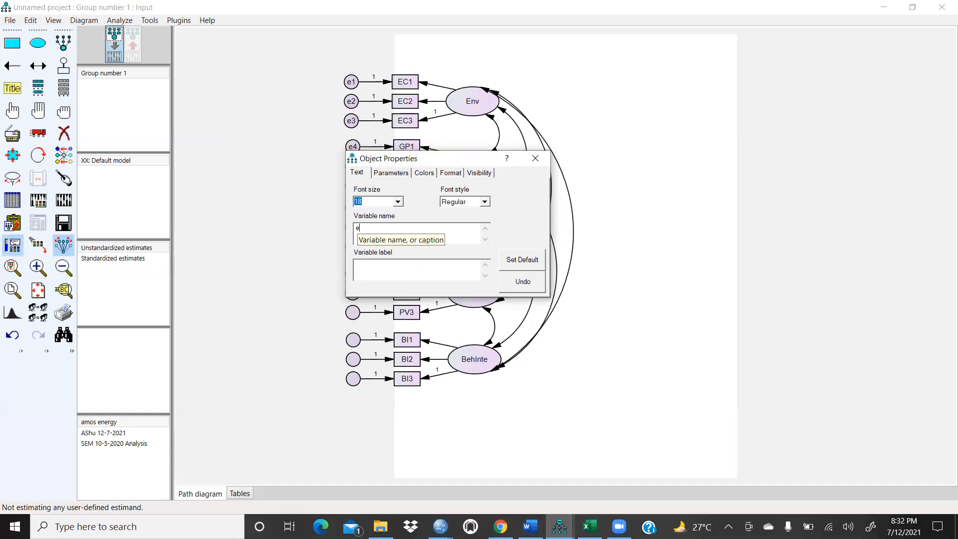
pyautogui.click(534, 158)
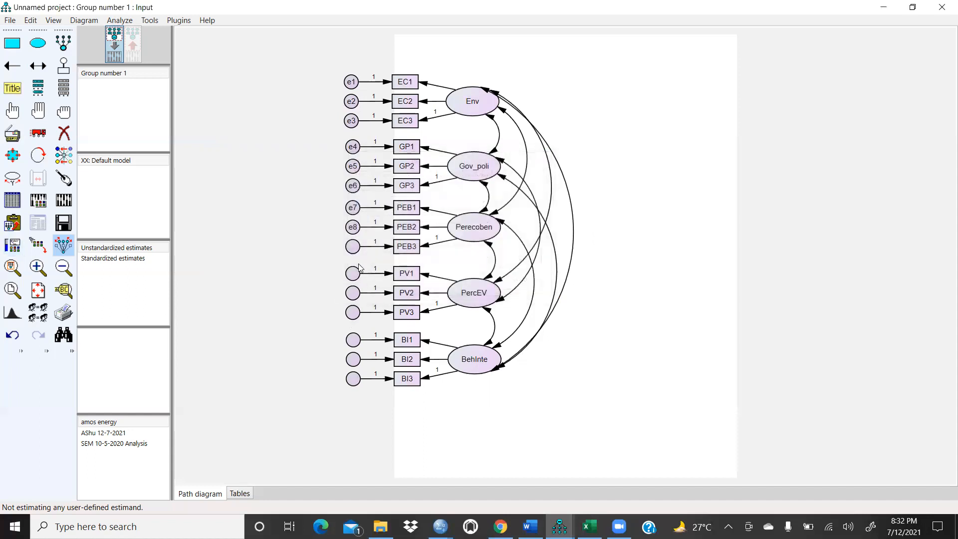
pyautogui.doubleClick(354, 248)
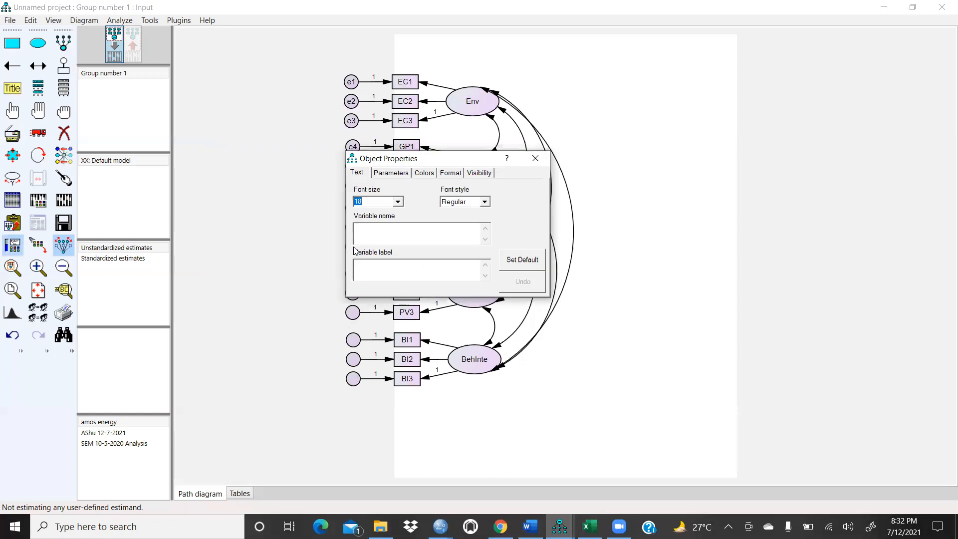
pyautogui.click(390, 237)
pyautogui.write('e9')
pyautogui.click(617, 186)
pyautogui.click(535, 158)
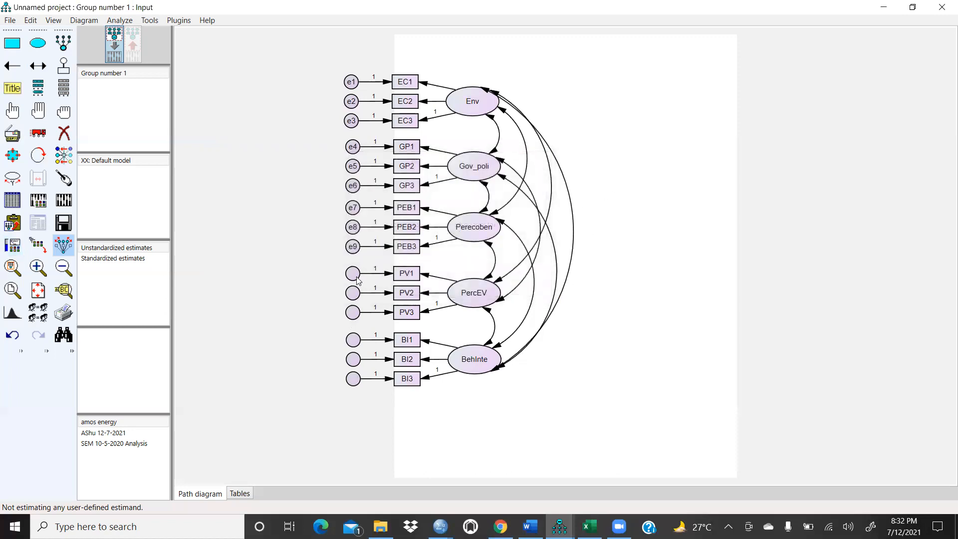
# Step: Name the error terms of the PV1, PV2 and PV3 indicators e10, e11 and e12
pyautogui.doubleClick(354, 274)
pyautogui.click(382, 229)
pyautogui.write('e10')
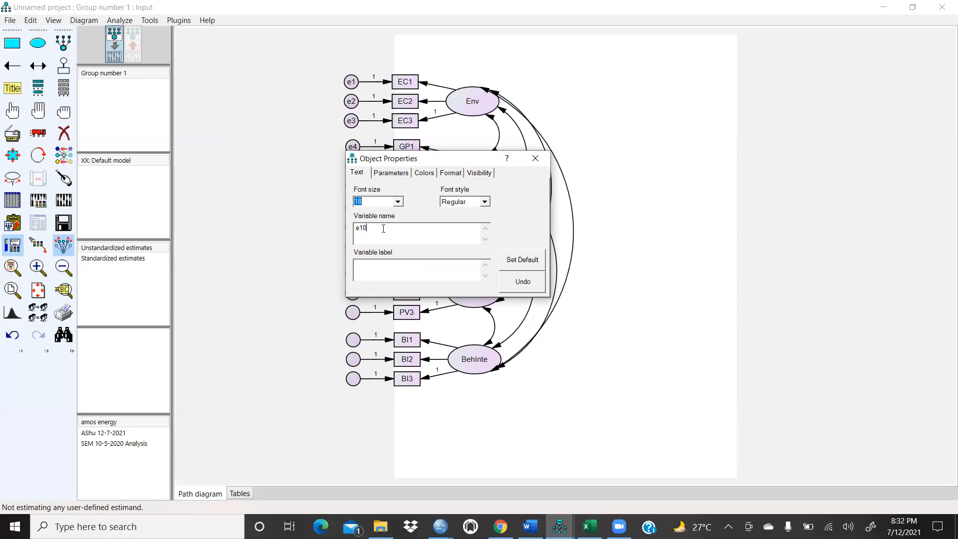
pyautogui.click(536, 158)
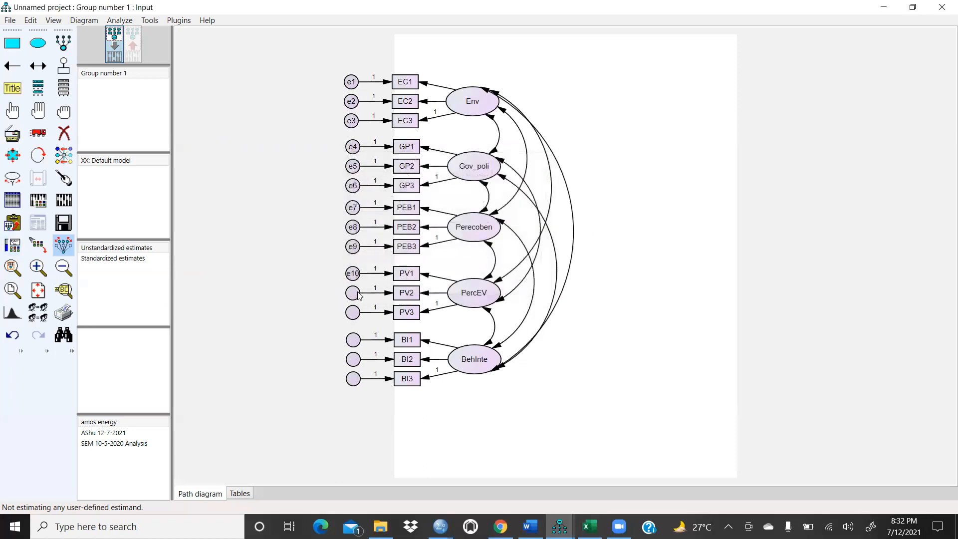
pyautogui.doubleClick(358, 294)
pyautogui.write('e11')
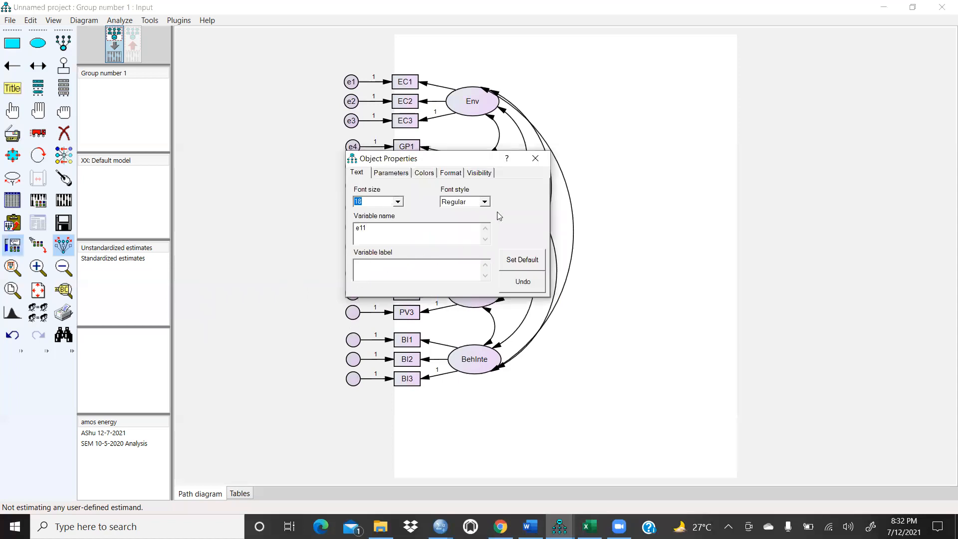
pyautogui.click(398, 201)
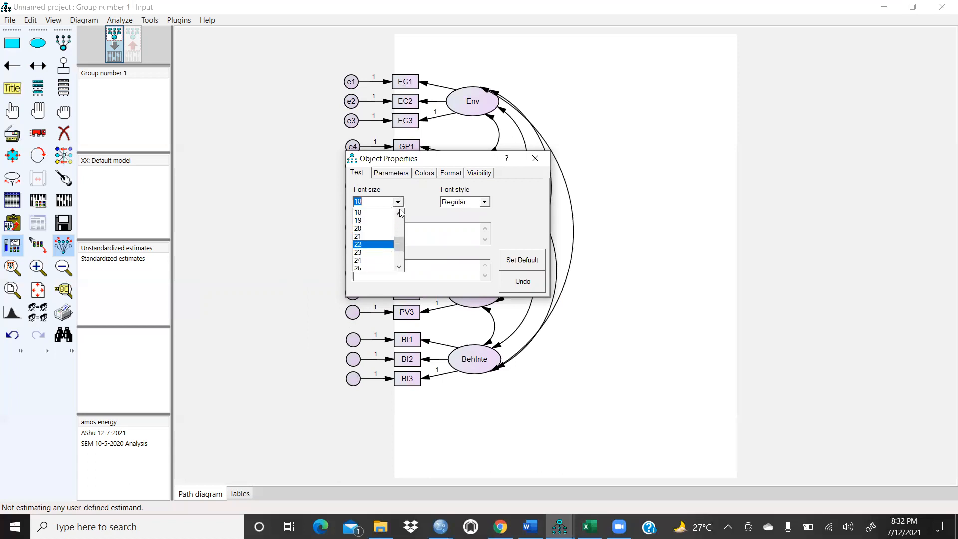
pyautogui.click(399, 212)
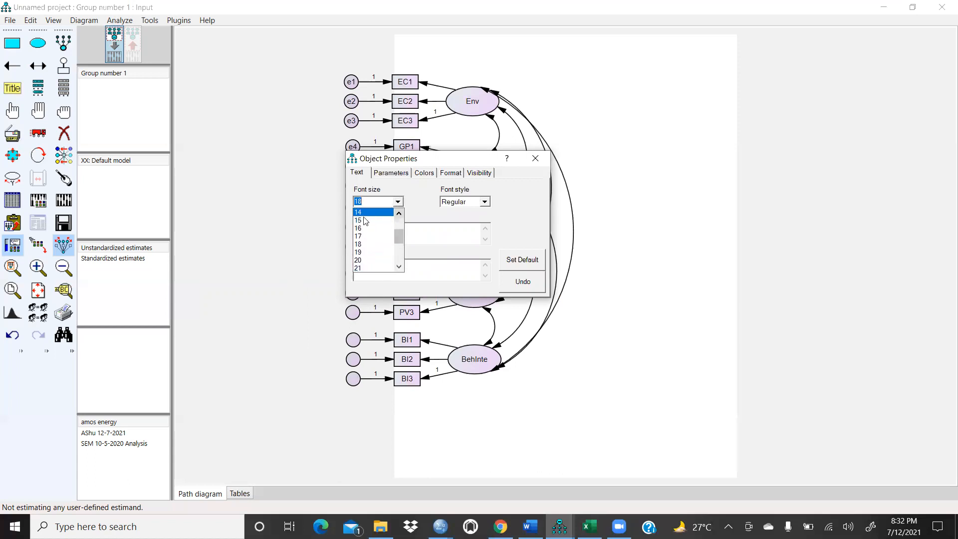
pyautogui.click(364, 221)
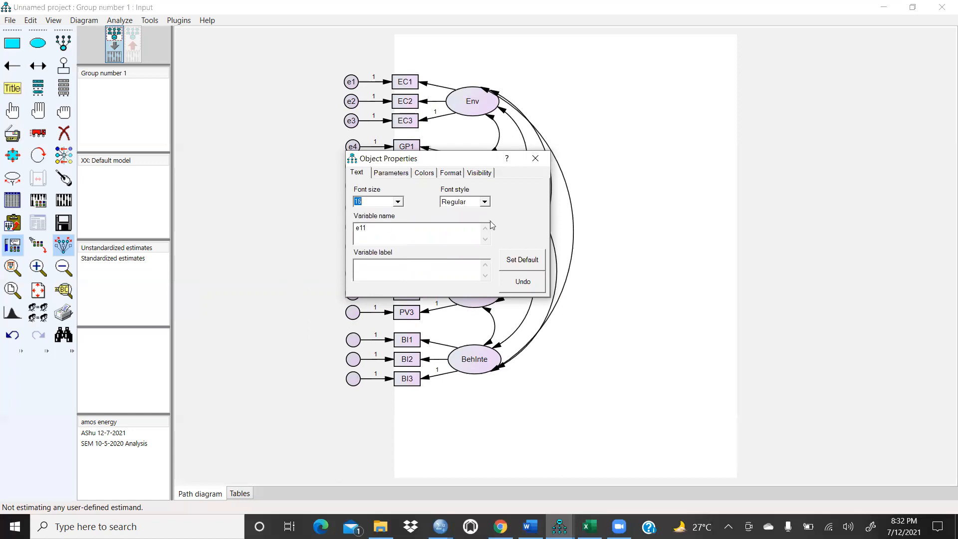
pyautogui.click(535, 158)
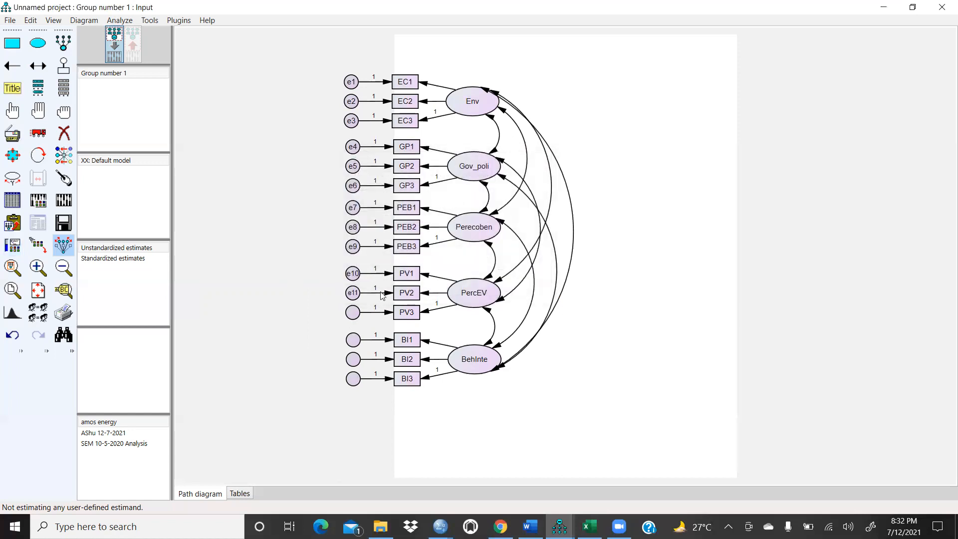
pyautogui.doubleClick(357, 316)
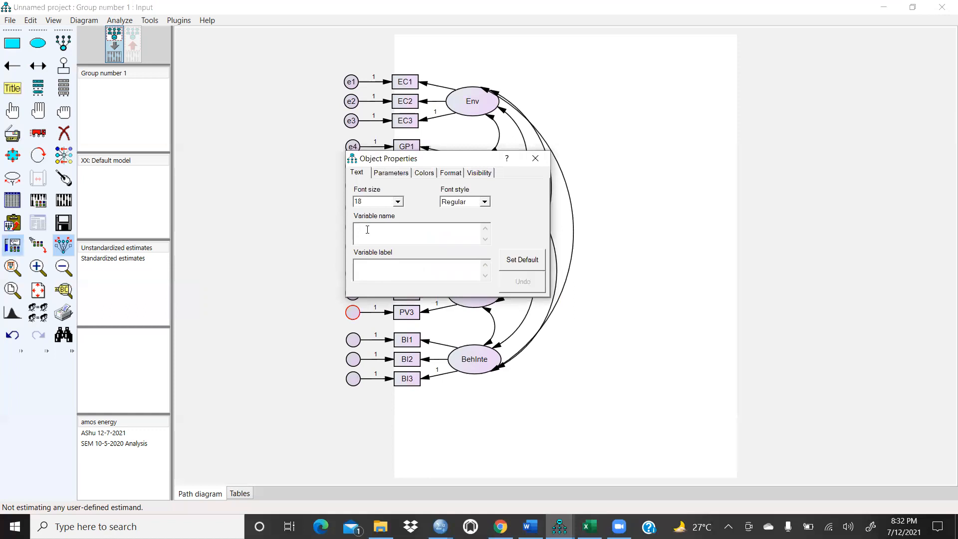
pyautogui.write('e12')
pyautogui.click(535, 158)
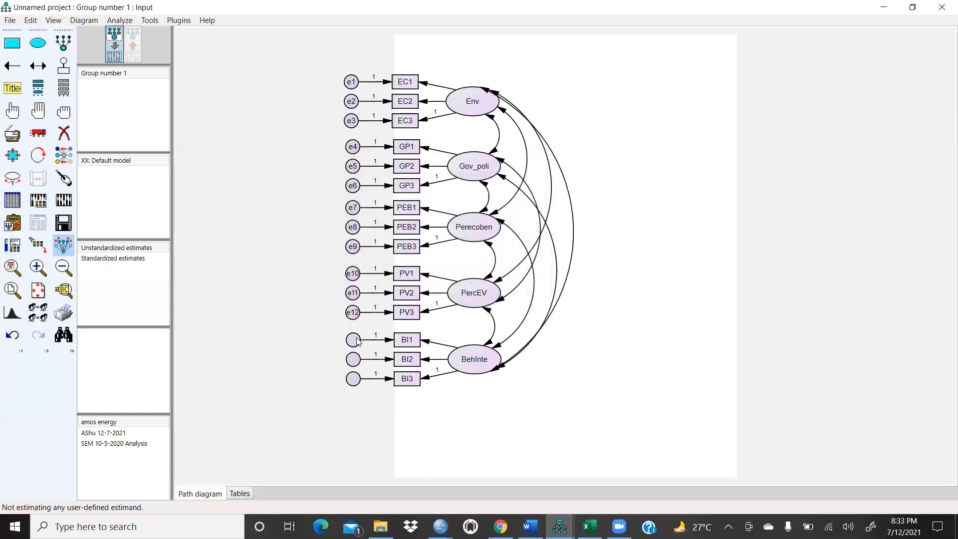
# Step: Name the error terms of the BI1, BI2 and BI3 indicators e13, e14 and e15
pyautogui.doubleClick(357, 341)
pyautogui.write('e13')
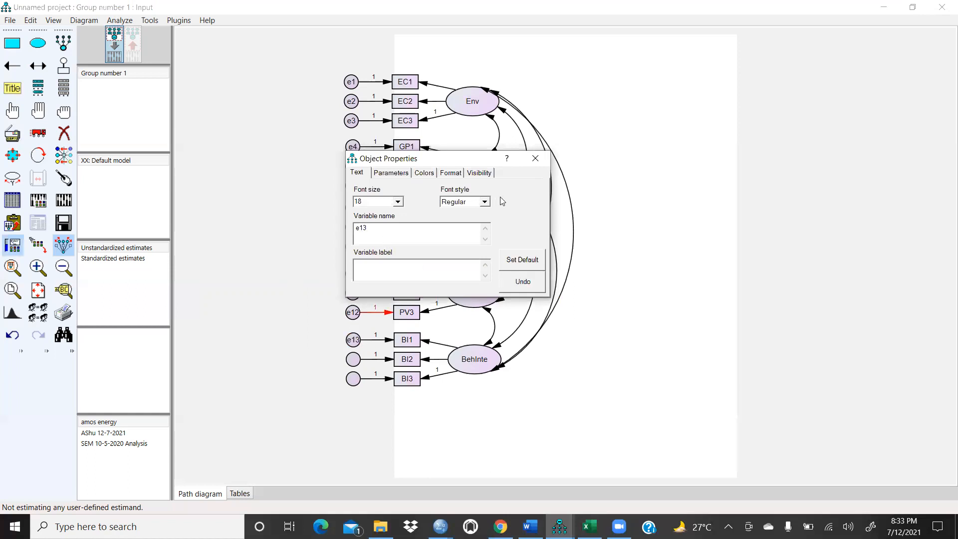
pyautogui.click(534, 158)
pyautogui.doubleClick(352, 359)
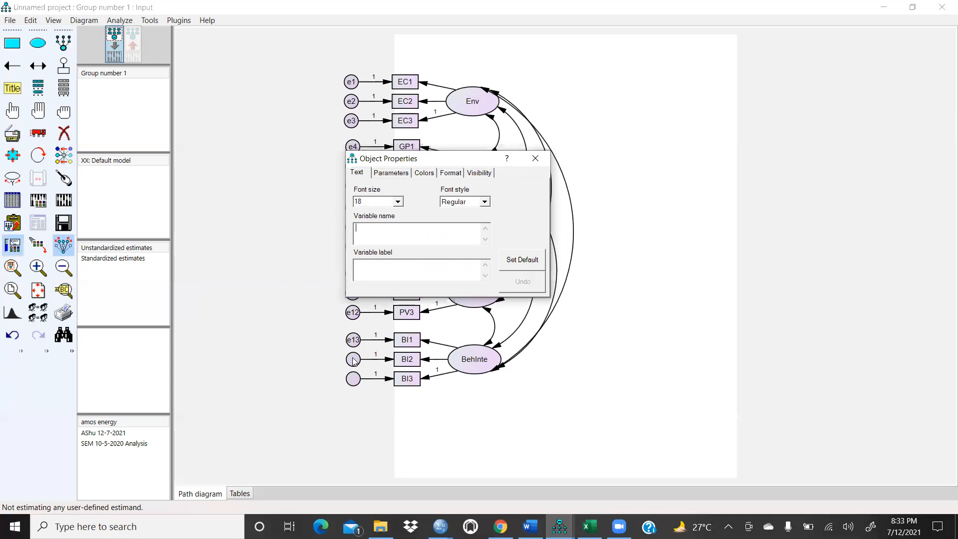
pyautogui.write('e14')
pyautogui.click(535, 158)
pyautogui.doubleClick(354, 383)
pyautogui.write('e15')
pyautogui.click(535, 158)
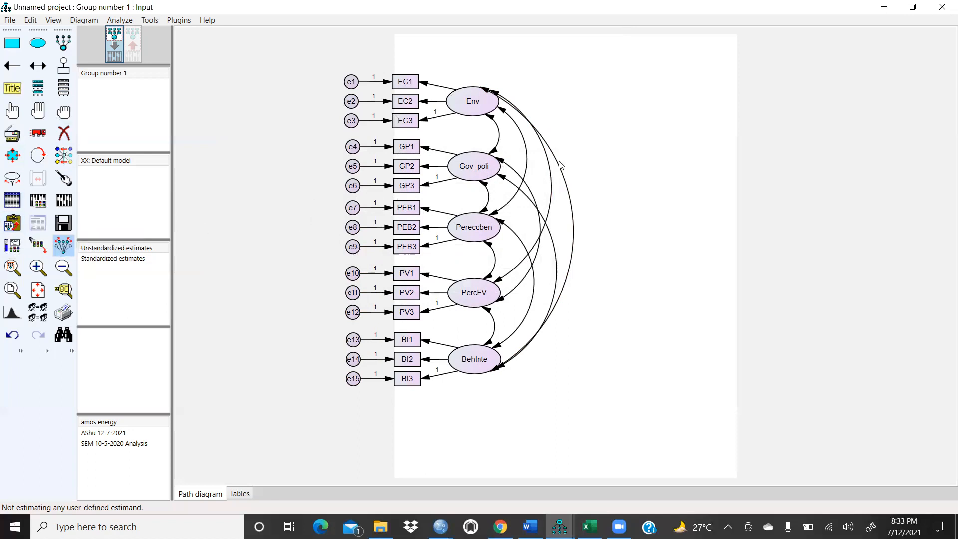
# Step: Select the whole path diagram and copy it to the clipboard
pyautogui.click(39, 108)
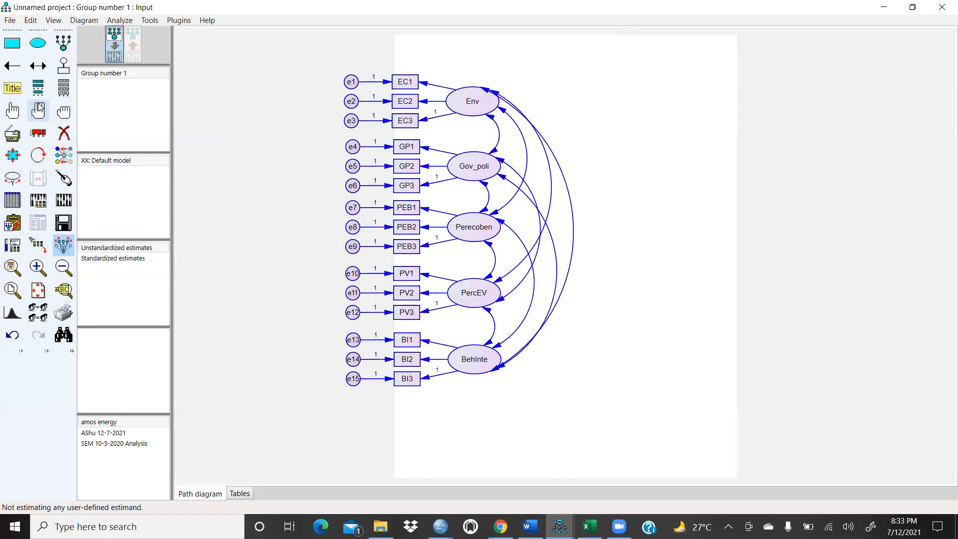
pyautogui.rightClick(482, 170)
pyautogui.click(600, 167)
pyautogui.click(63, 110)
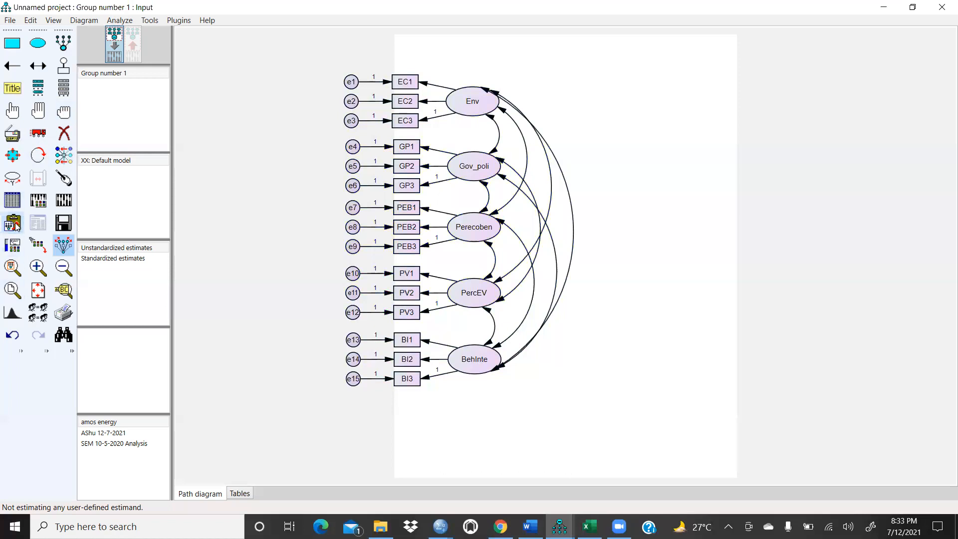
# Step: Switch to the Word document and paste the copied path diagram below the BI item statements
pyautogui.click(530, 526)
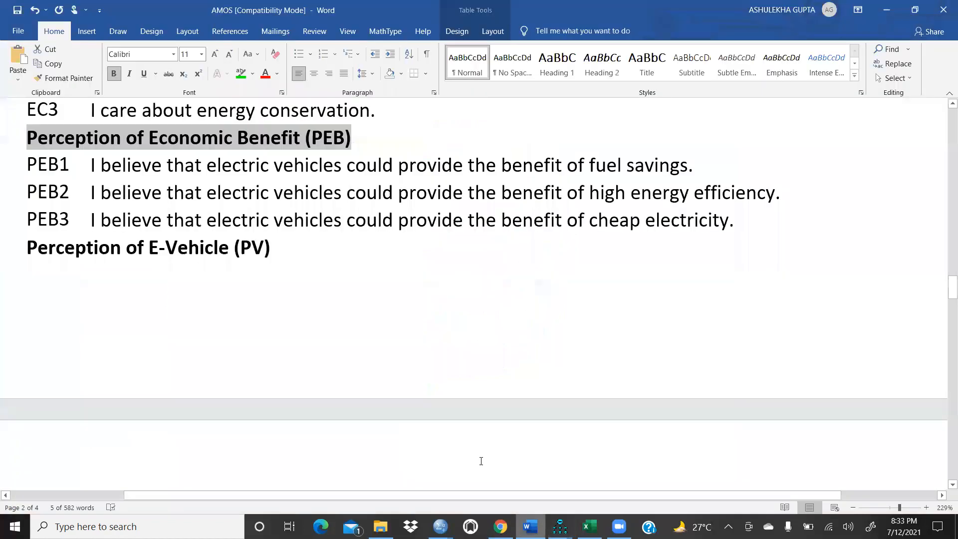
pyautogui.scroll(-10, 340, 375)
pyautogui.scroll(5, 219, 274)
pyautogui.scroll(-1, 135, 299)
pyautogui.rightClick(130, 270)
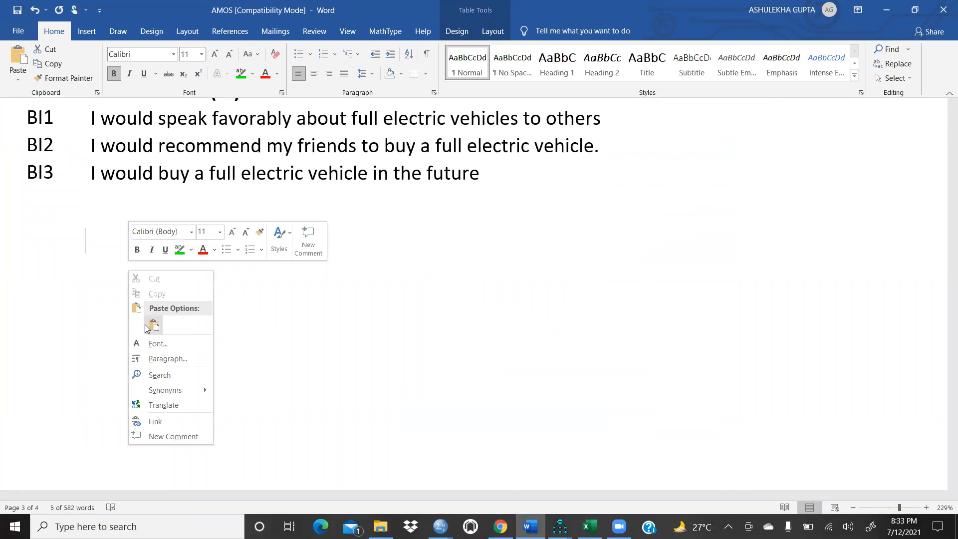
pyautogui.click(147, 326)
pyautogui.scroll(-5, 510, 302)
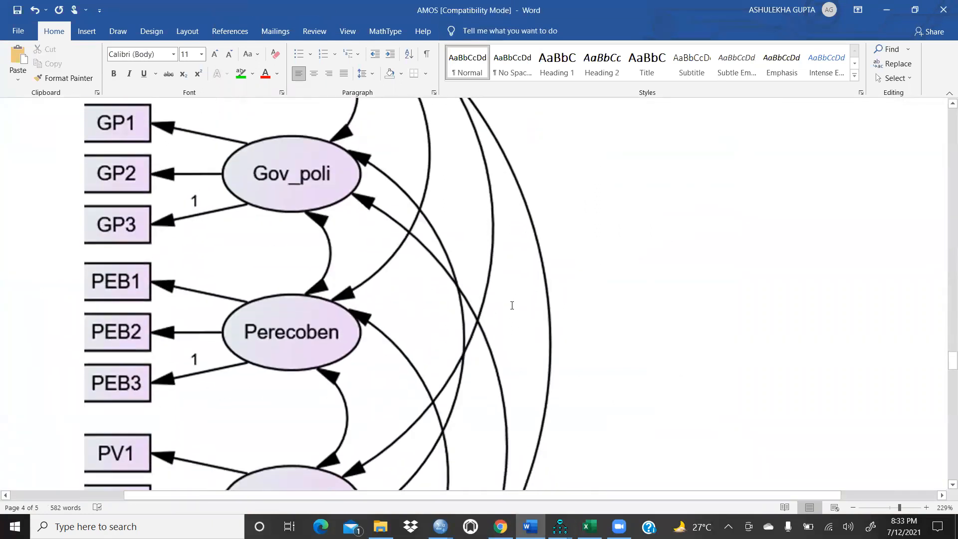
# Step: Switch between AMOS and Word to examine the pasted path diagram in the document
pyautogui.moveTo(560, 526)
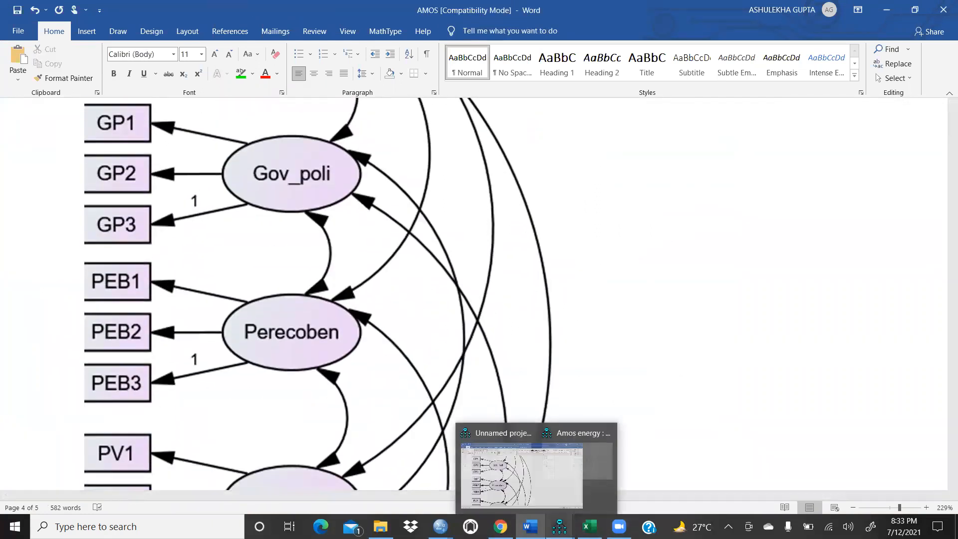
pyautogui.click(497, 472)
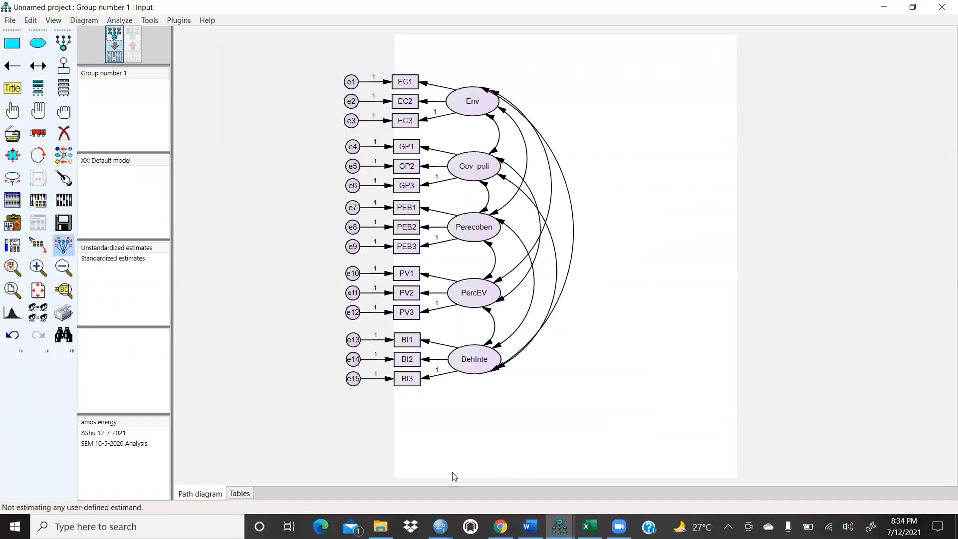
pyautogui.click(530, 526)
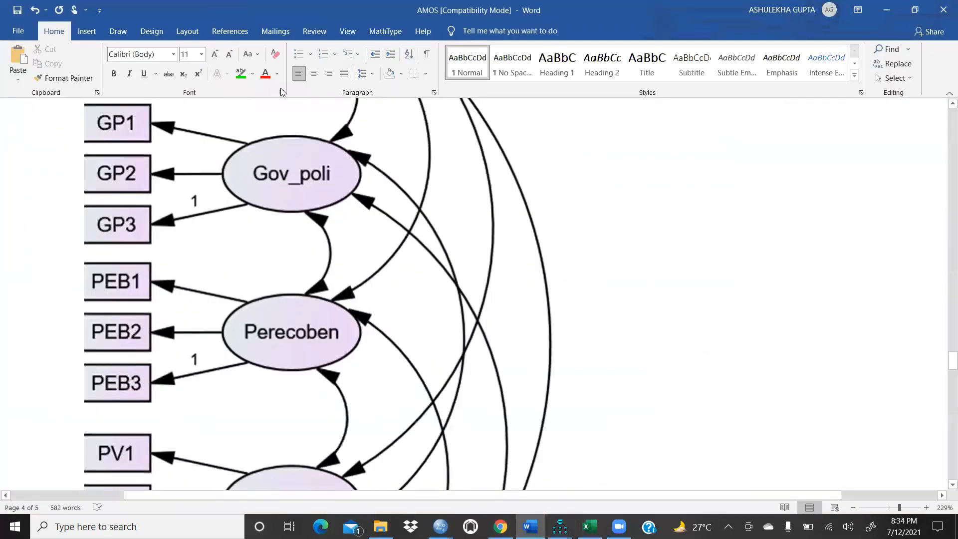
pyautogui.scroll(3, 331, 243)
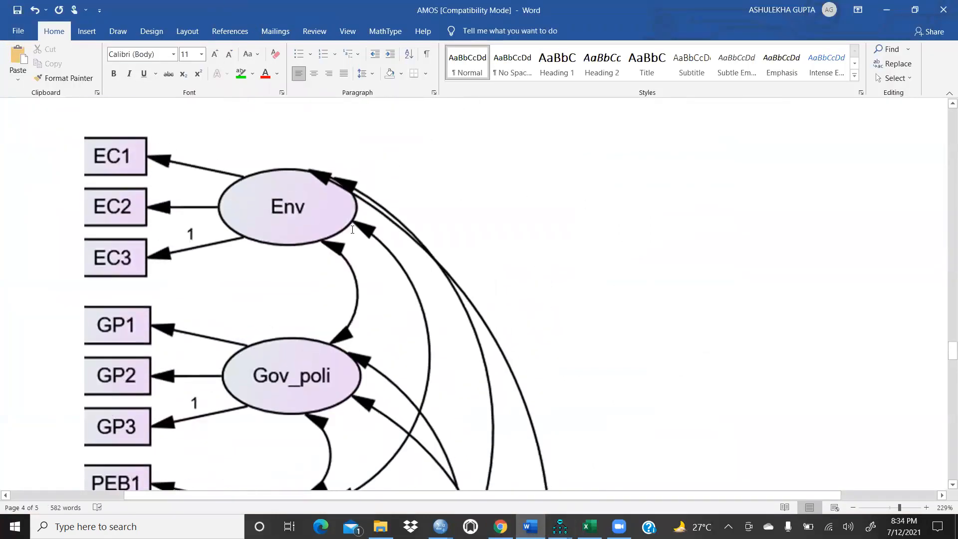
pyautogui.keyDown('ctrl'); pyautogui.scroll(-13, 352, 229); pyautogui.keyUp('ctrl')
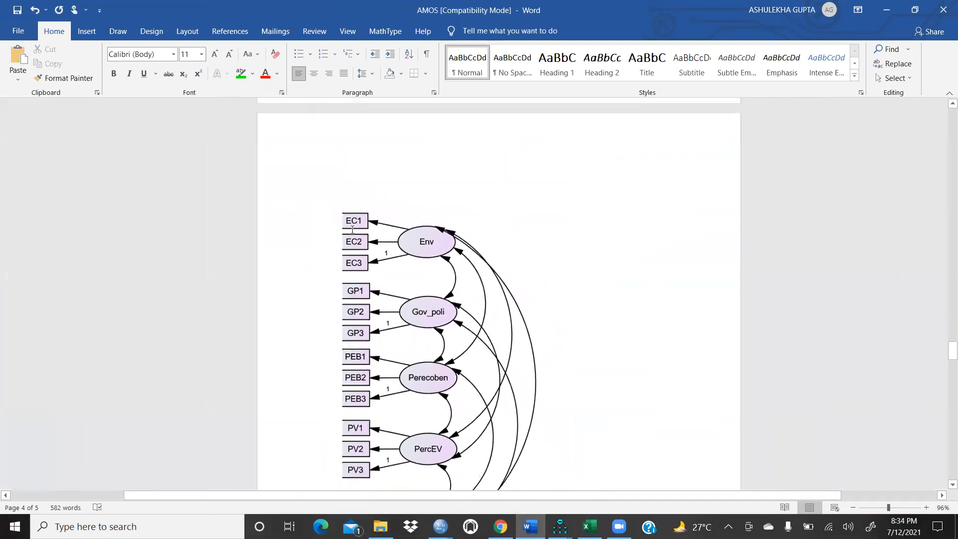
pyautogui.keyDown('ctrl'); pyautogui.scroll(-1, 352, 229); pyautogui.keyUp('ctrl')
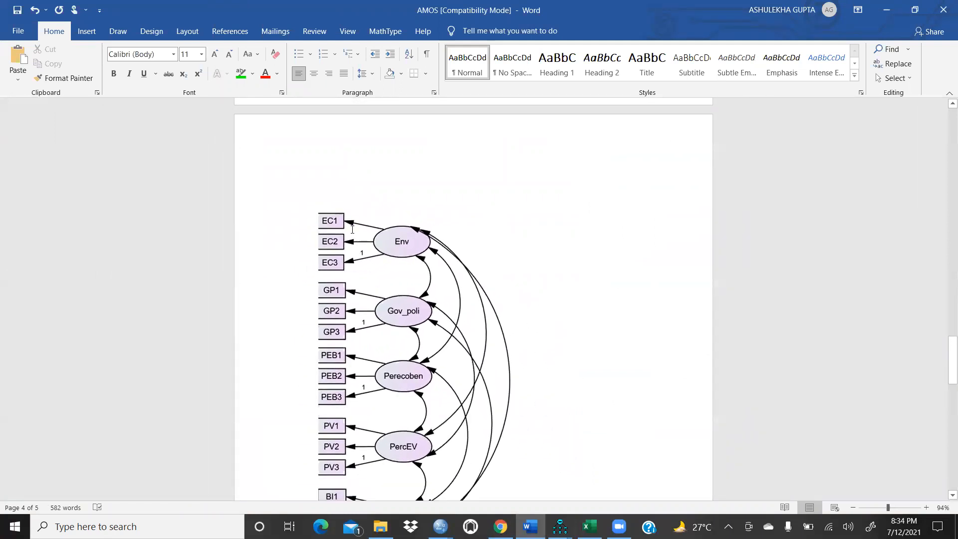
# Step: Return to AMOS, select all objects and move the entire diagram rightward on the page
pyautogui.click(559, 526)
pyautogui.click(508, 483)
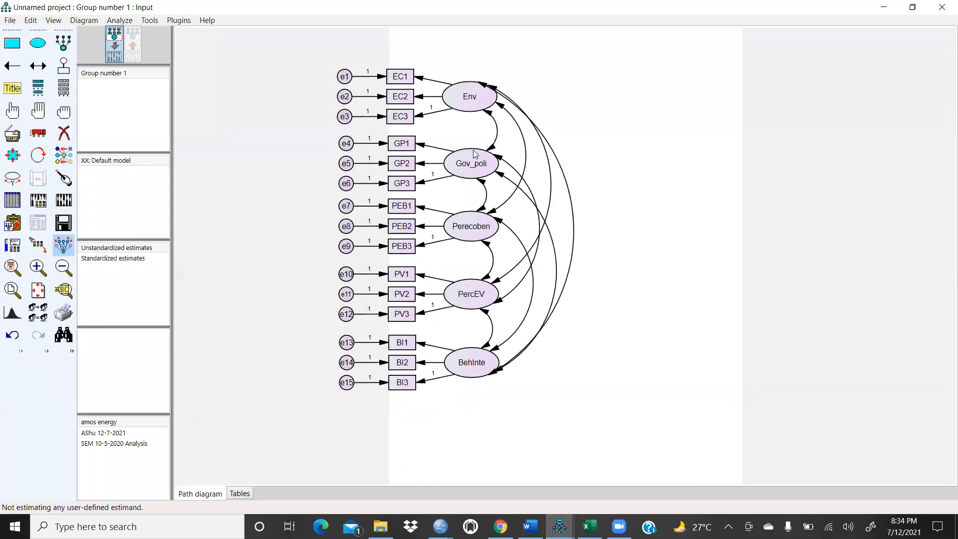
pyautogui.click(42, 115)
pyautogui.click(37, 132)
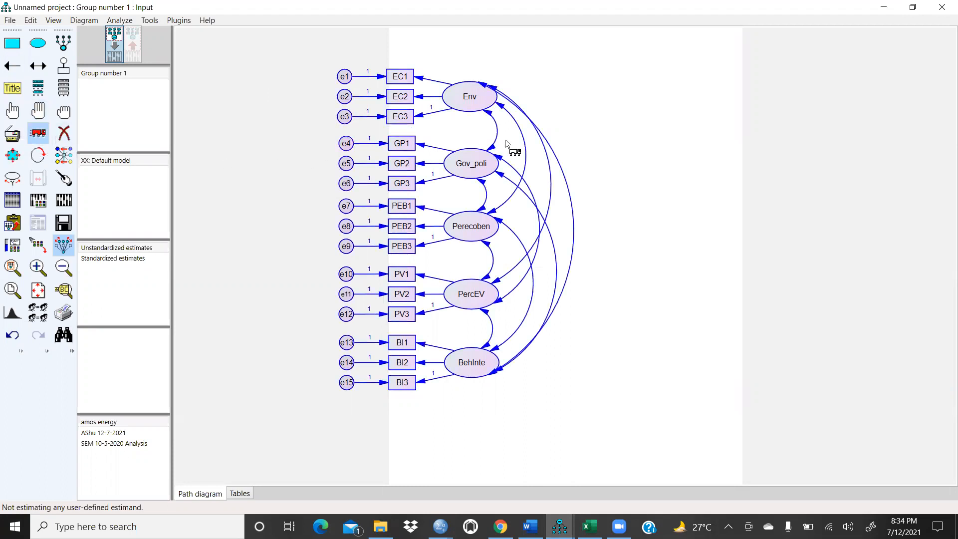
pyautogui.moveTo(347, 148); pyautogui.dragTo(453, 143)
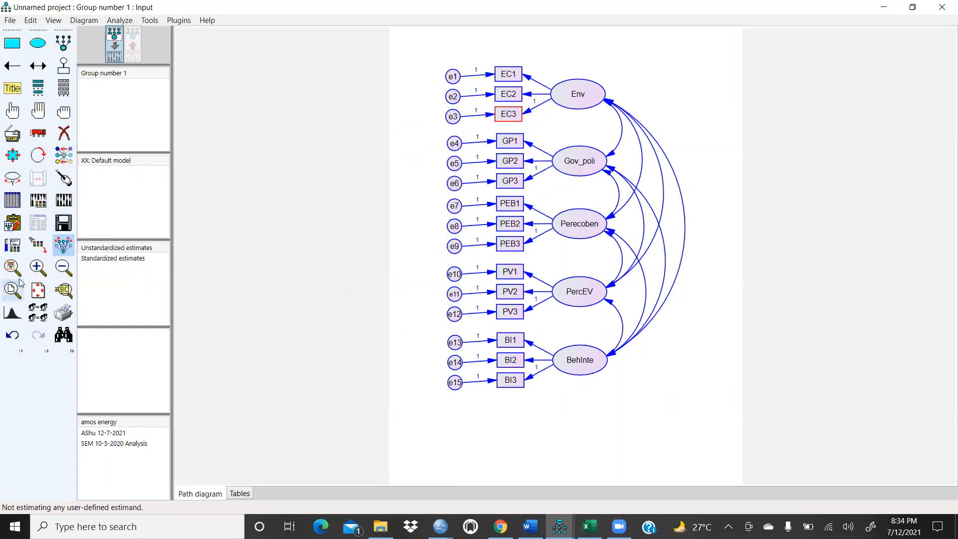
# Step: Copy the diagram again and paste it into the Word document below the first image
pyautogui.click(14, 223)
pyautogui.click(530, 526)
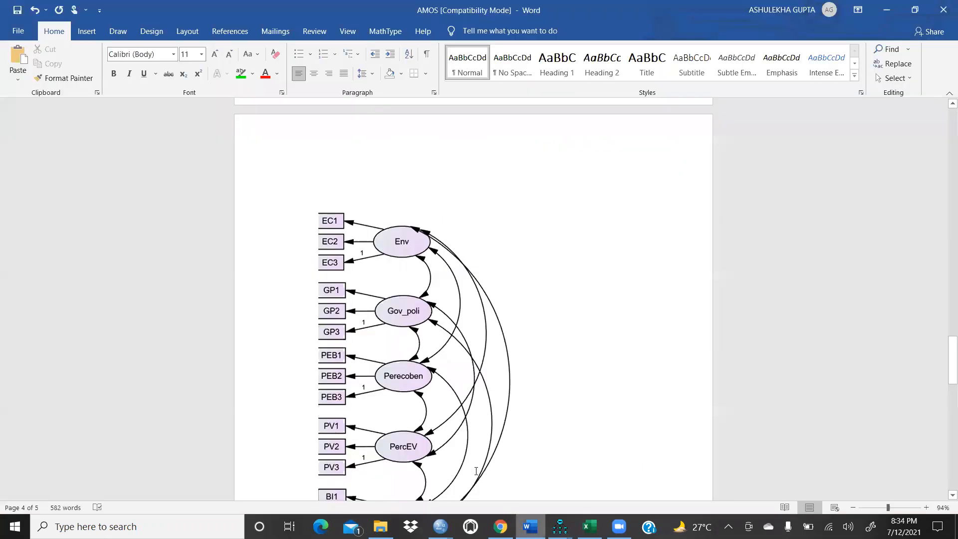
pyautogui.scroll(-10, 482, 264)
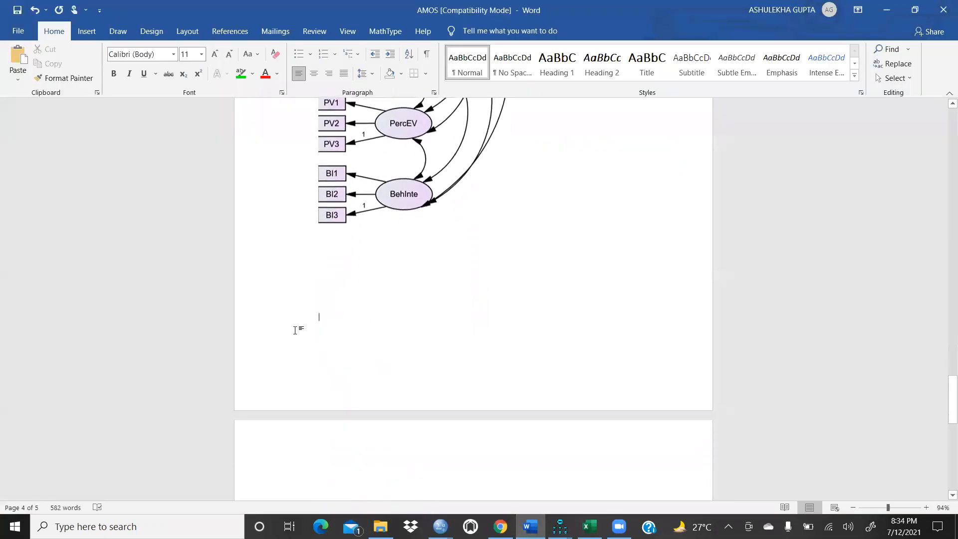
pyautogui.rightClick(321, 318)
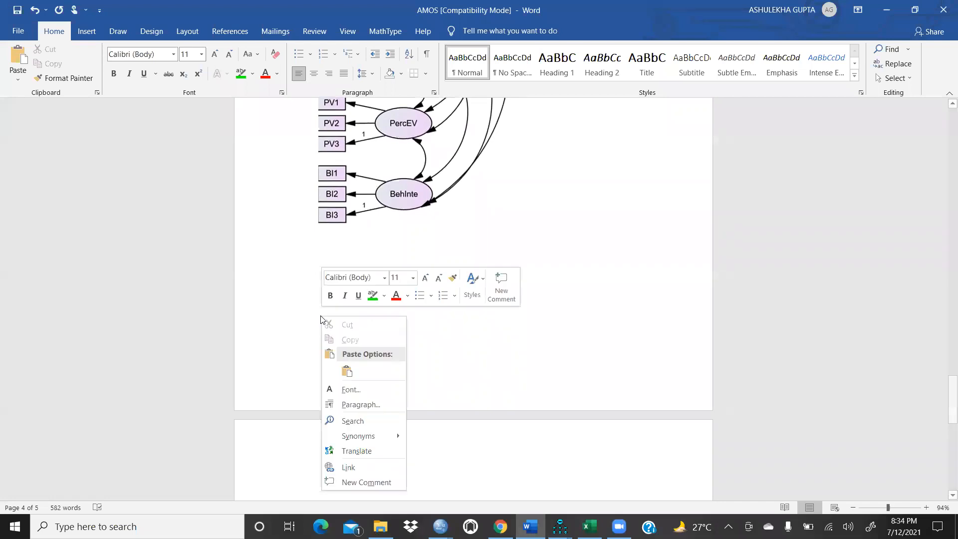
pyautogui.click(347, 372)
pyautogui.scroll(12, 550, 299)
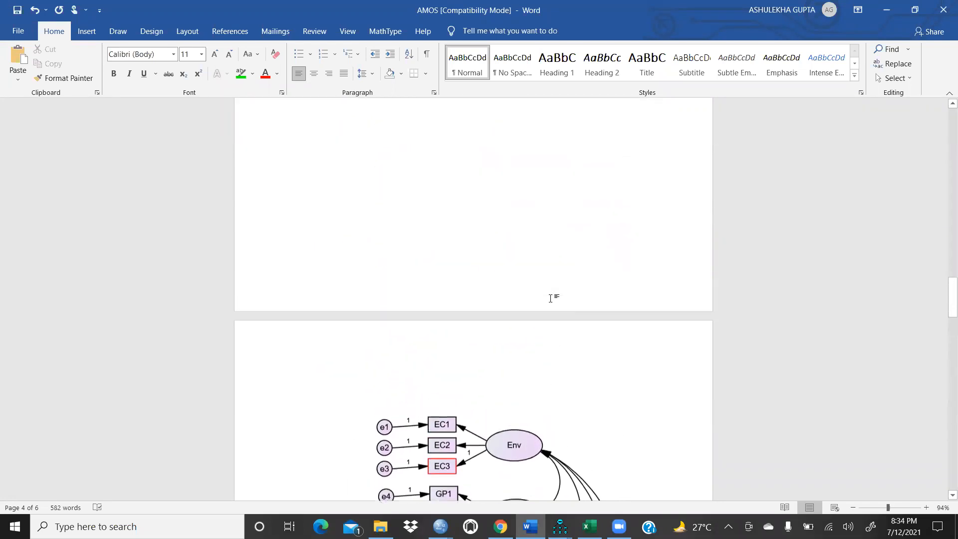
# Step: Scroll through the Word document to examine the pasted path diagrams
pyautogui.scroll(-10, 551, 298)
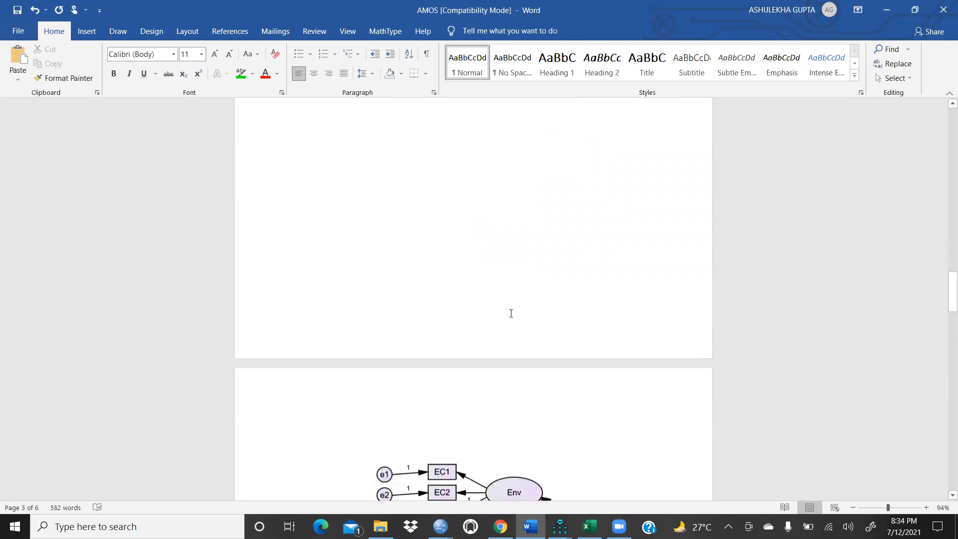
pyautogui.scroll(-7, 522, 300)
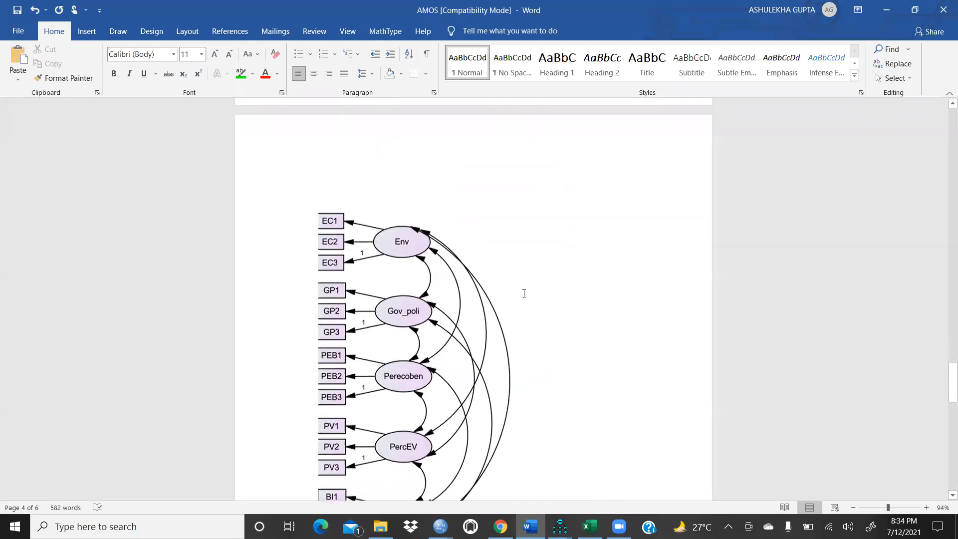
pyautogui.click(493, 317)
pyautogui.scroll(3, 489, 318)
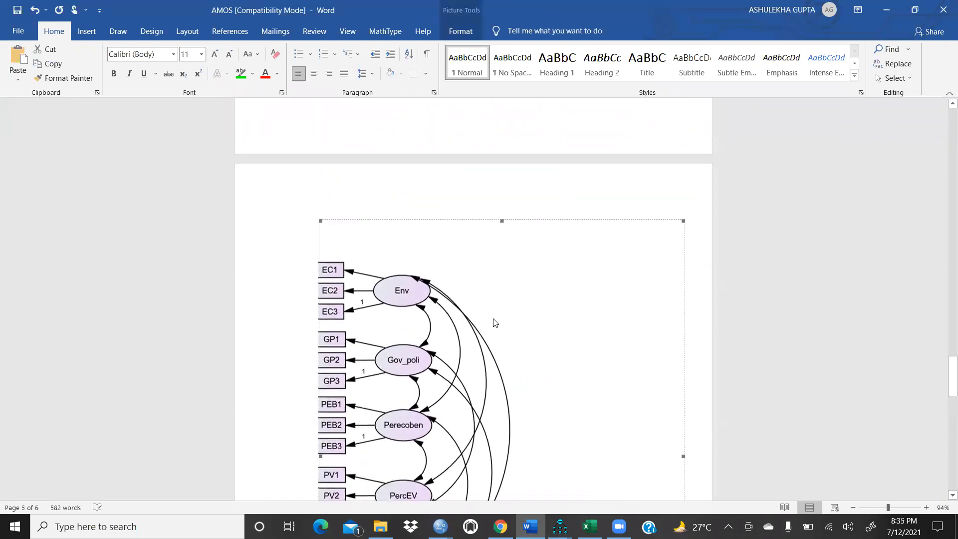
pyautogui.scroll(14, 430, 350)
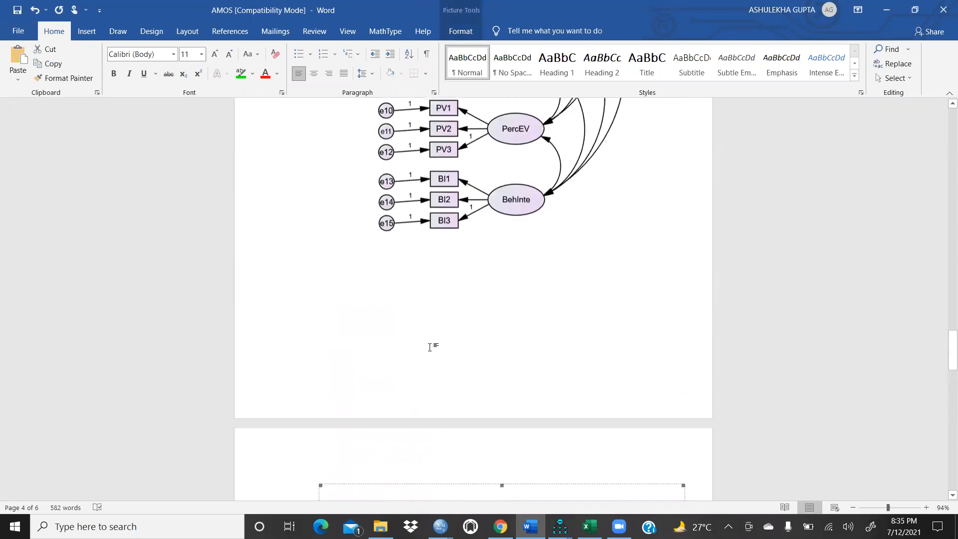
pyautogui.scroll(3, 503, 253)
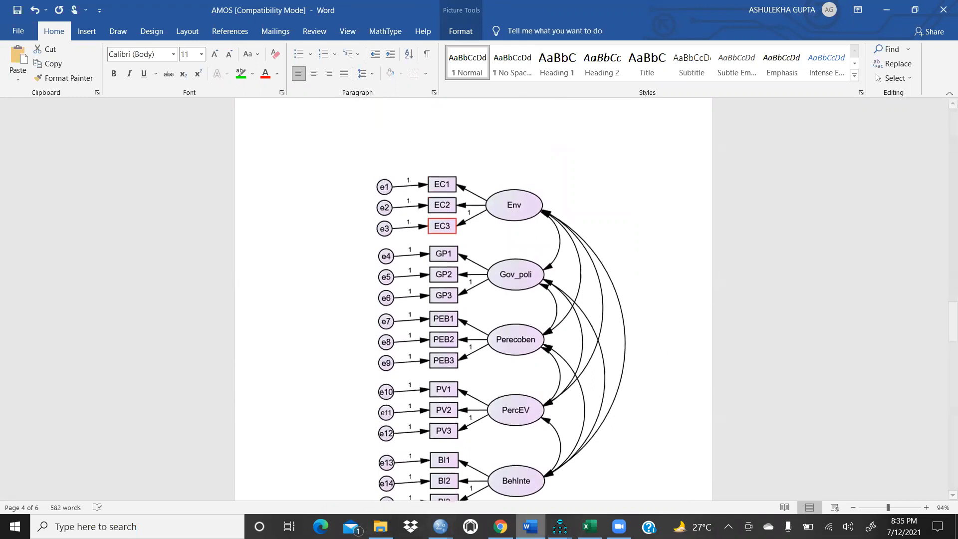
# Step: Return to AMOS and review the data file assigned to Group number 1, then close the Data Files dialog
pyautogui.moveTo(559, 526)
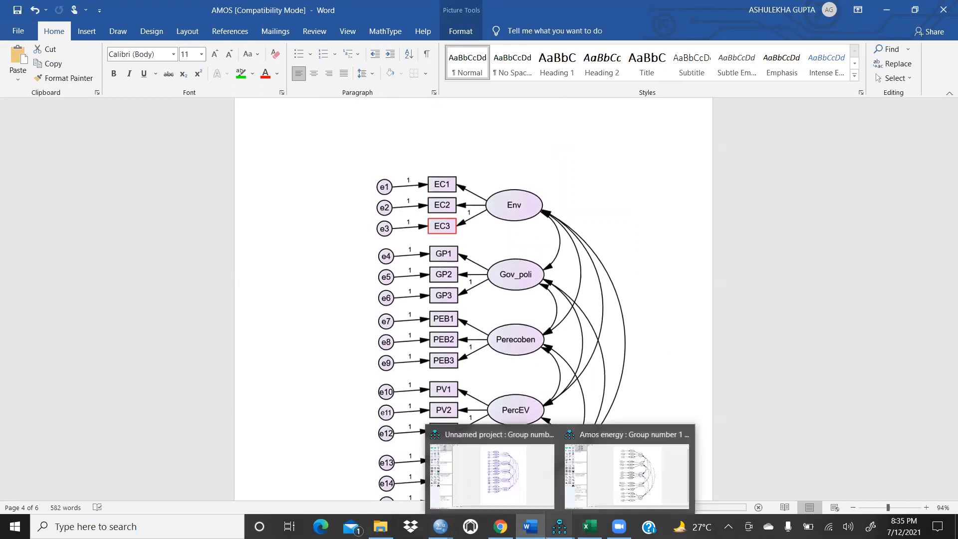
pyautogui.click(526, 495)
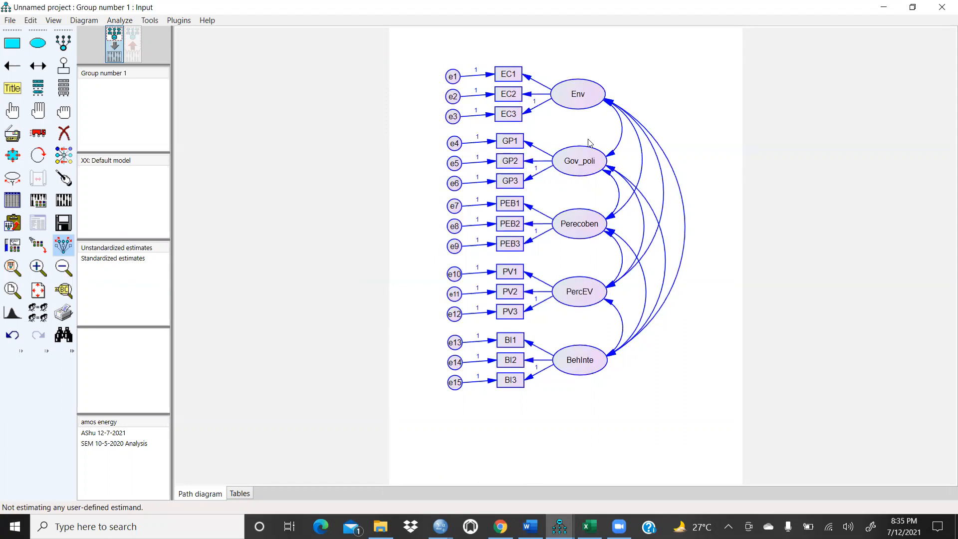
pyautogui.click(12, 200)
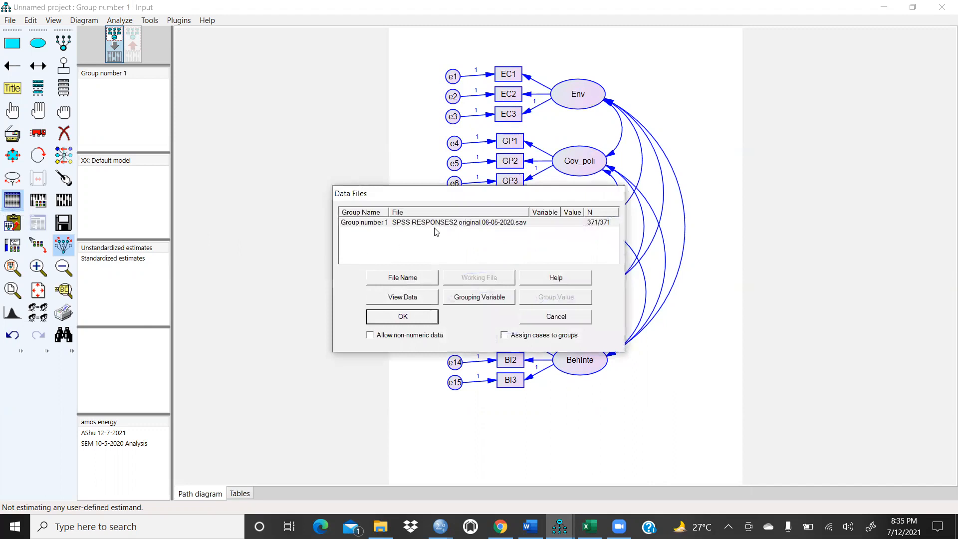
pyautogui.click(504, 225)
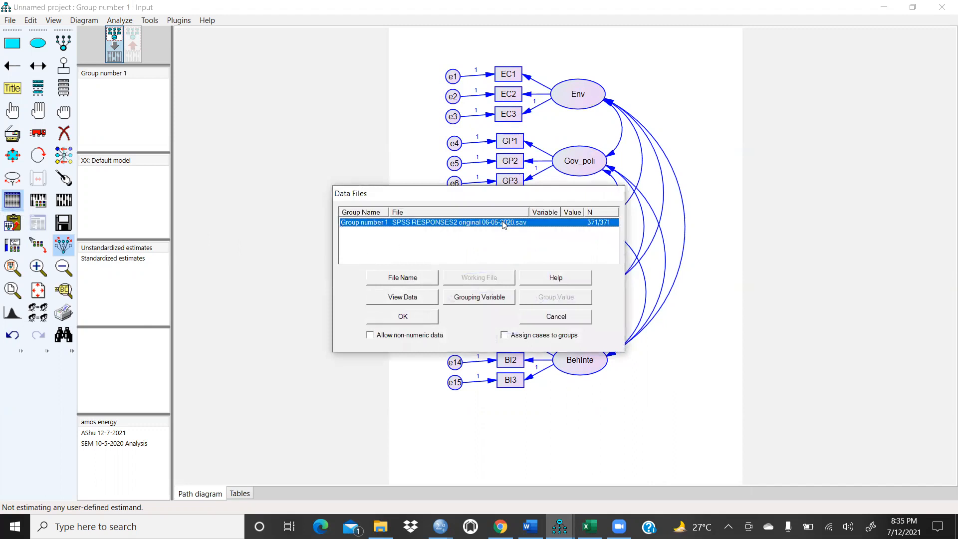
pyautogui.click(402, 317)
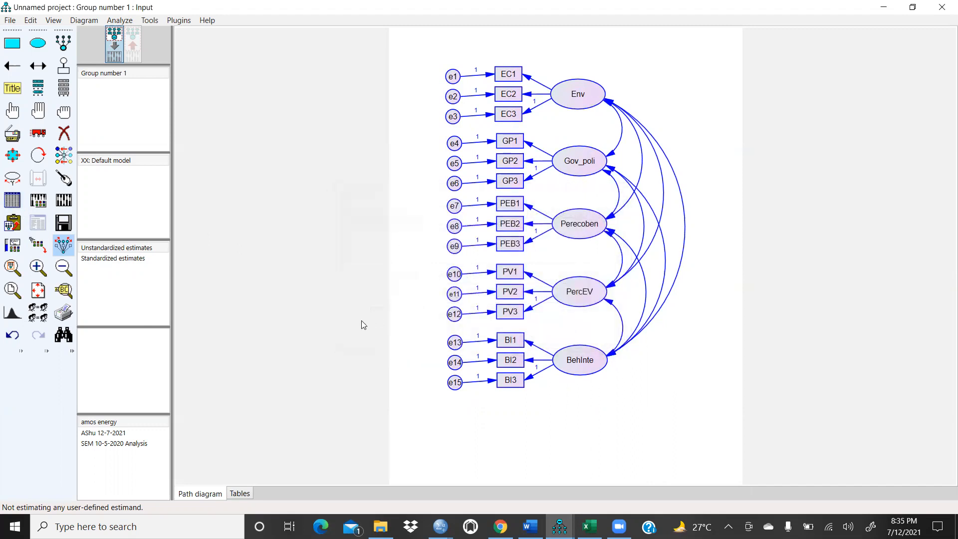
# Step: Open Analysis Properties and review the Output and Estimation settings without changing them
pyautogui.click(39, 201)
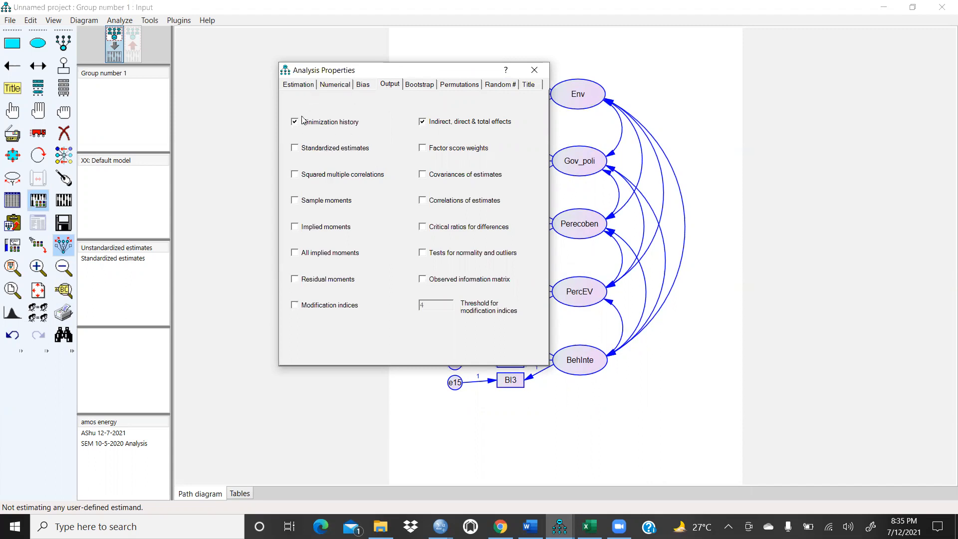
pyautogui.click(306, 85)
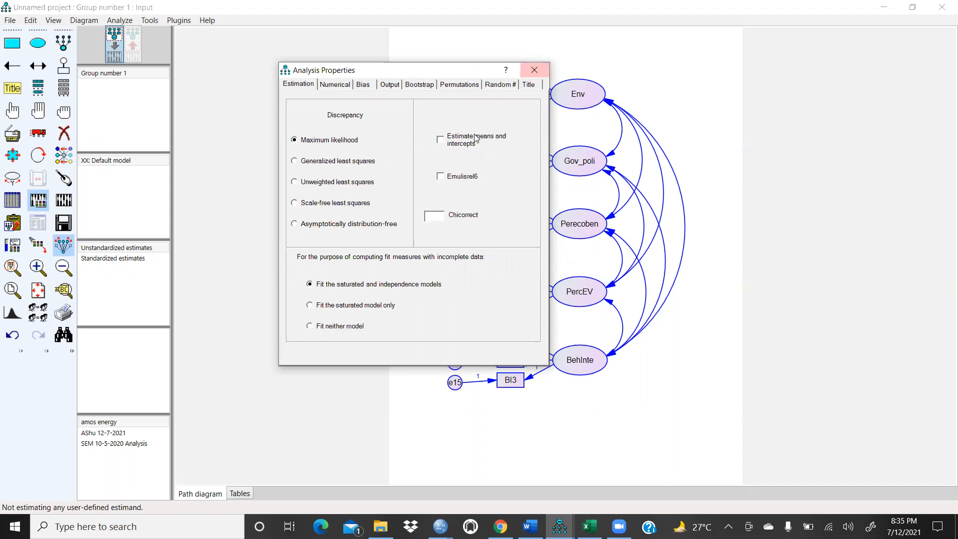
pyautogui.click(534, 70)
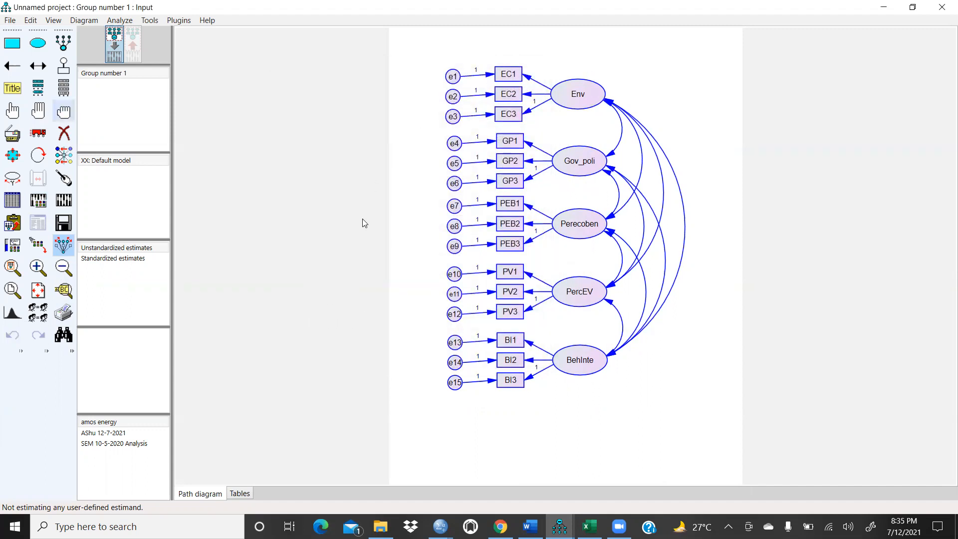
# Step: Run Calculate Estimates, saving the model as a new input file named with the author's surname and 12-7-2021
pyautogui.click(63, 200)
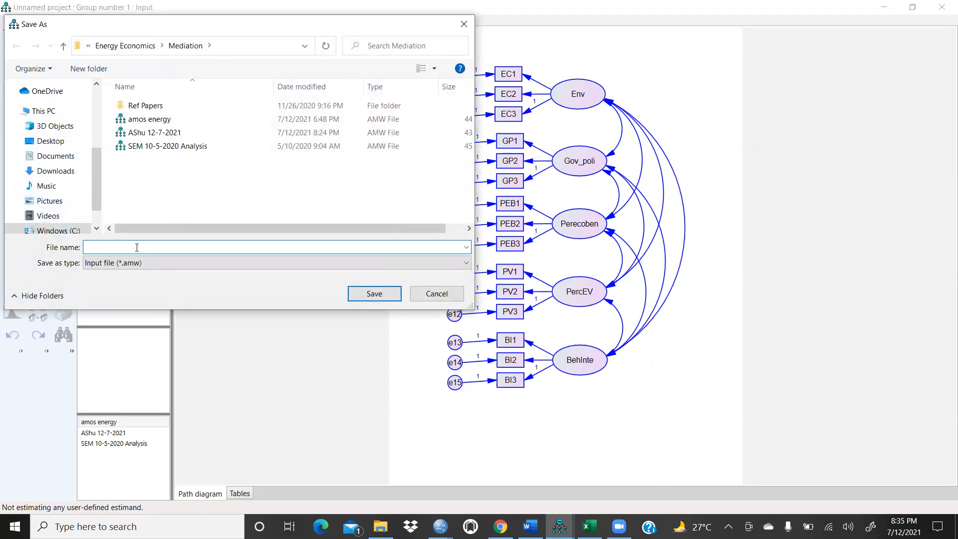
pyautogui.write('Ashu')
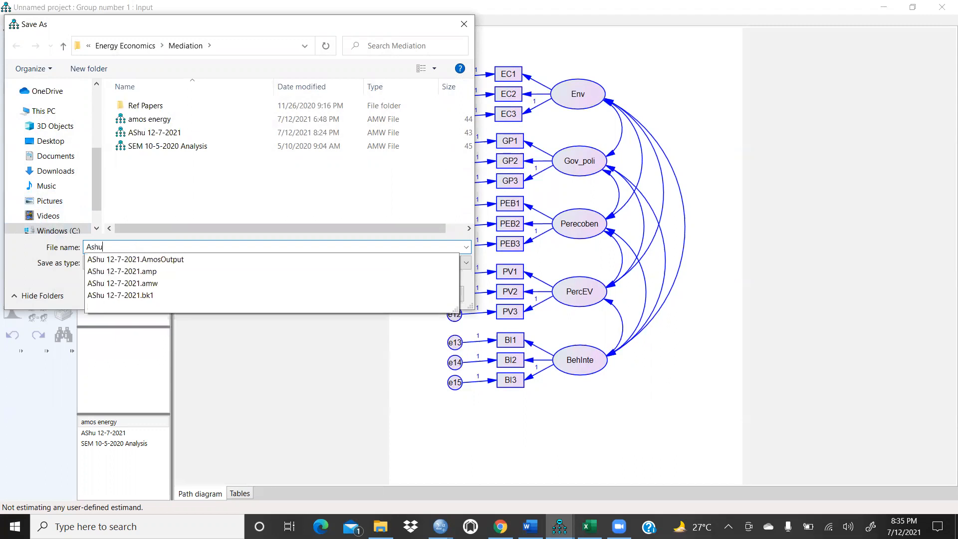
pyautogui.press('BackSpace')
pyautogui.press('BackSpace')
pyautogui.press('BackSpace')
pyautogui.press('BackSpace')
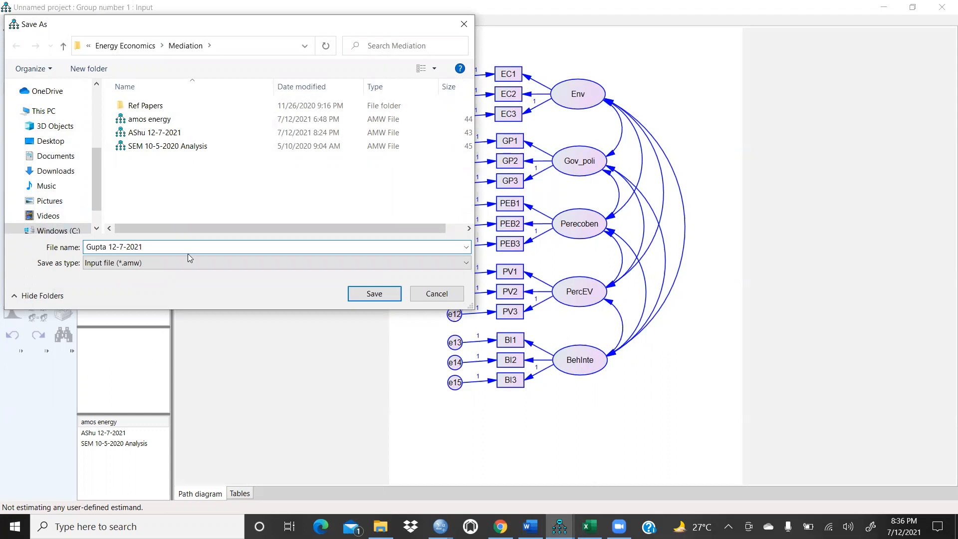
pyautogui.click(375, 294)
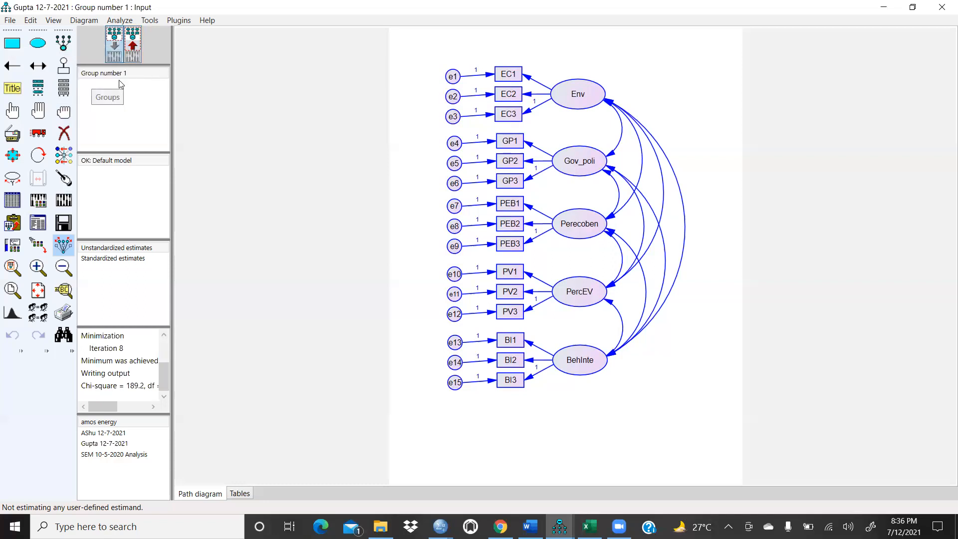
# Step: Display the output path diagram with unstandardized estimates and copy it to the clipboard
pyautogui.click(133, 46)
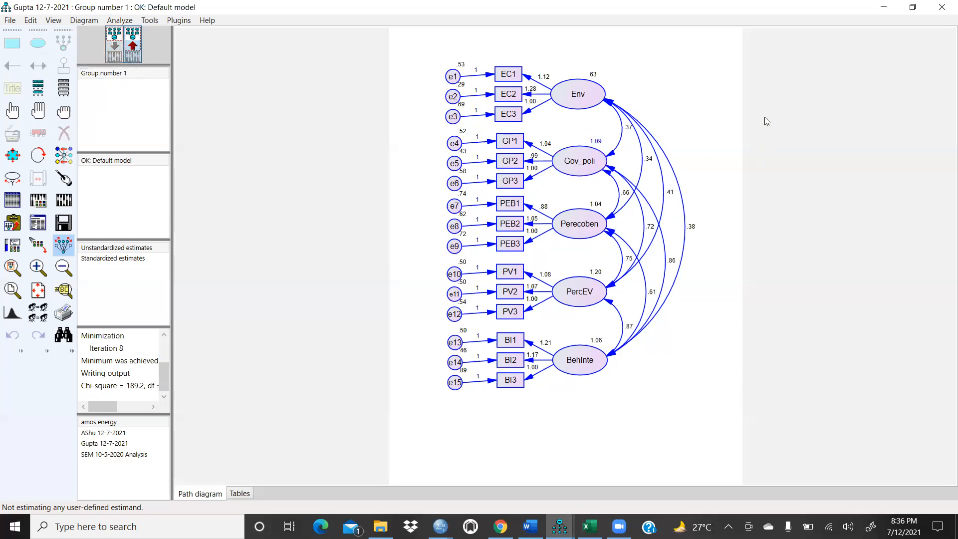
pyautogui.scroll(2, 690, 170)
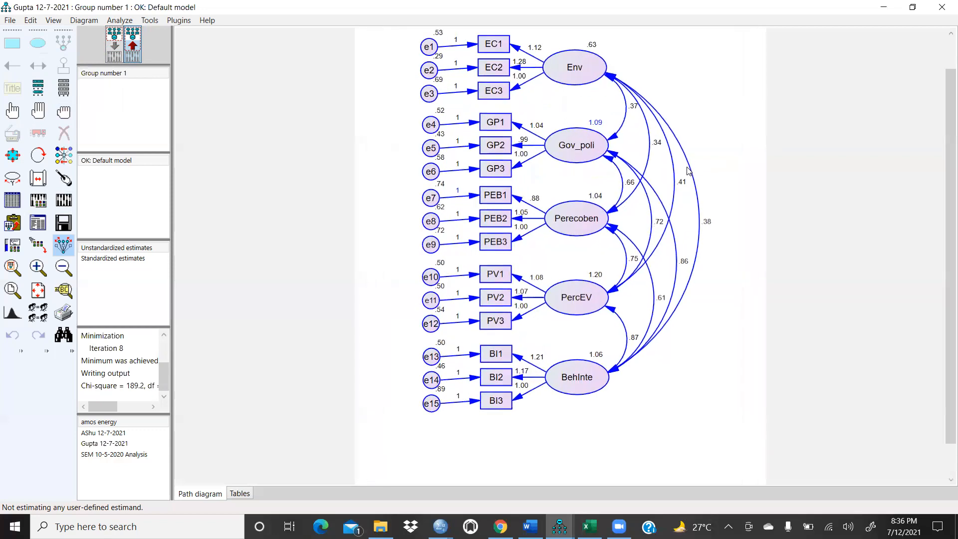
pyautogui.scroll(1, 688, 170)
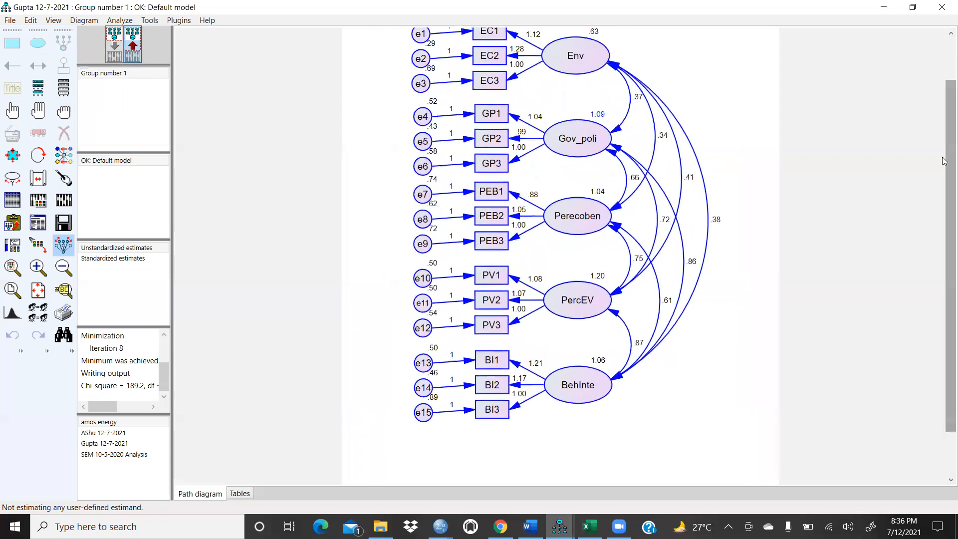
pyautogui.scroll(2, 944, 161)
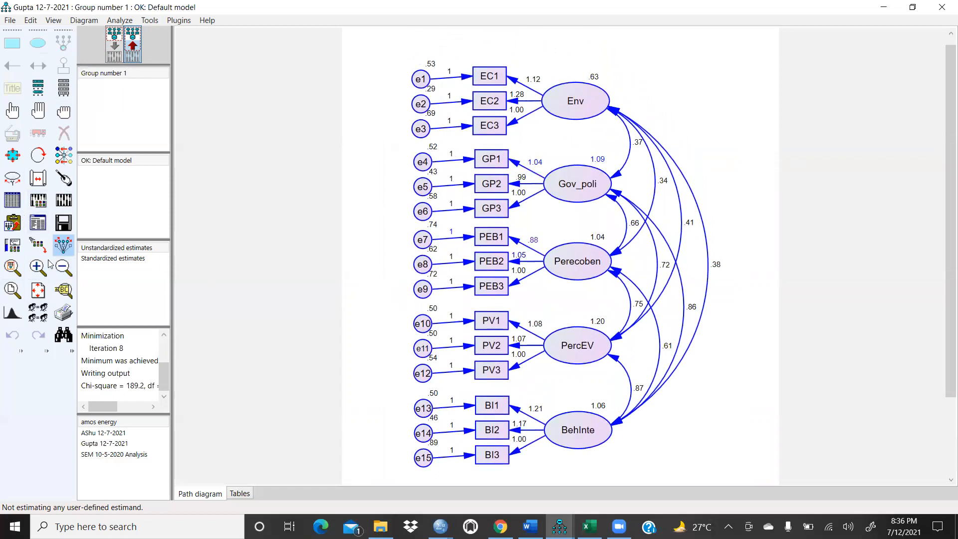
pyautogui.click(15, 228)
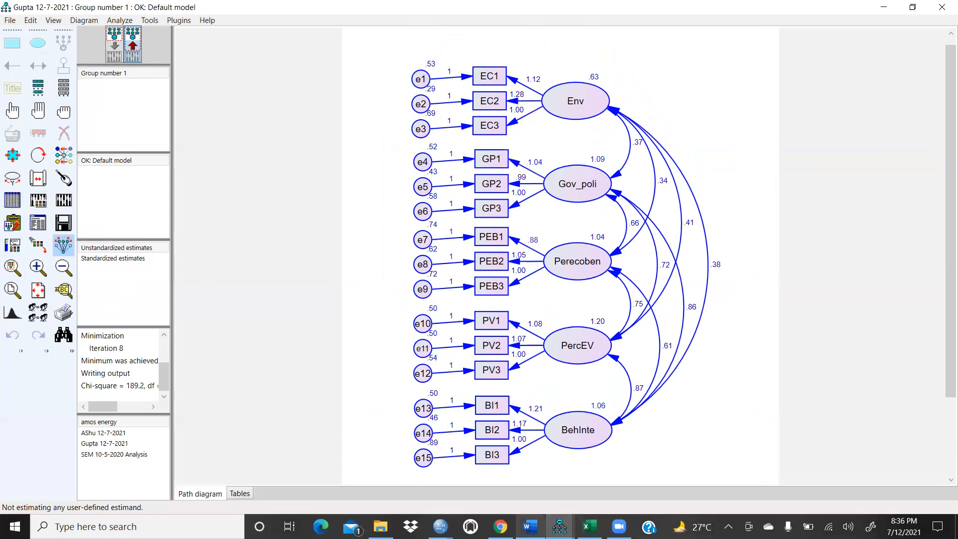
# Step: Switch to Word, paste an image onto the last page, and delete that wrongly pasted picture
pyautogui.click(530, 526)
pyautogui.scroll(-12, 495, 371)
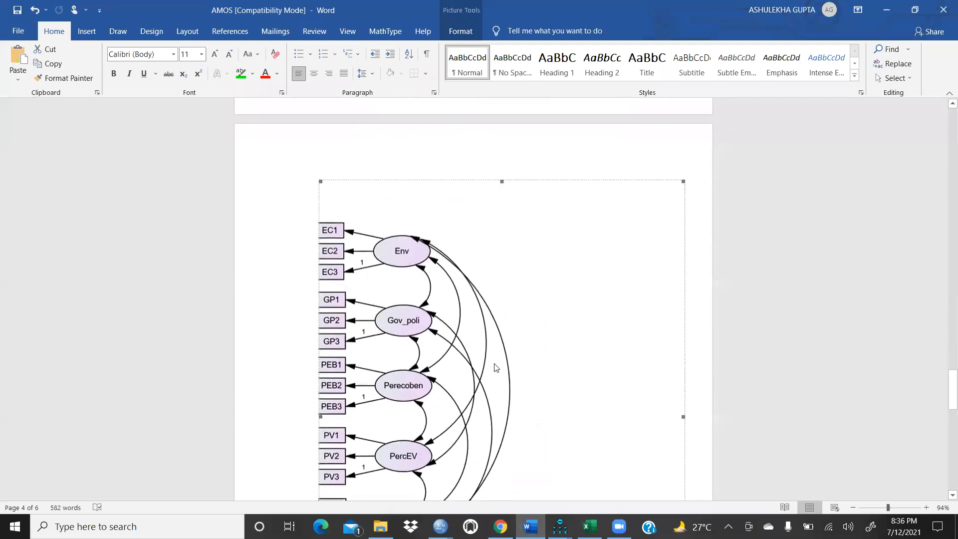
pyautogui.scroll(-5, 495, 367)
pyautogui.scroll(6, 489, 333)
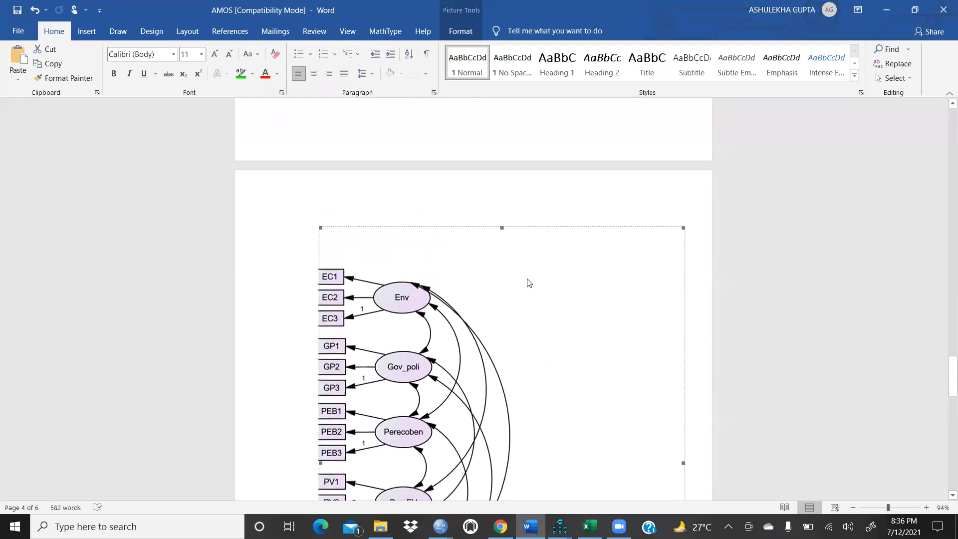
pyautogui.hotkey('ctrl', 'v')
pyautogui.scroll(-8, 524, 274)
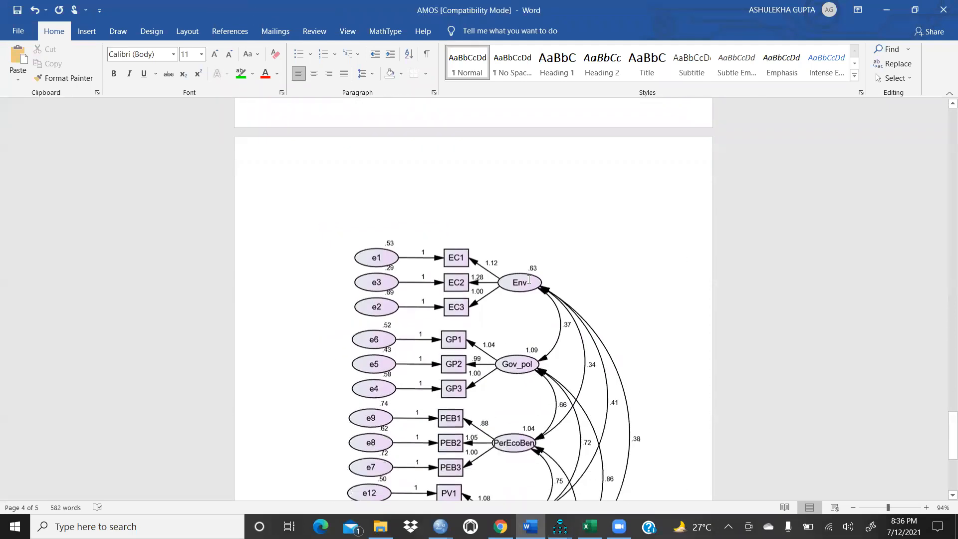
pyautogui.scroll(-1, 522, 269)
pyautogui.scroll(12, 522, 269)
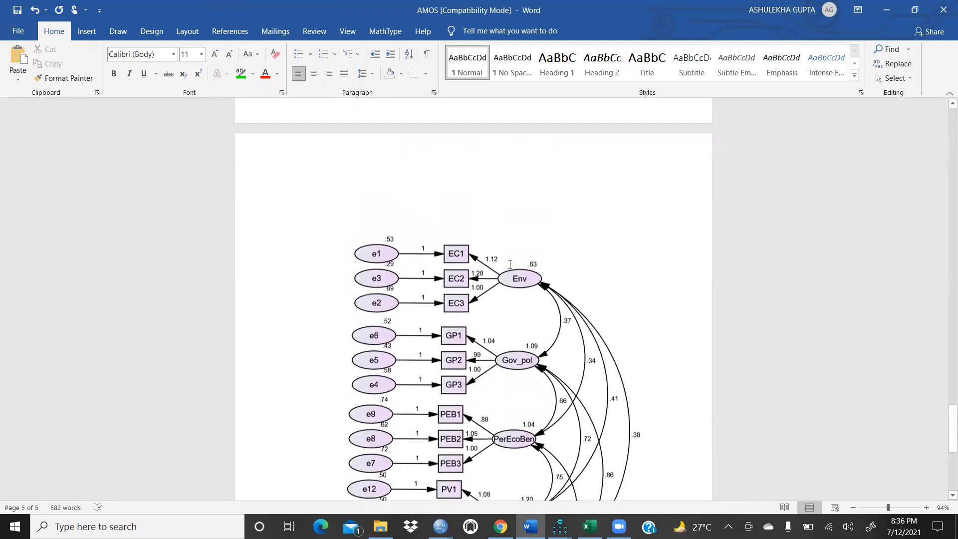
pyautogui.scroll(-10, 504, 262)
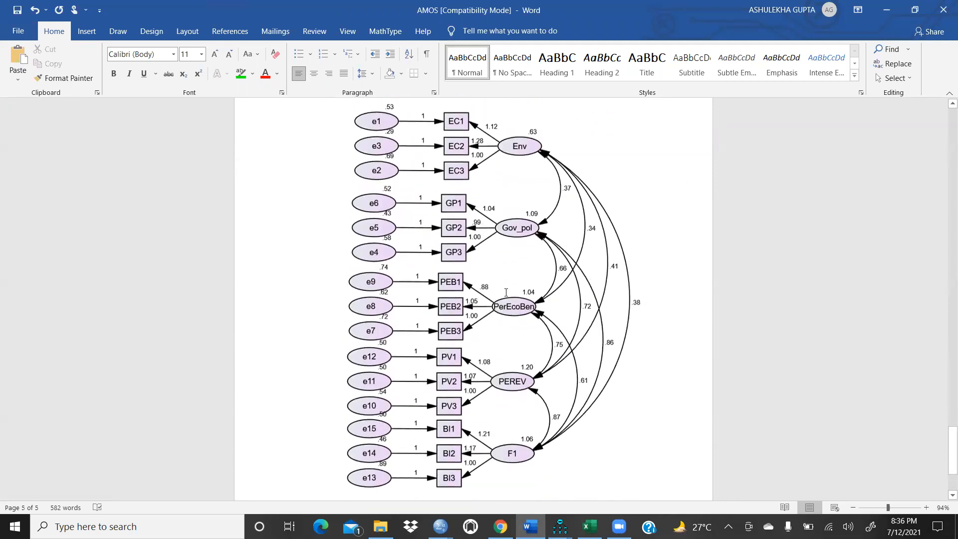
pyautogui.click(499, 263)
pyautogui.press('Delete')
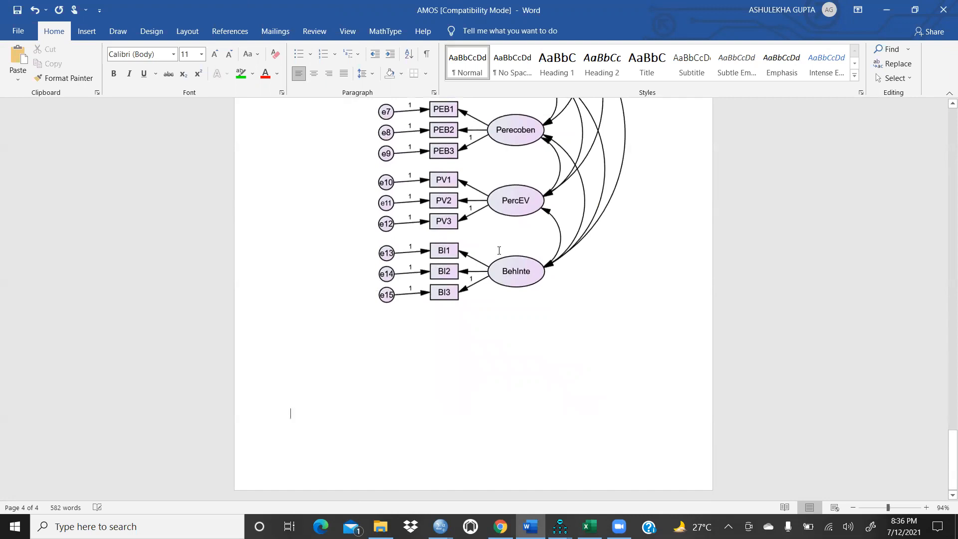
# Step: Paste the estimated path diagram at the end of the Word document
pyautogui.rightClick(300, 412)
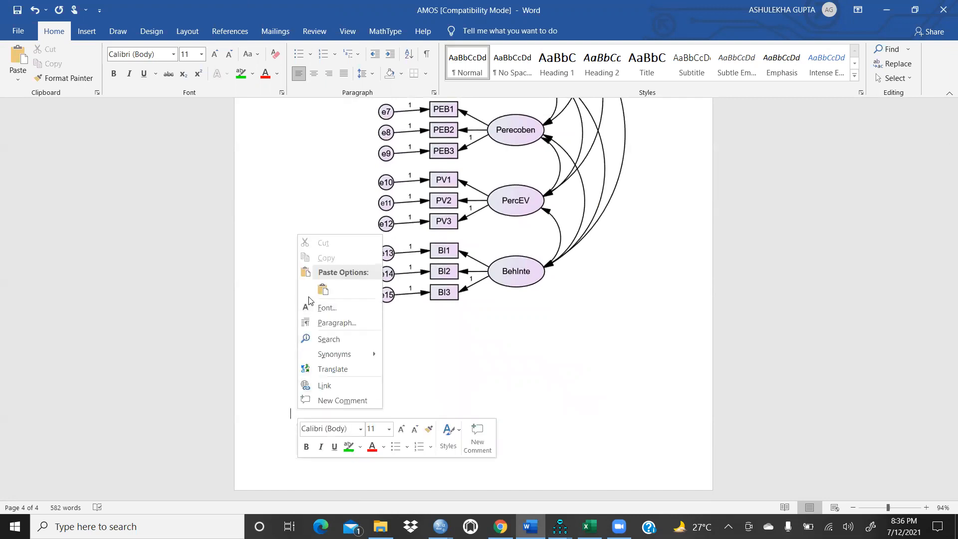
pyautogui.press('Escape')
pyautogui.hotkey('ctrl', 'v')
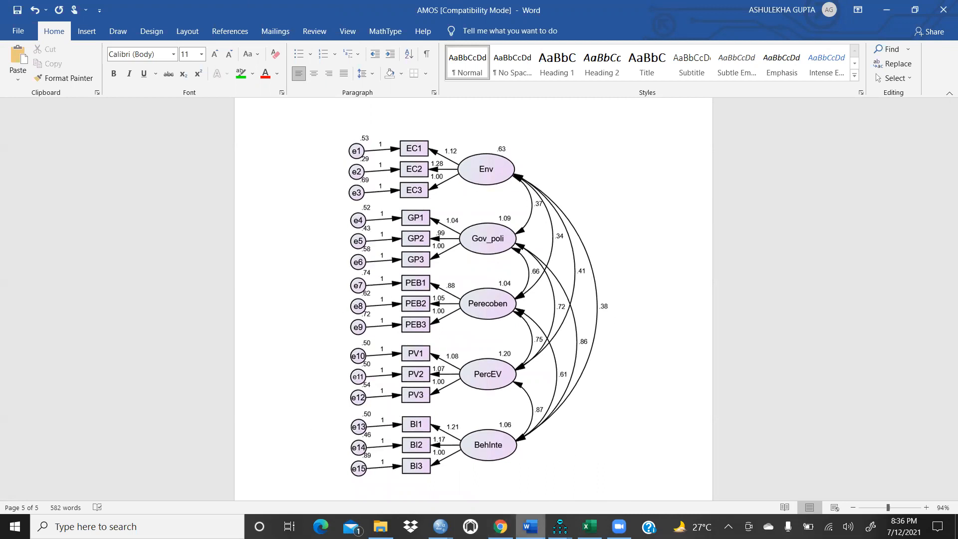
# Step: Return to AMOS and switch back to the input path diagram view
pyautogui.moveTo(560, 526)
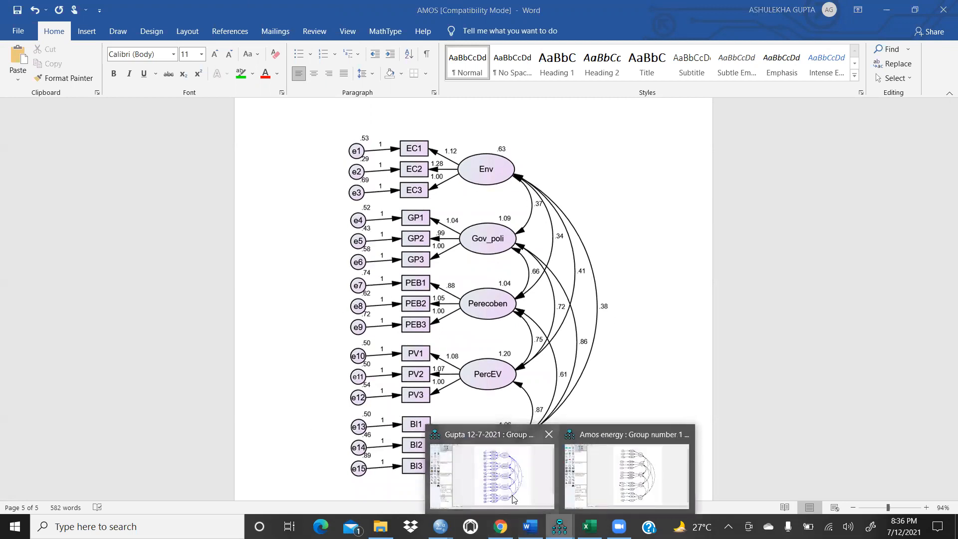
pyautogui.click(499, 482)
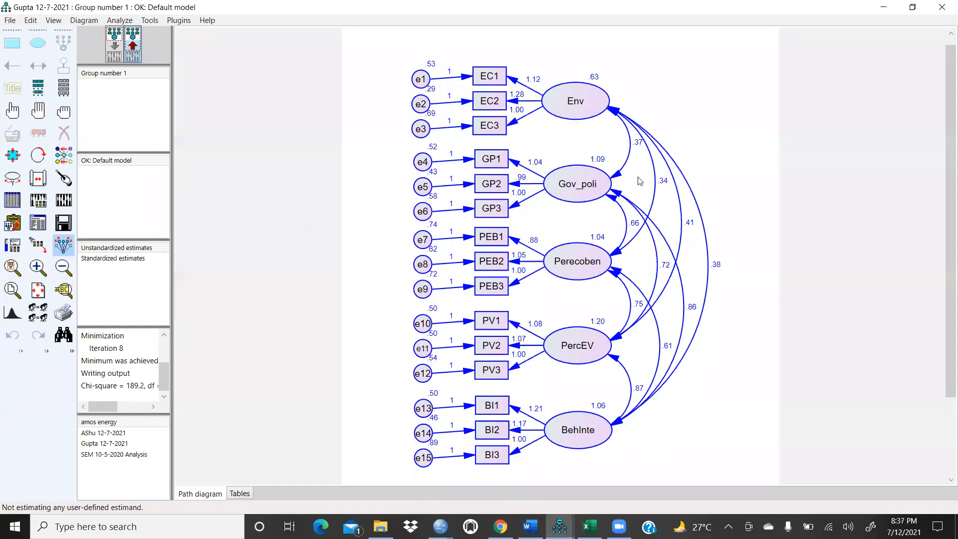
pyautogui.click(114, 49)
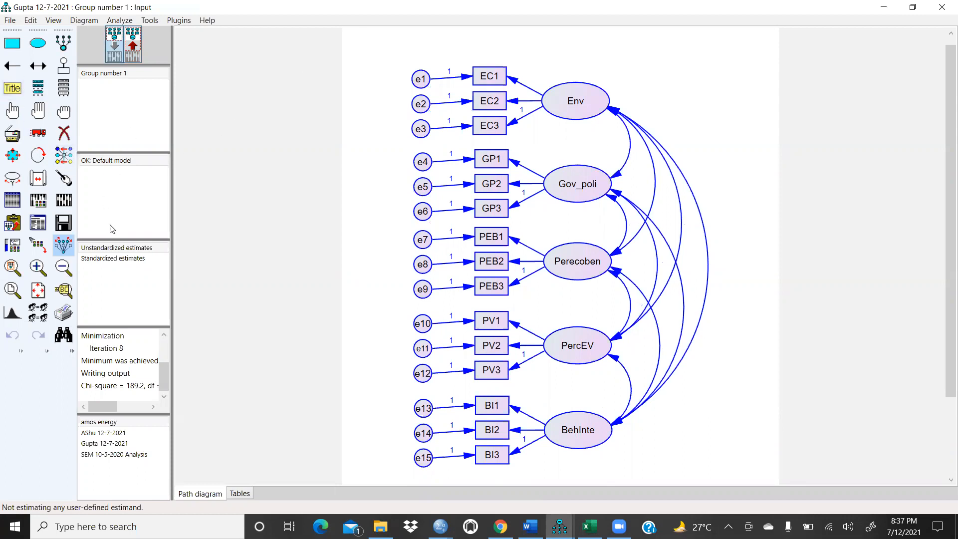
# Step: Open Drag Properties, toggle the Height option, and close the dialog
pyautogui.click(38, 245)
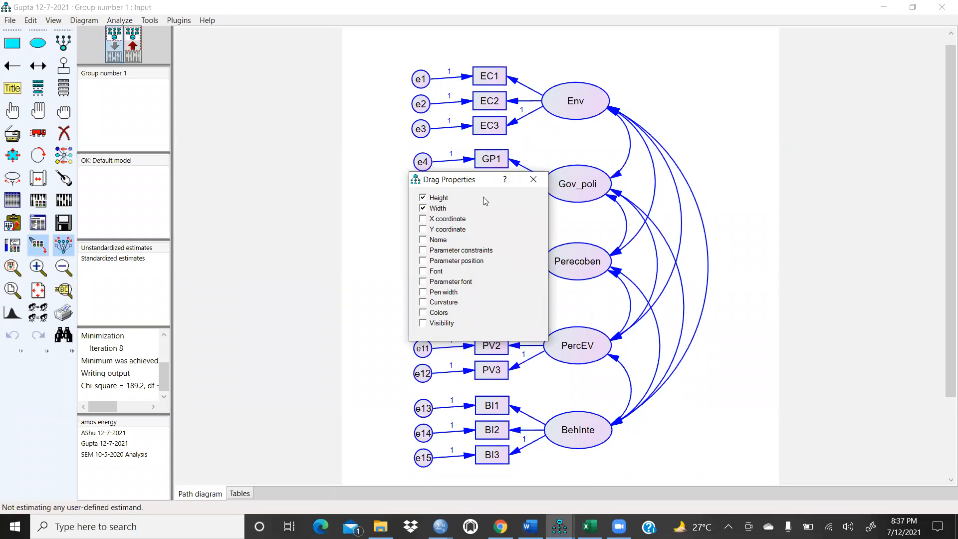
pyautogui.click(423, 199)
pyautogui.click(533, 179)
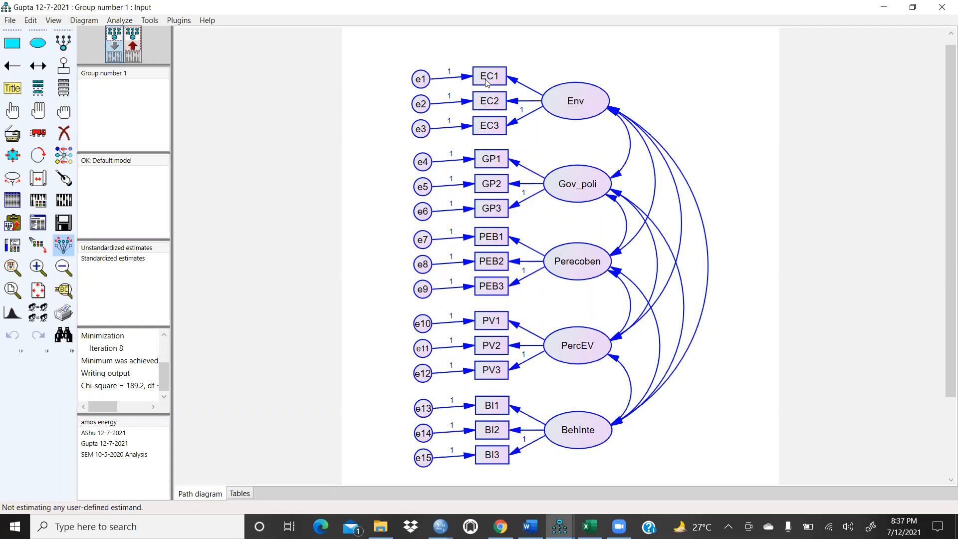
# Step: Use Drag Properties to copy EC1's height and width onto the e1 error variable, then close the dialog
pyautogui.click(39, 113)
pyautogui.click(64, 110)
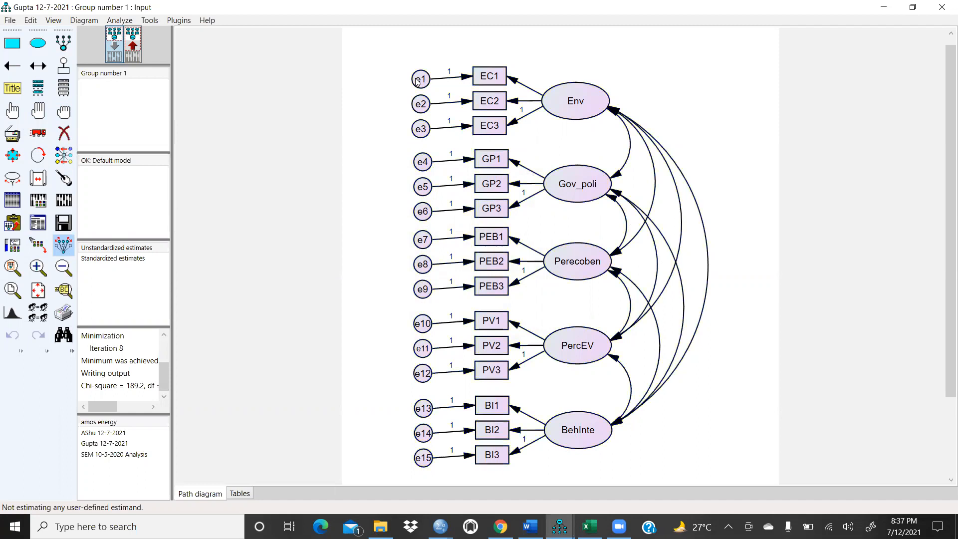
pyautogui.click(38, 245)
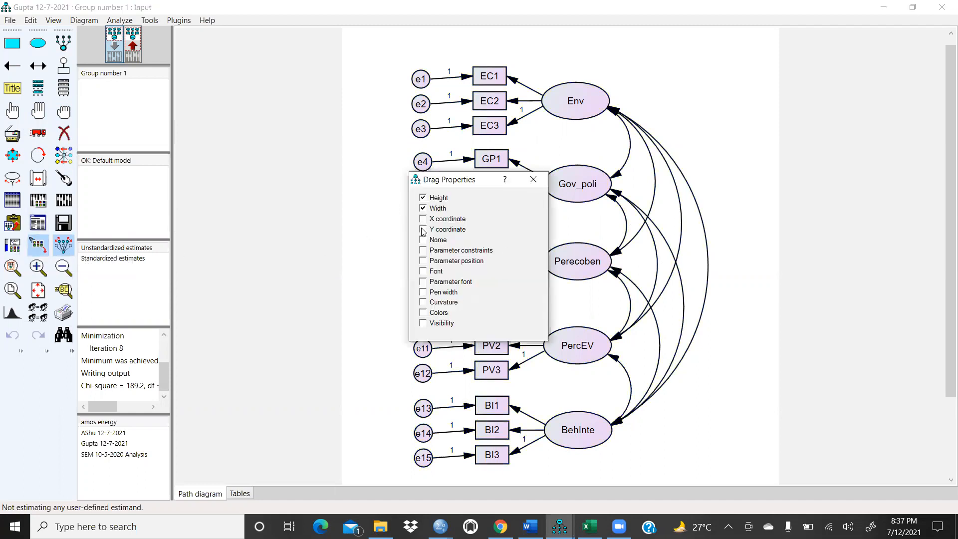
pyautogui.click(491, 78)
pyautogui.moveTo(490, 78); pyautogui.dragTo(419, 79)
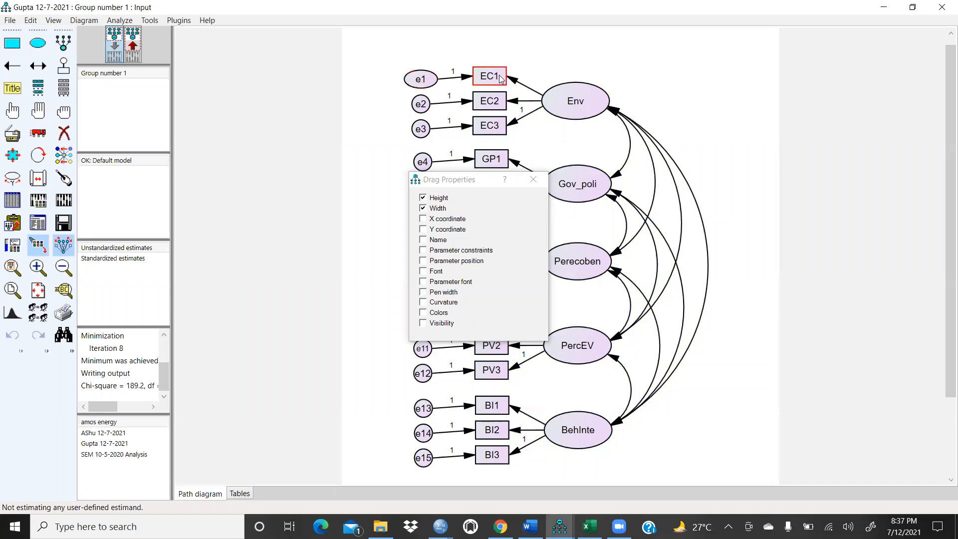
pyautogui.click(533, 179)
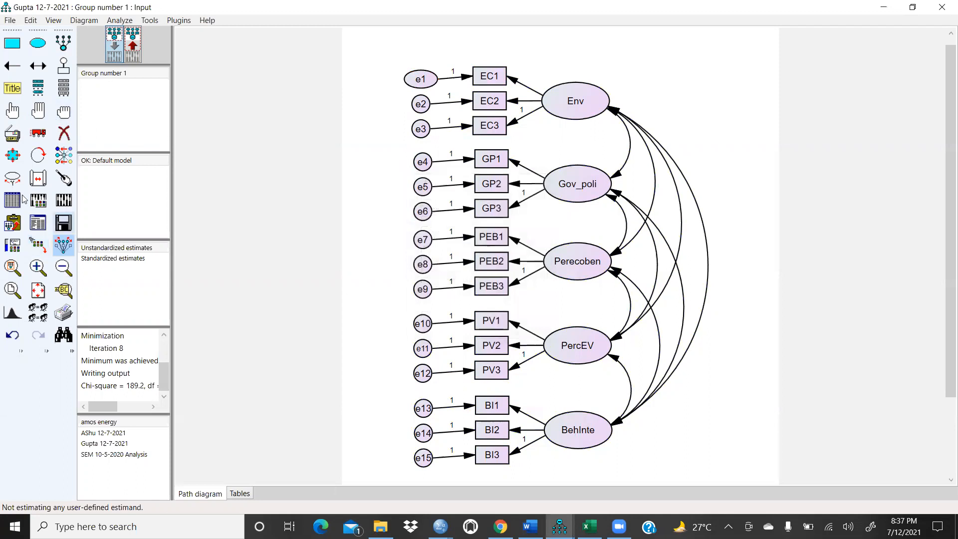
# Step: Select all objects and drag EC2's height and width onto them so every variable takes that size
pyautogui.click(42, 111)
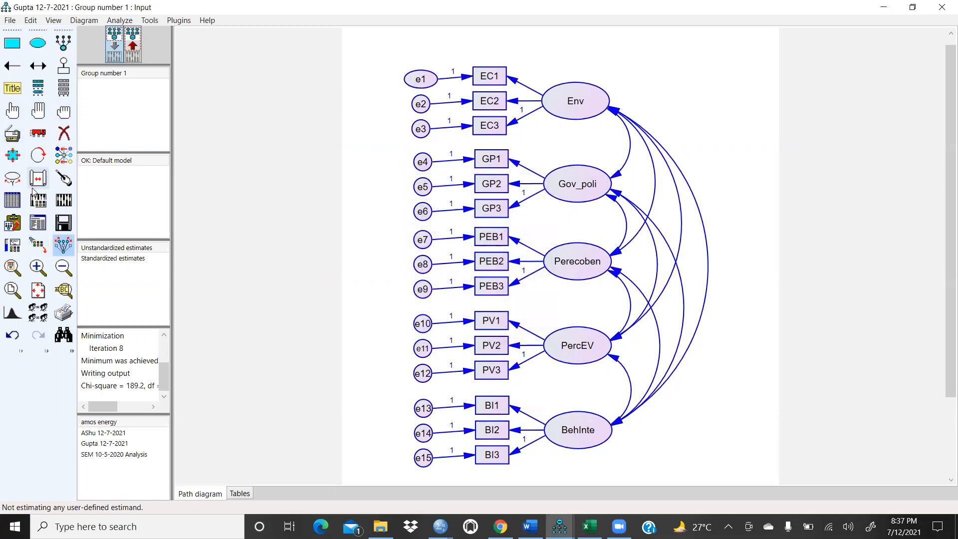
pyautogui.click(37, 243)
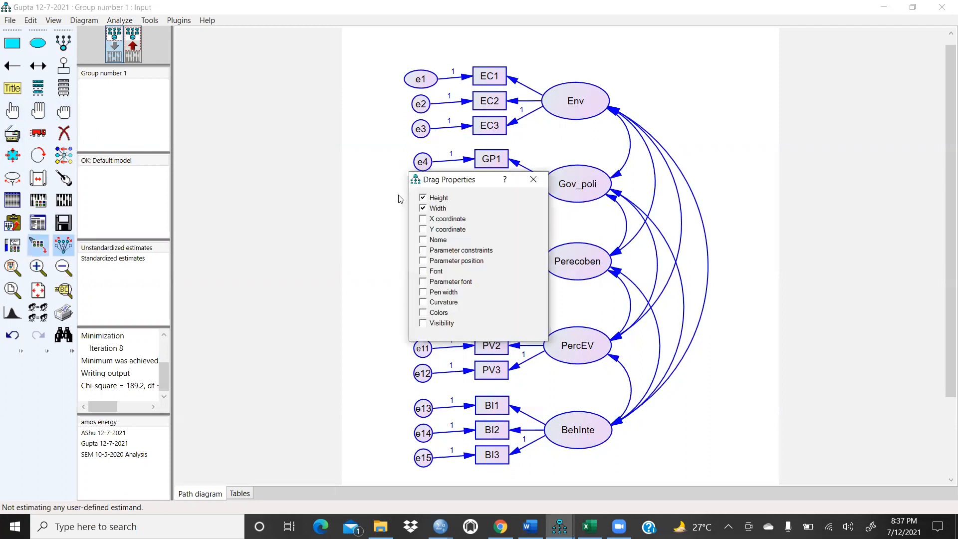
pyautogui.moveTo(491, 100); pyautogui.dragTo(421, 103)
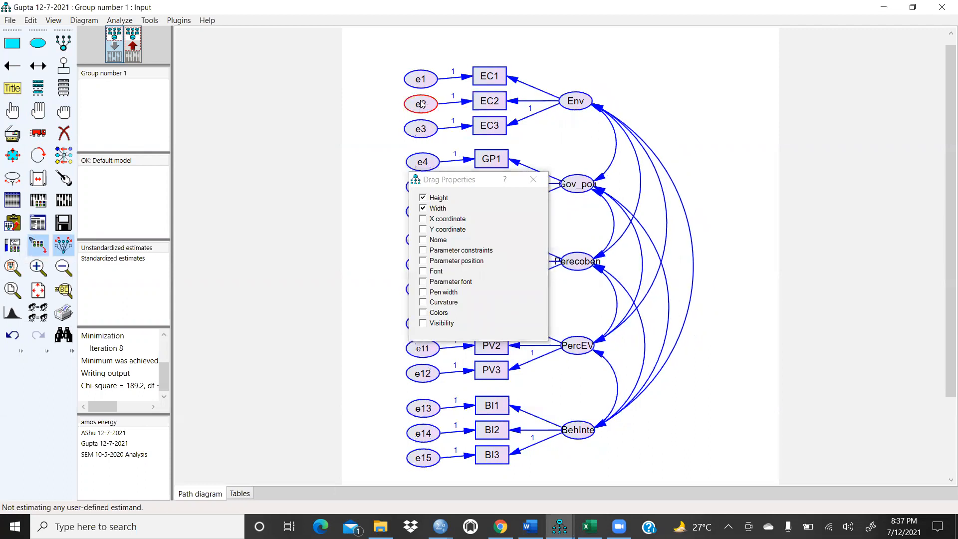
pyautogui.click(531, 181)
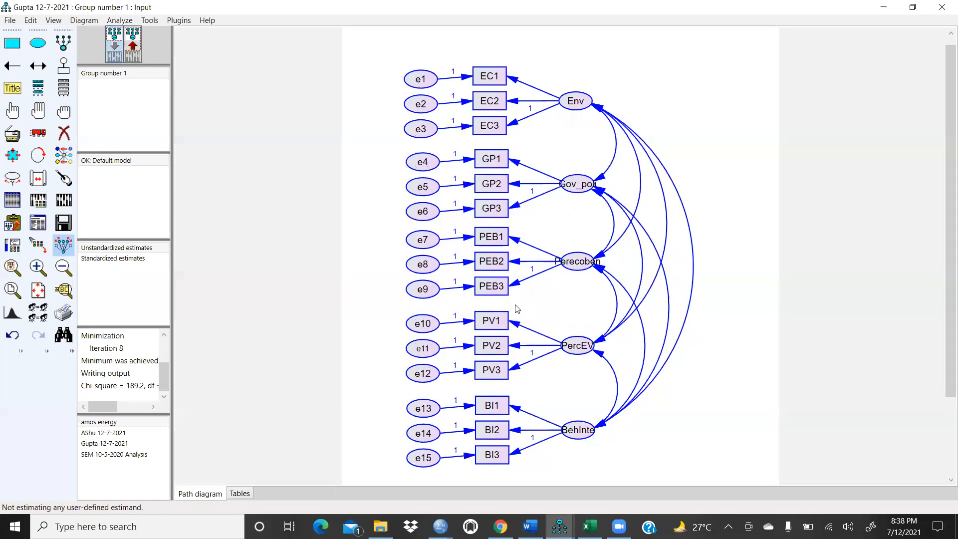
# Step: Touch up the Perecoben, Gov_poli, Env, PercEV and BehInte latent variables to tidy their arrows
pyautogui.click(63, 179)
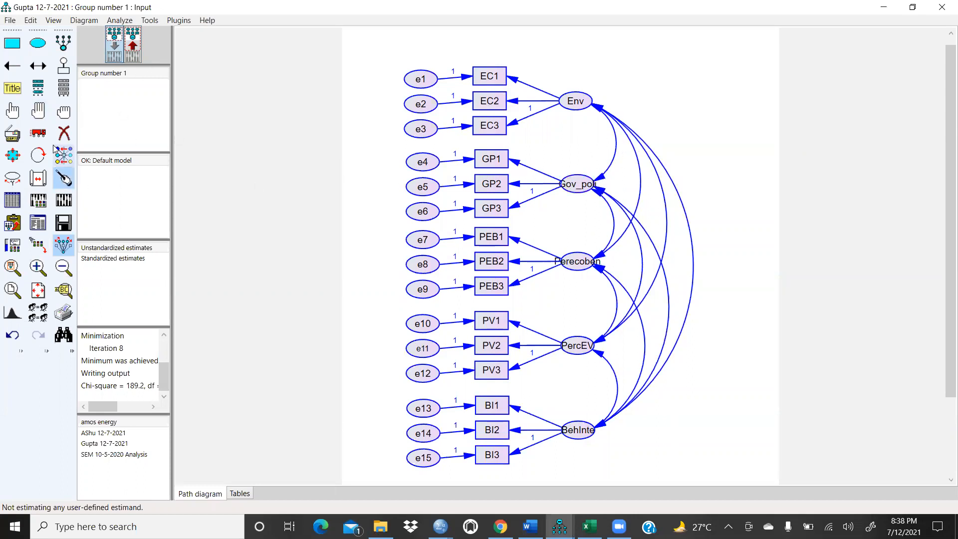
pyautogui.click(66, 112)
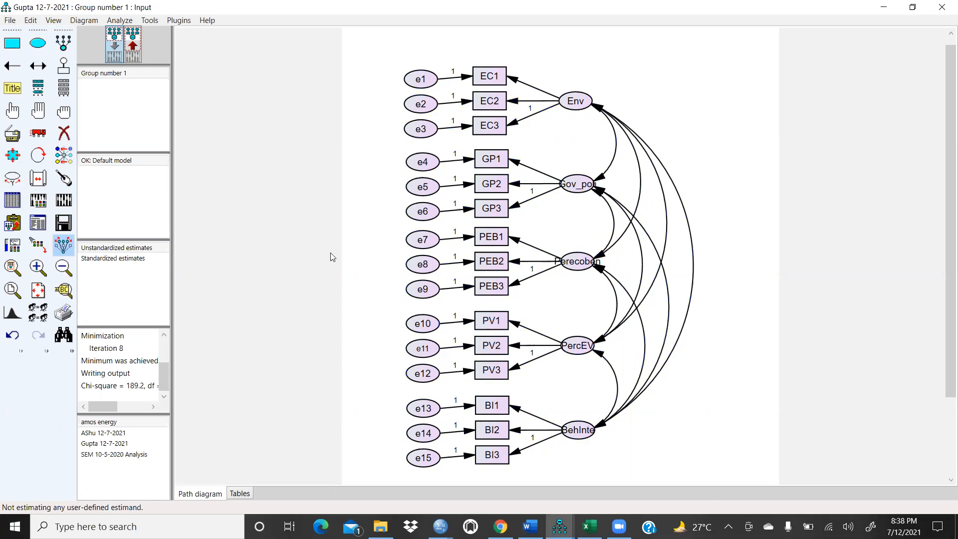
pyautogui.click(64, 178)
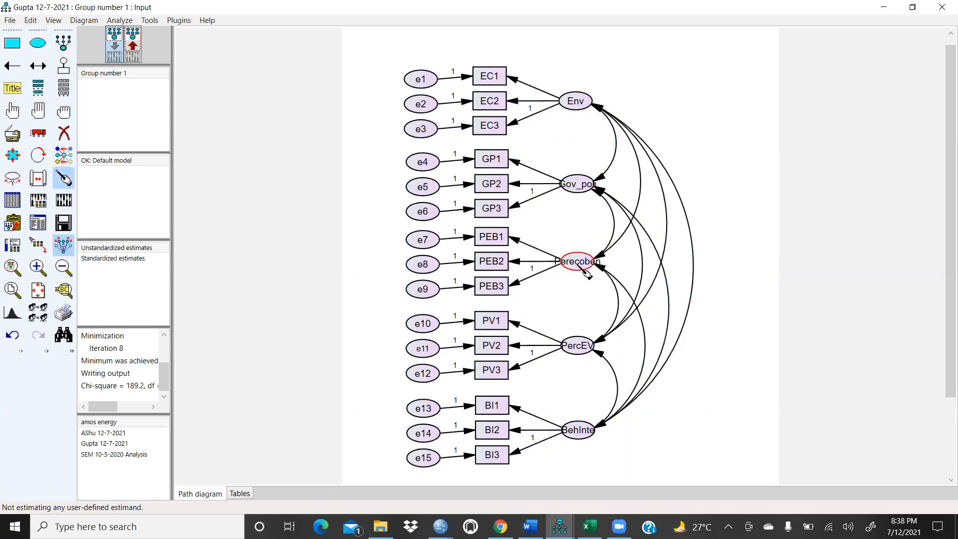
pyautogui.click(574, 183)
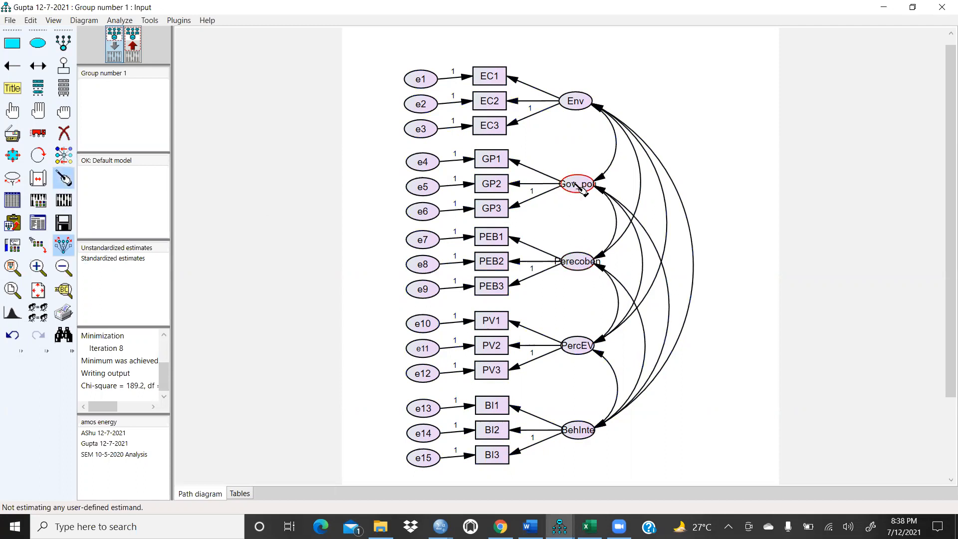
pyautogui.click(586, 106)
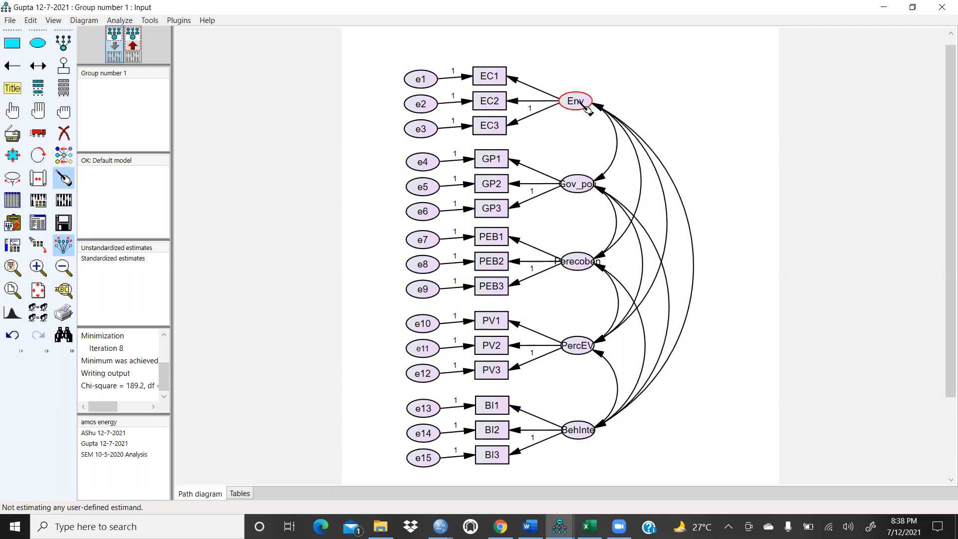
pyautogui.click(585, 350)
pyautogui.click(590, 430)
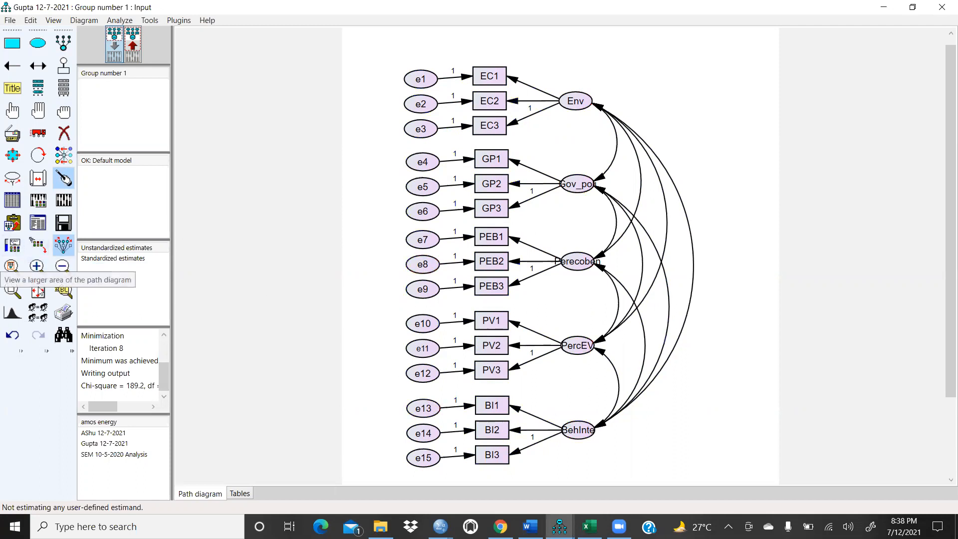
# Step: Switch to the estimates view and inspect the estimated path diagram with the loupe
pyautogui.click(63, 290)
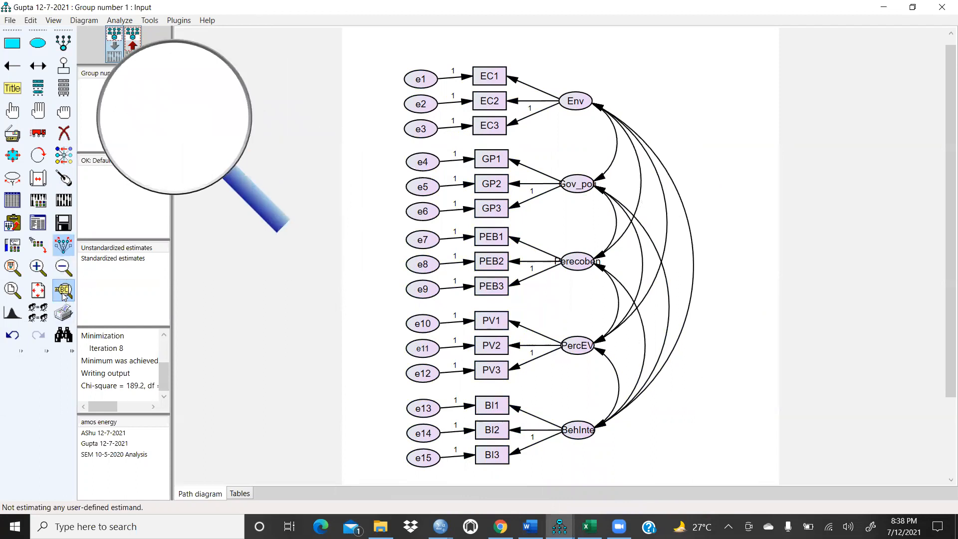
pyautogui.click(139, 44)
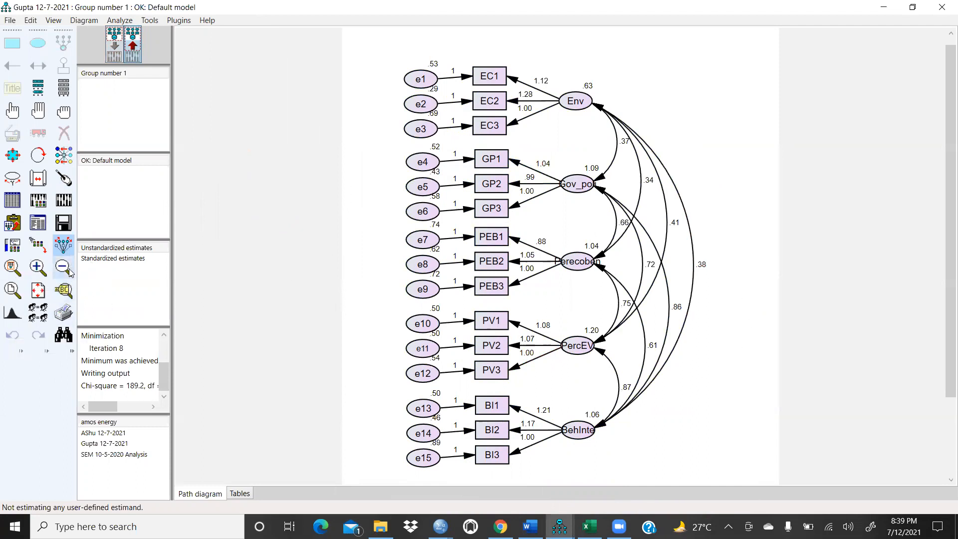
pyautogui.click(63, 289)
pyautogui.moveTo(245, 298); pyautogui.dragTo(84, 284)
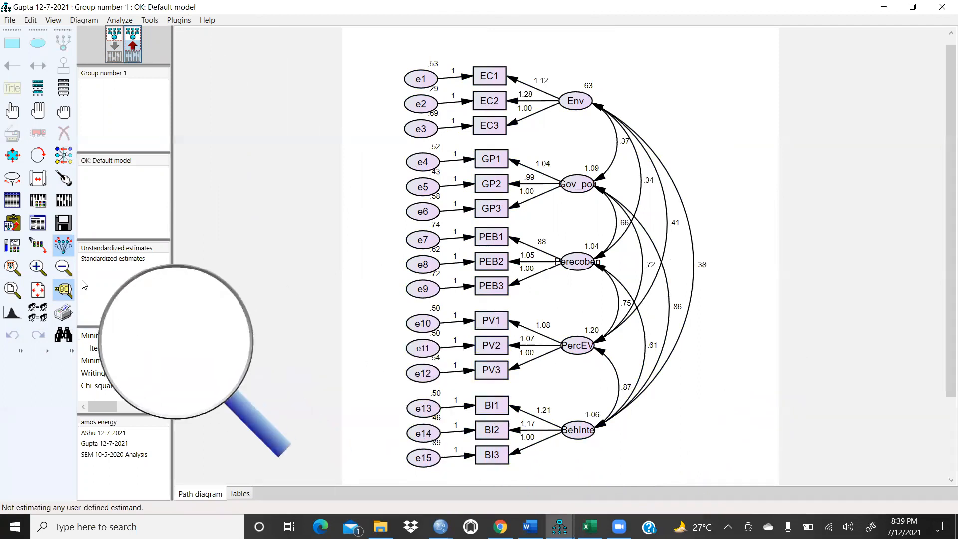
pyautogui.click(60, 292)
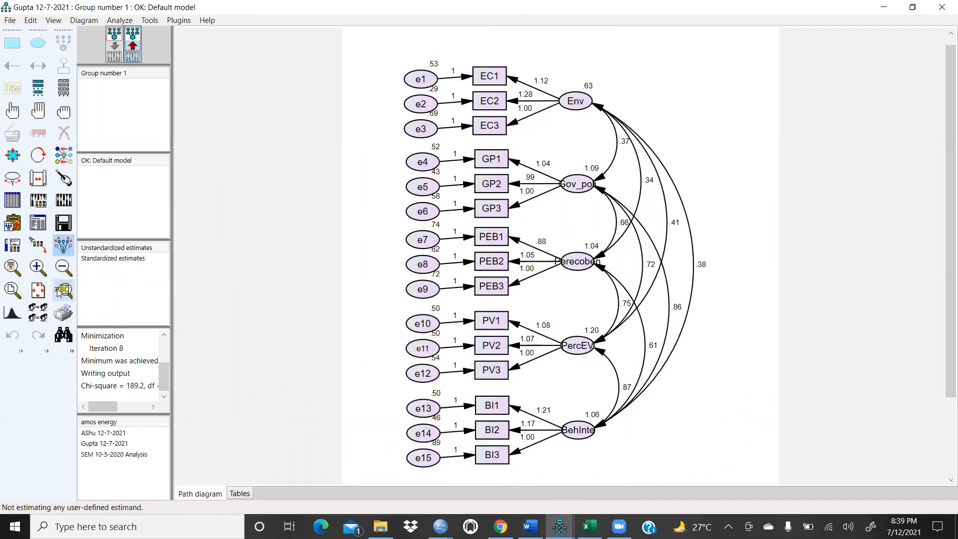
# Step: Resize the path diagram to fit on a page and return to the input diagram view
pyautogui.click(38, 290)
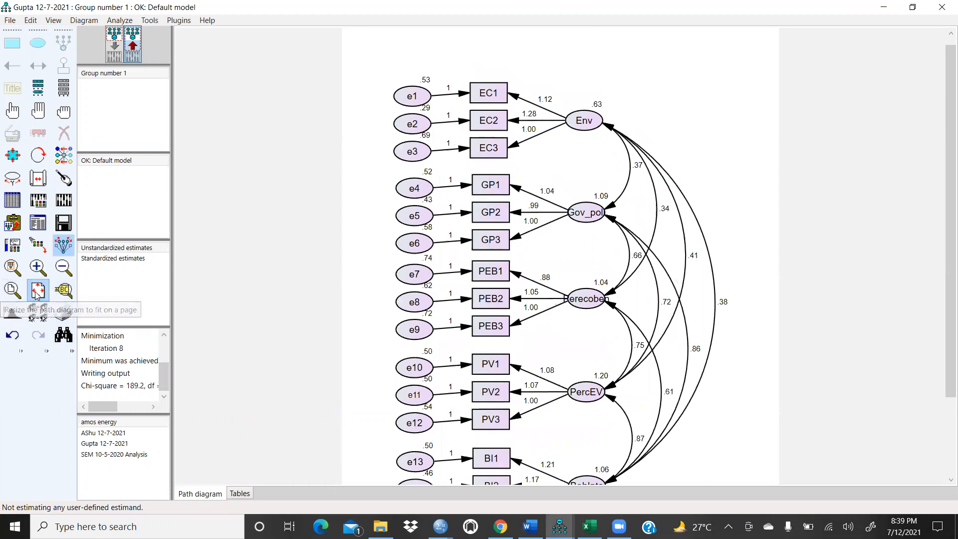
pyautogui.click(13, 290)
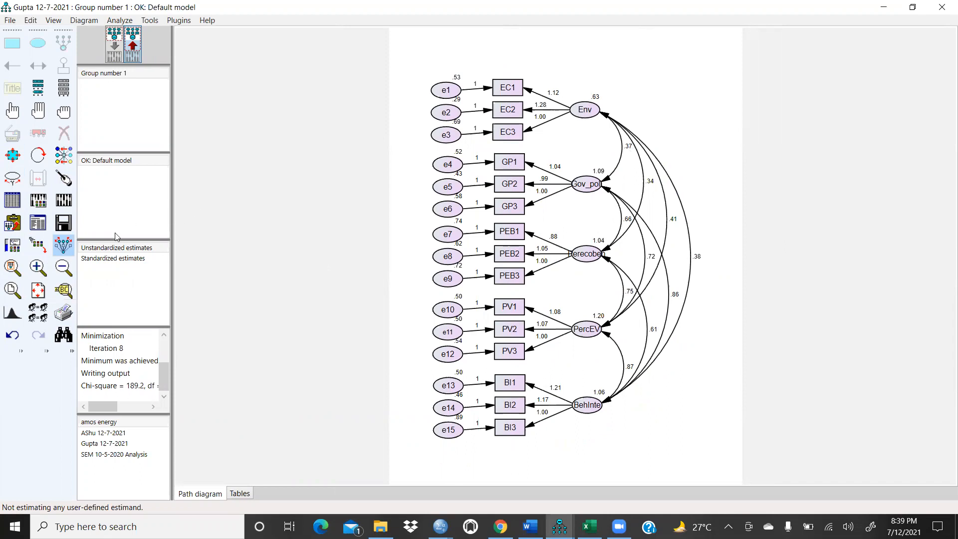
pyautogui.click(61, 246)
pyautogui.click(113, 49)
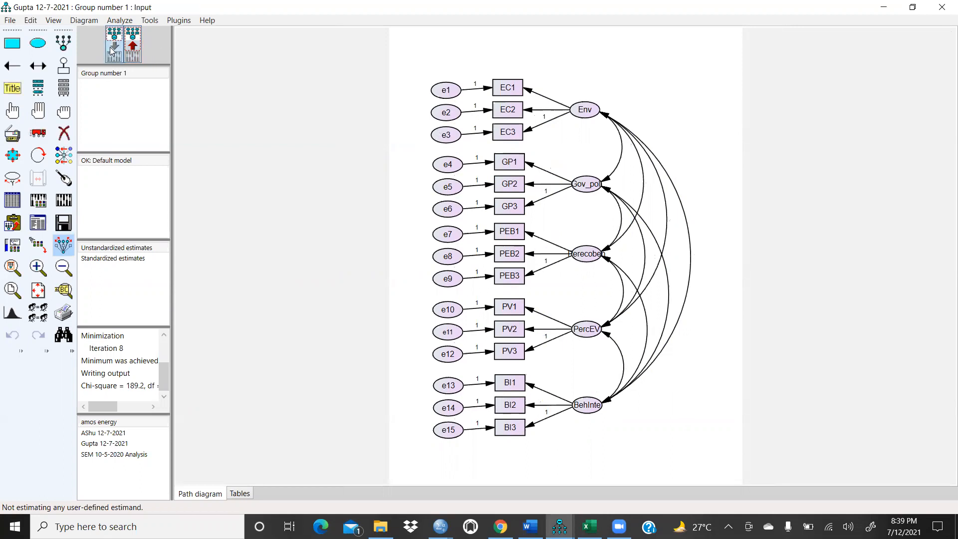
# Step: Adjust the position of the EC1 box slightly with the Move tool
pyautogui.click(38, 133)
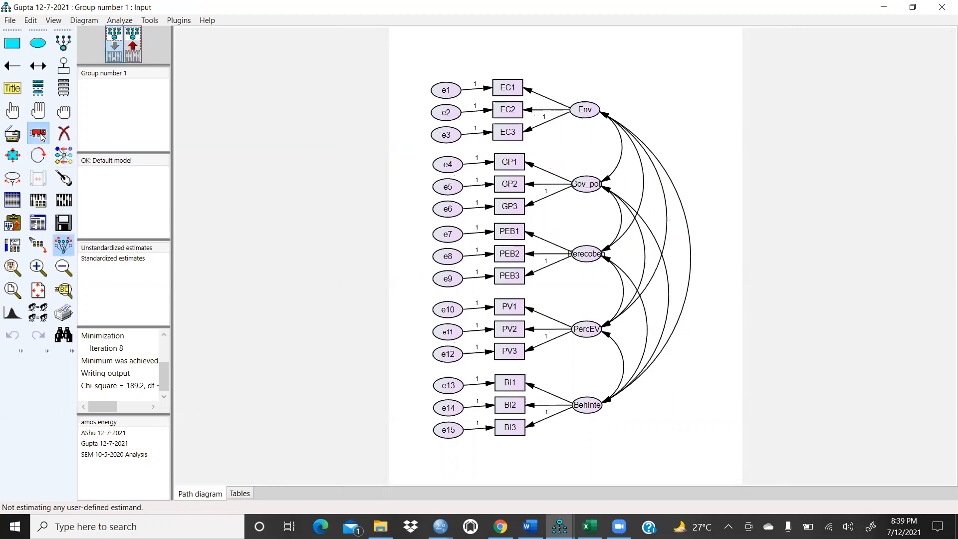
pyautogui.click(506, 89)
pyautogui.moveTo(507, 88)
pyautogui.mouseDown()
pyautogui.moveTo(509, 77)
pyautogui.moveTo(509, 92)
pyautogui.mouseUp()
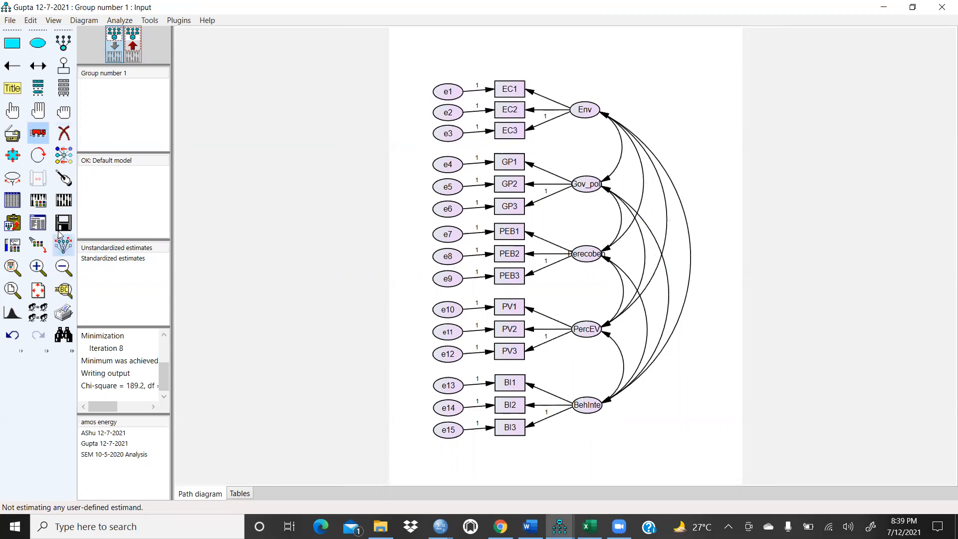
pyautogui.click(38, 133)
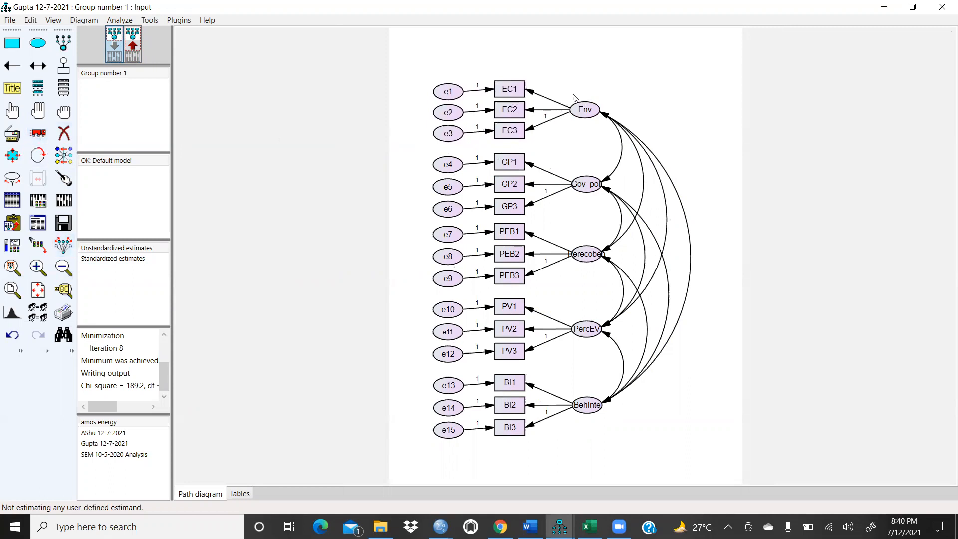
pyautogui.click(38, 132)
pyautogui.moveTo(505, 94)
pyautogui.mouseDown()
pyautogui.moveTo(504, 66)
pyautogui.moveTo(473, 56)
pyautogui.moveTo(505, 87)
pyautogui.mouseUp()
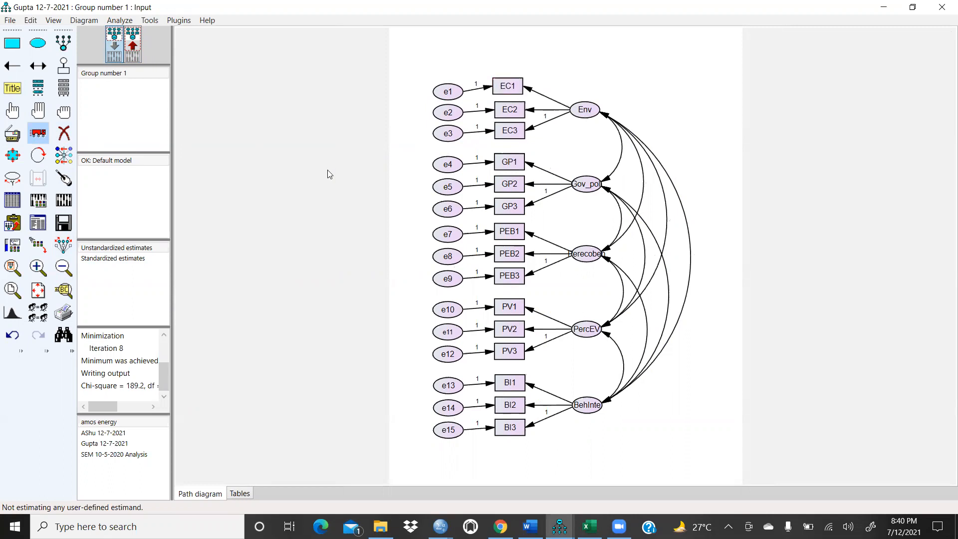
# Step: Move all five construct groups upward with symmetries preserved
pyautogui.click(63, 244)
pyautogui.moveTo(593, 112); pyautogui.dragTo(623, 52)
pyautogui.moveTo(586, 184); pyautogui.dragTo(618, 120)
pyautogui.moveTo(587, 253); pyautogui.dragTo(621, 187)
pyautogui.moveTo(589, 323); pyautogui.dragTo(622, 252)
pyautogui.moveTo(590, 397); pyautogui.dragTo(626, 322)
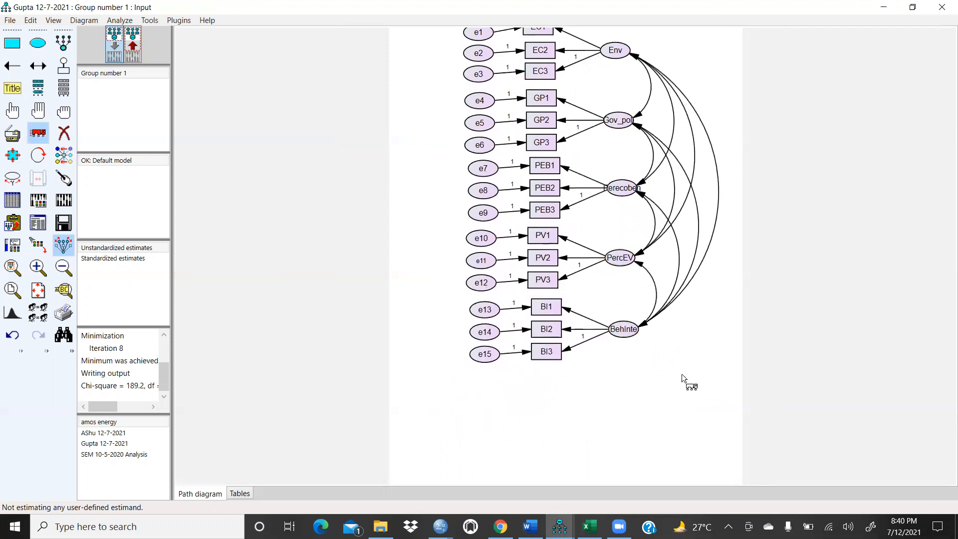
pyautogui.scroll(1, 704, 325)
pyautogui.scroll(-2, 704, 325)
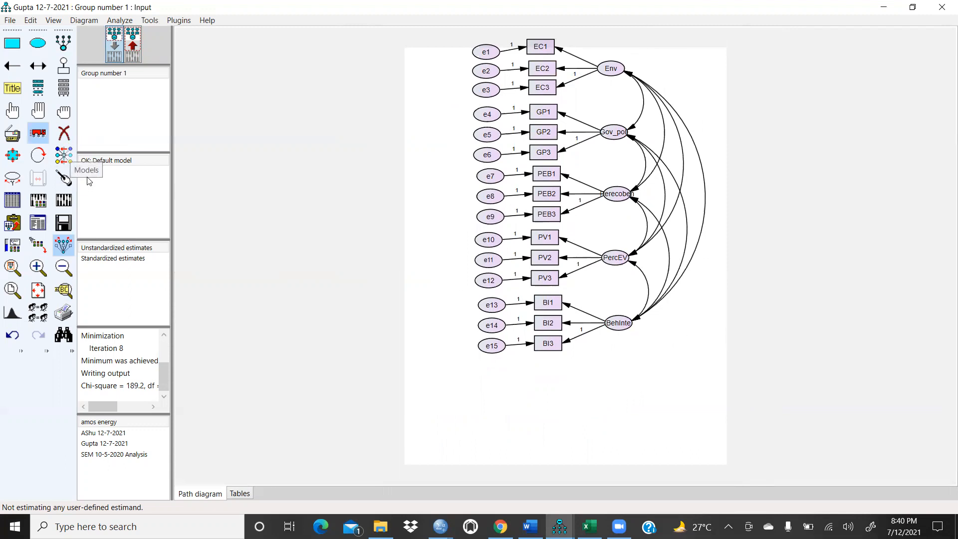
# Step: Undo the last four group moves
pyautogui.click(13, 336)
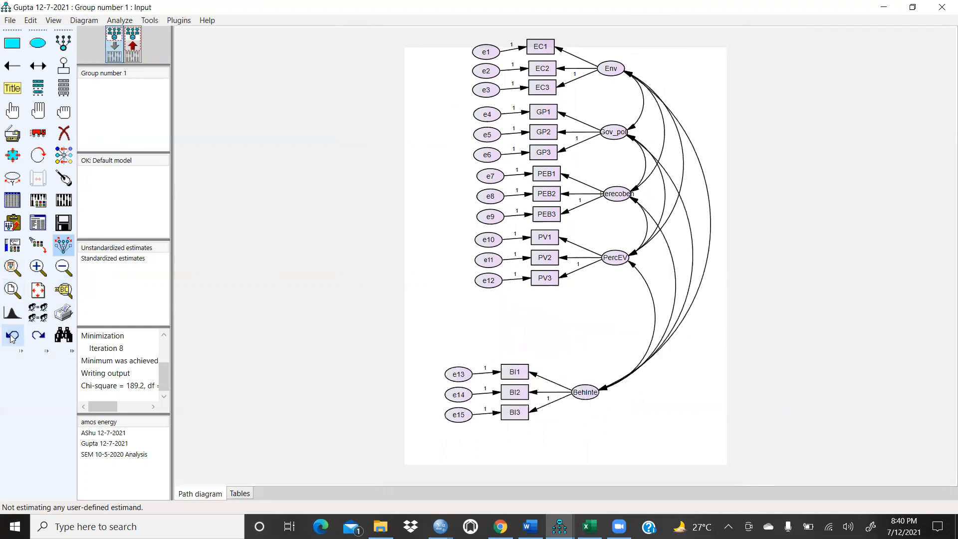
pyautogui.click(12, 337)
pyautogui.click(12, 336)
pyautogui.click(13, 336)
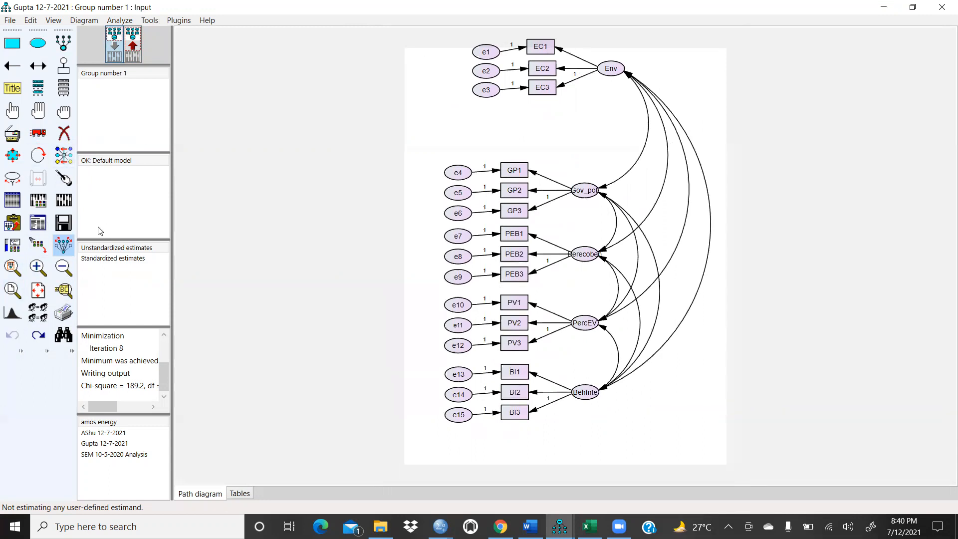
# Step: Move the Env construct group down so it sits just above the Gov_poli group
pyautogui.click(38, 134)
pyautogui.moveTo(610, 72); pyautogui.dragTo(582, 127)
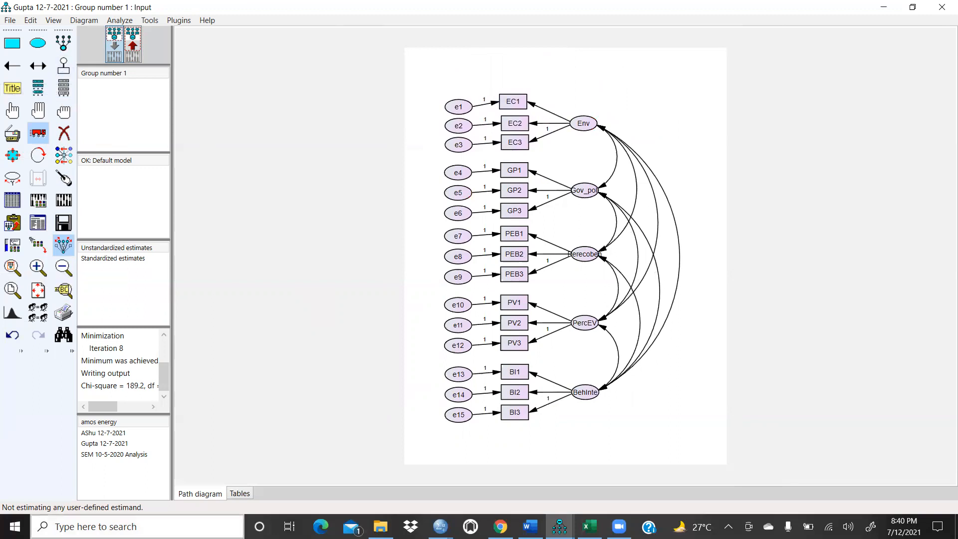
# Step: Open the text output maximized and view the Analysis Summary and Notes for Group sections
pyautogui.click(36, 220)
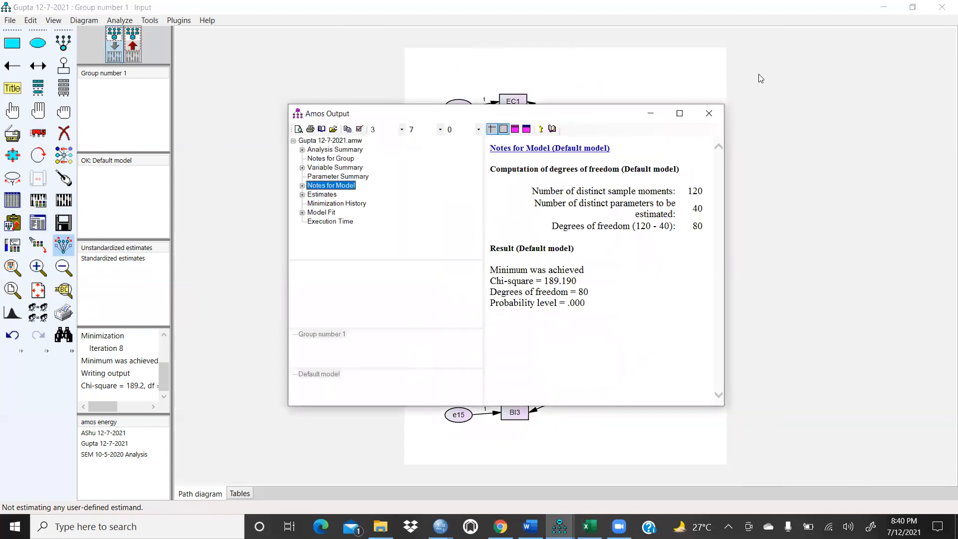
pyautogui.click(679, 114)
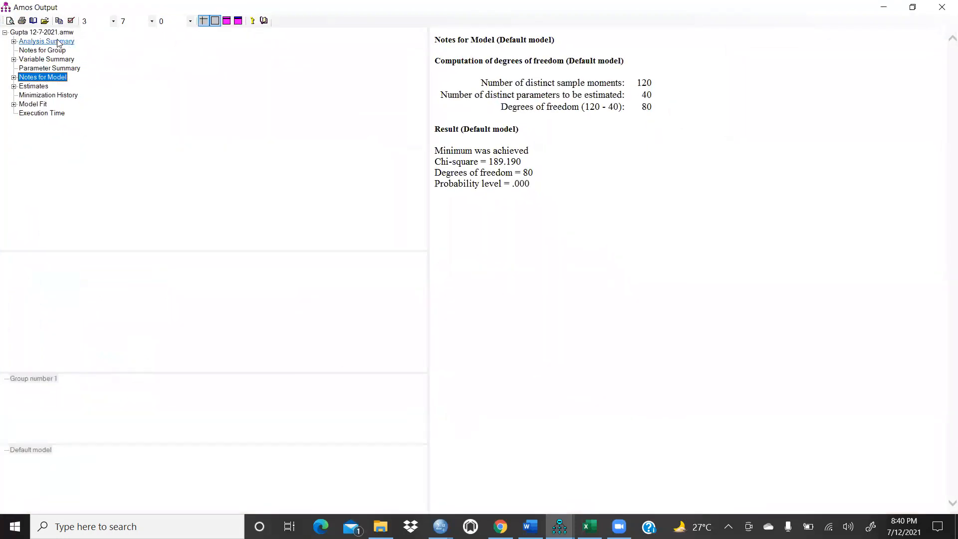
pyautogui.click(57, 43)
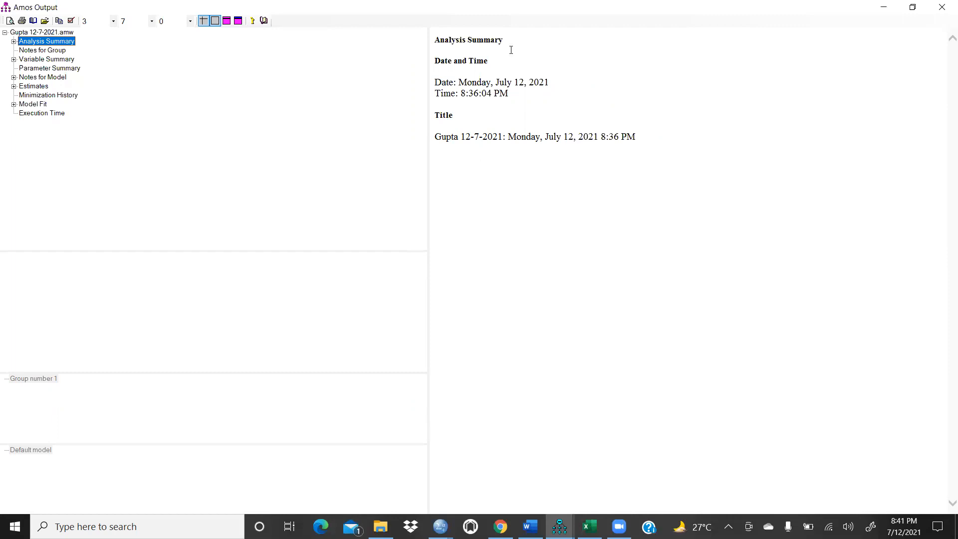
pyautogui.click(43, 51)
pyautogui.click(527, 111)
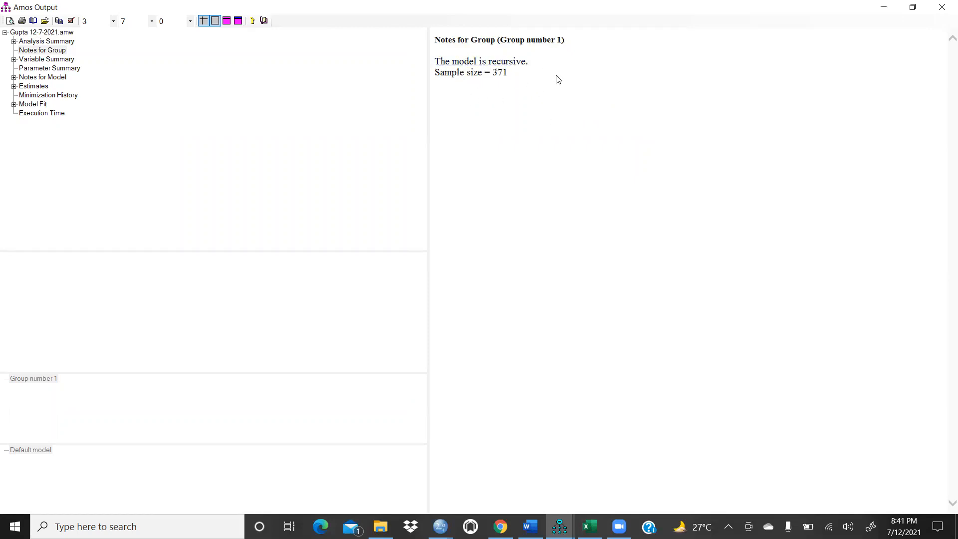
# Step: Switch to the Excel workbook with the reliability and validity table
pyautogui.click(589, 527)
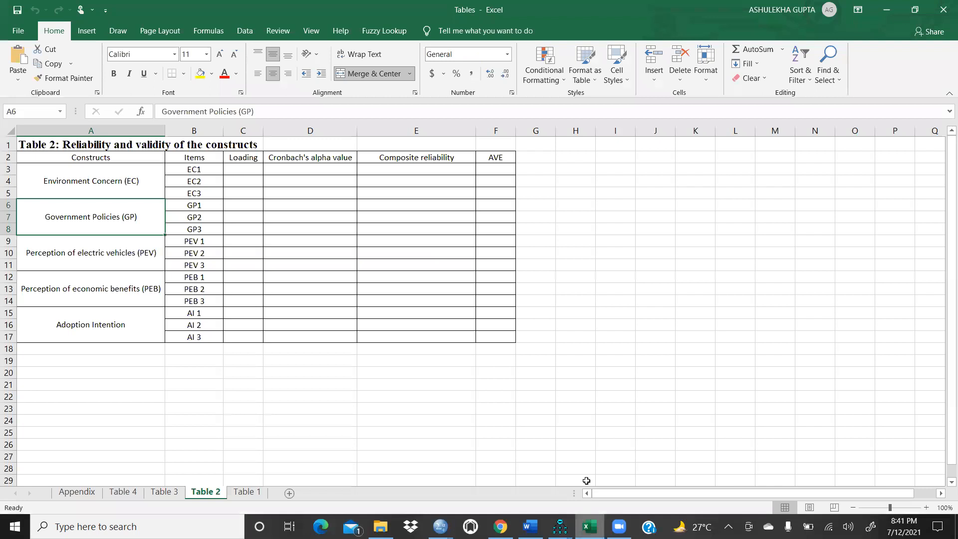
pyautogui.click(589, 527)
pyautogui.click(589, 526)
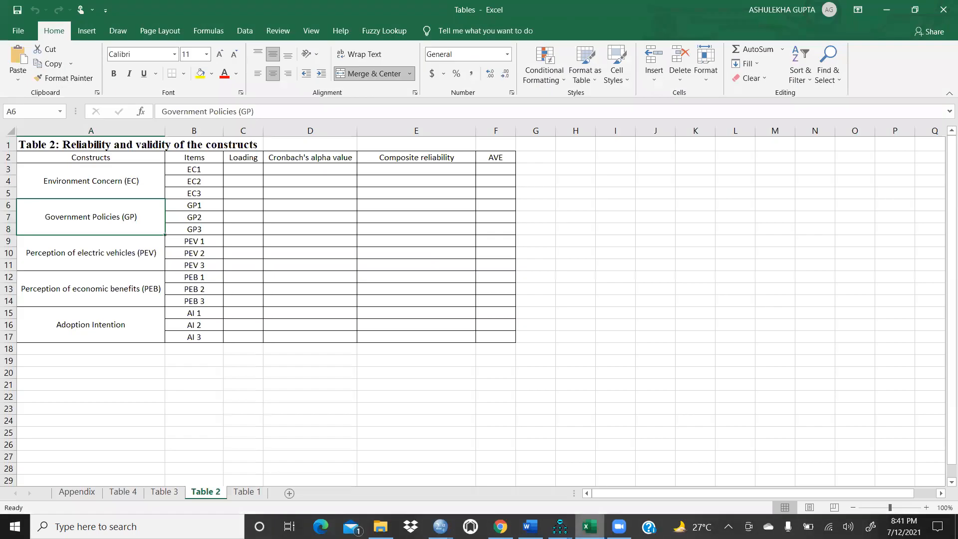
pyautogui.click(589, 527)
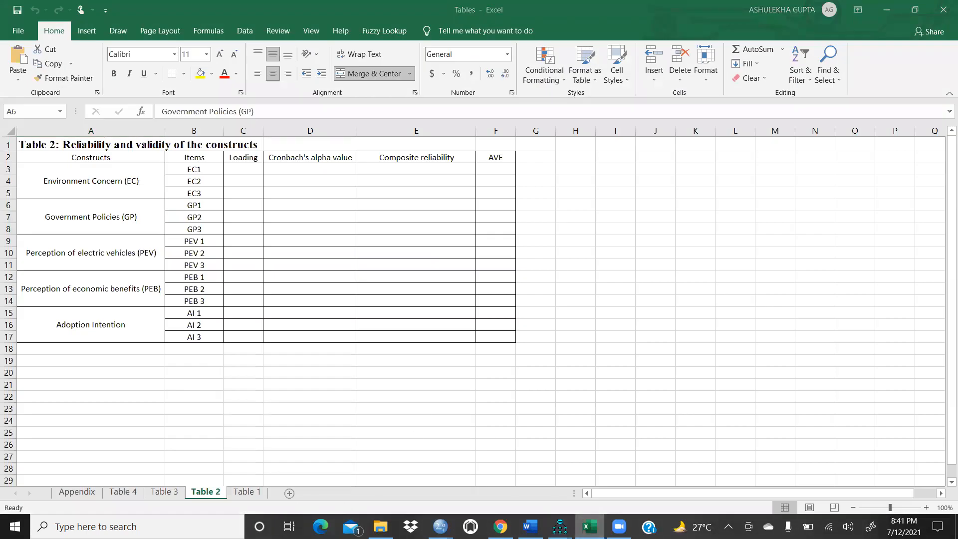
pyautogui.click(589, 526)
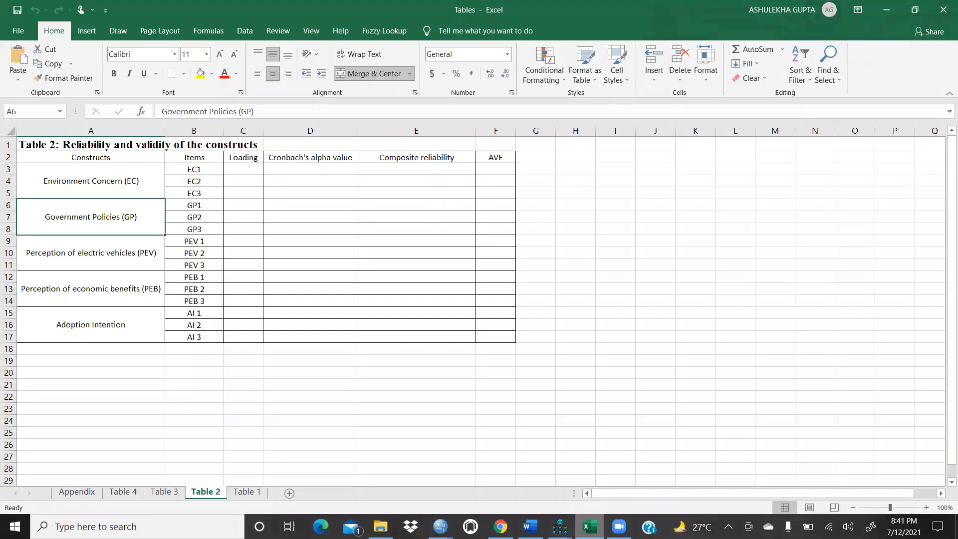
pyautogui.click(589, 526)
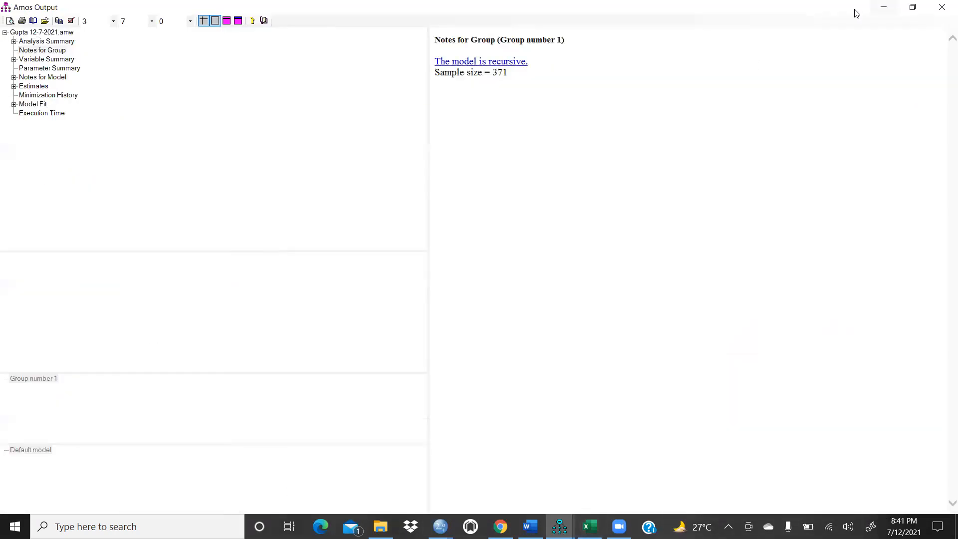
# Step: Open the SPSS RESPONSES2 original 09-05-2020 data file despite it being in use and check its Variable View
pyautogui.click(887, 7)
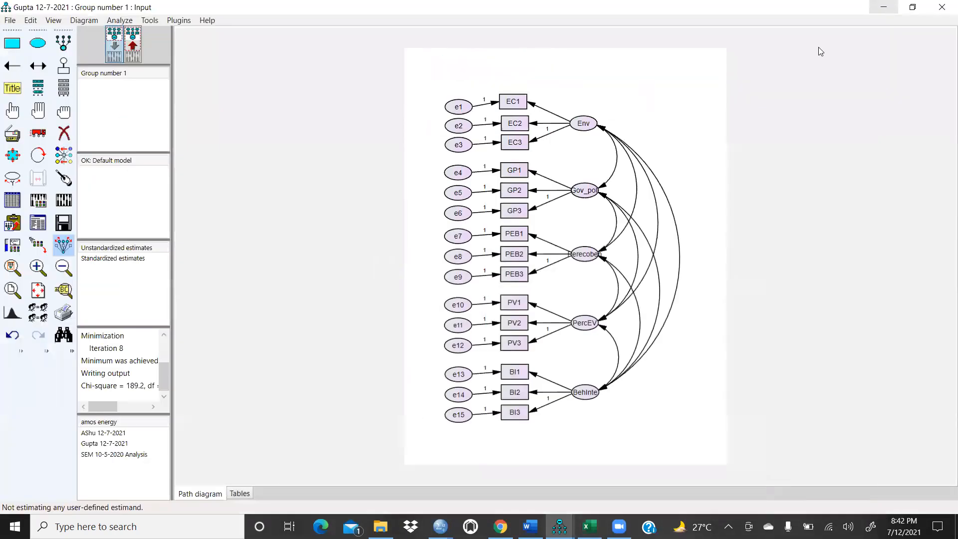
pyautogui.click(380, 526)
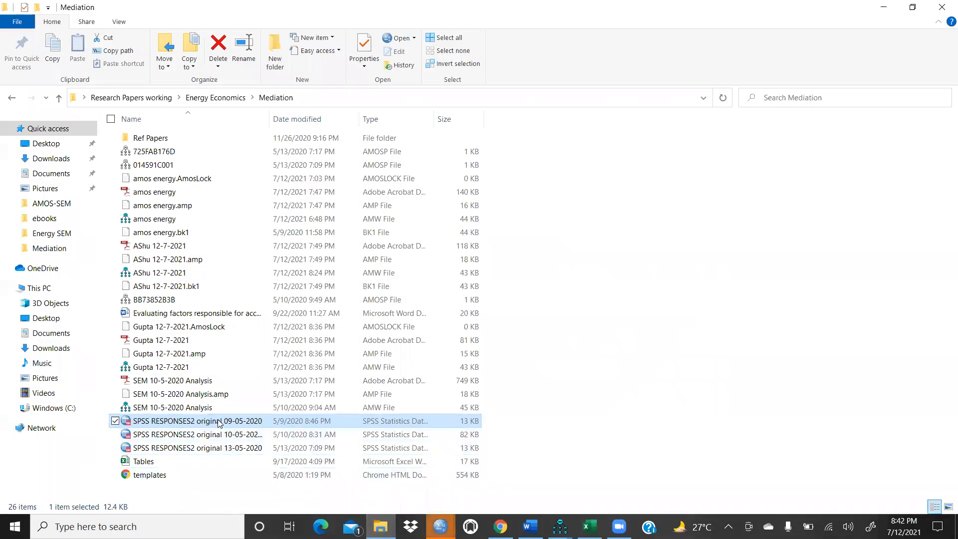
pyautogui.click(441, 526)
pyautogui.click(504, 479)
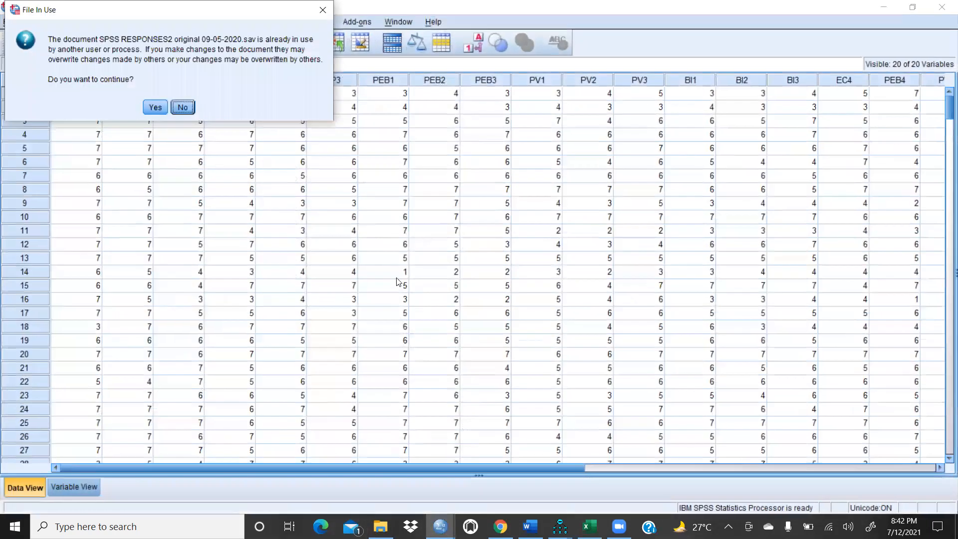
pyautogui.click(155, 107)
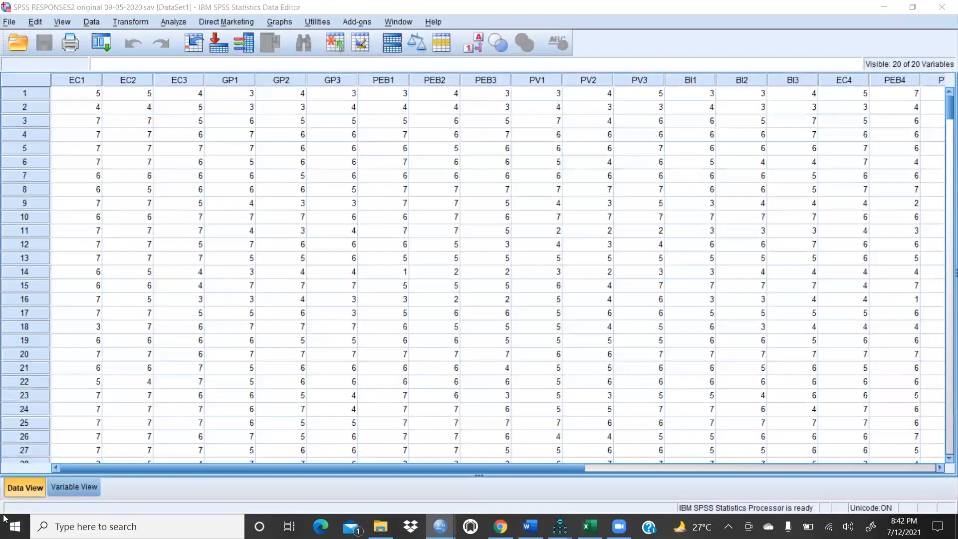
pyautogui.click(72, 485)
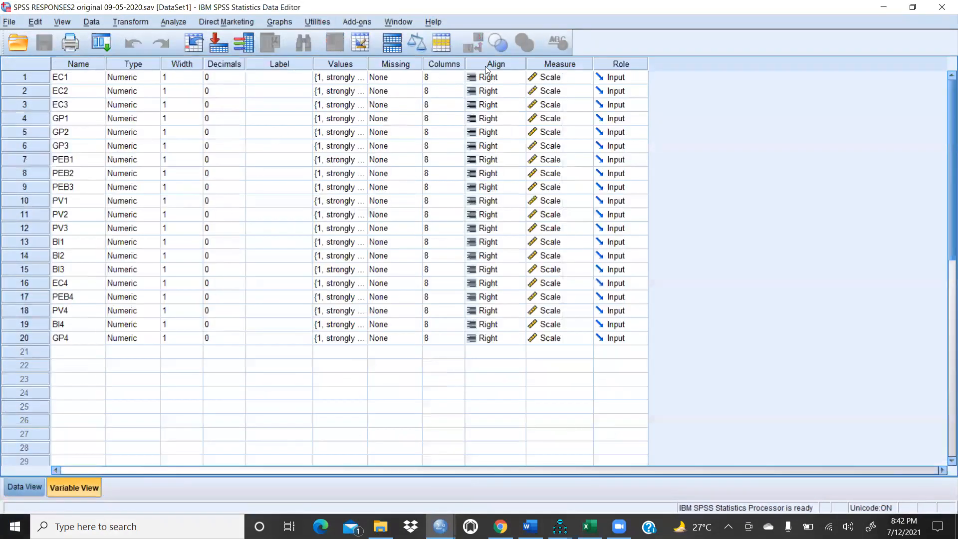
pyautogui.click(32, 487)
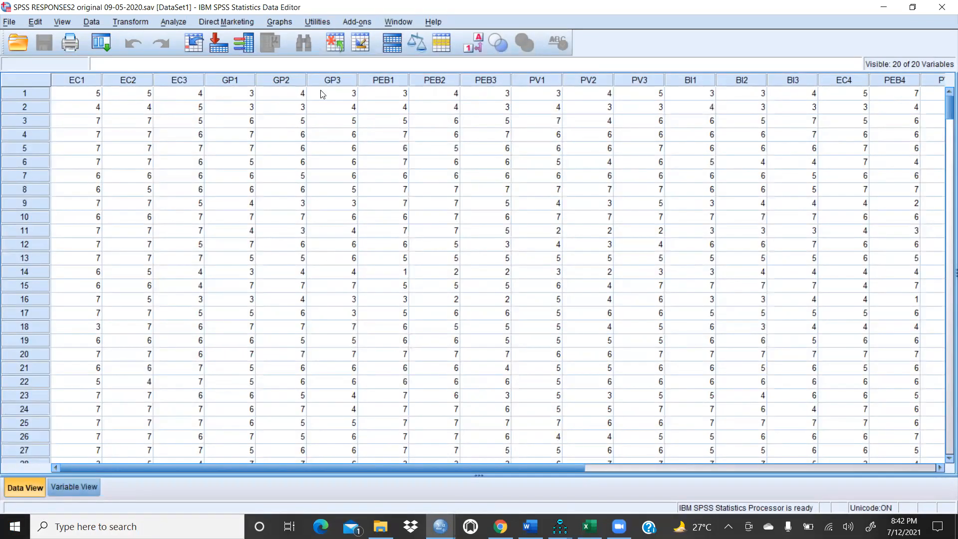
# Step: Scroll through the data rows to the last case and back to the top to examine the sample
pyautogui.scroll(-6, 220, 215)
pyautogui.scroll(6, 238, 216)
pyautogui.scroll(-4, 258, 301)
pyautogui.scroll(-20, 259, 301)
pyautogui.scroll(-20, 244, 300)
pyautogui.scroll(-20, 259, 307)
pyautogui.scroll(-6, 263, 301)
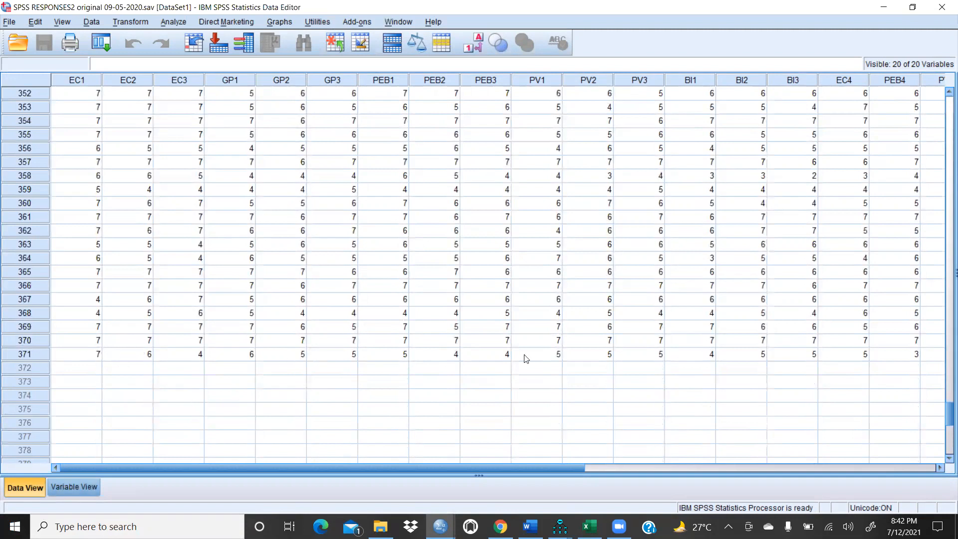
pyautogui.scroll(3, 190, 257)
pyautogui.scroll(20, 189, 257)
pyautogui.scroll(20, 183, 250)
pyautogui.scroll(20, 178, 243)
pyautogui.scroll(9, 180, 242)
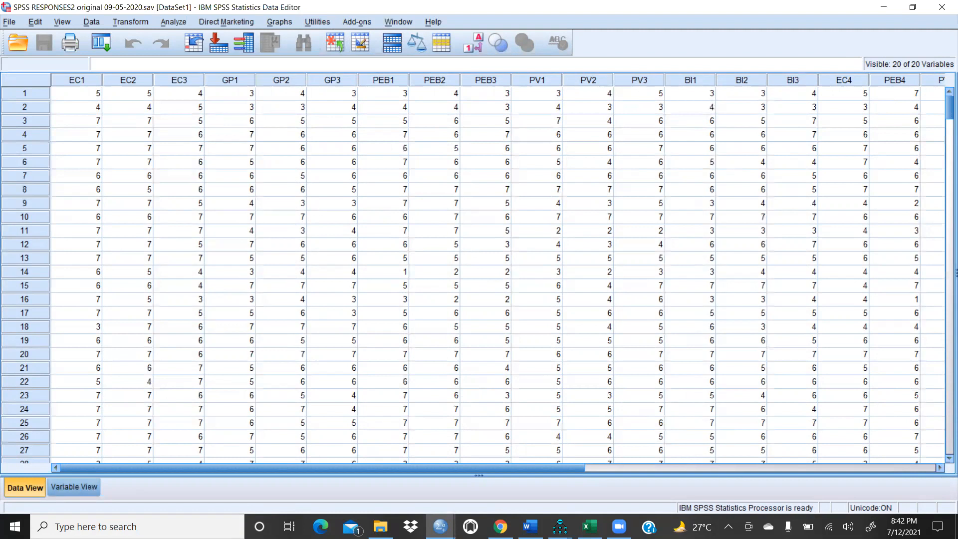
# Step: Switch to the AMOS text output and review the Notes for Group and Variable Summary sections
pyautogui.click(559, 527)
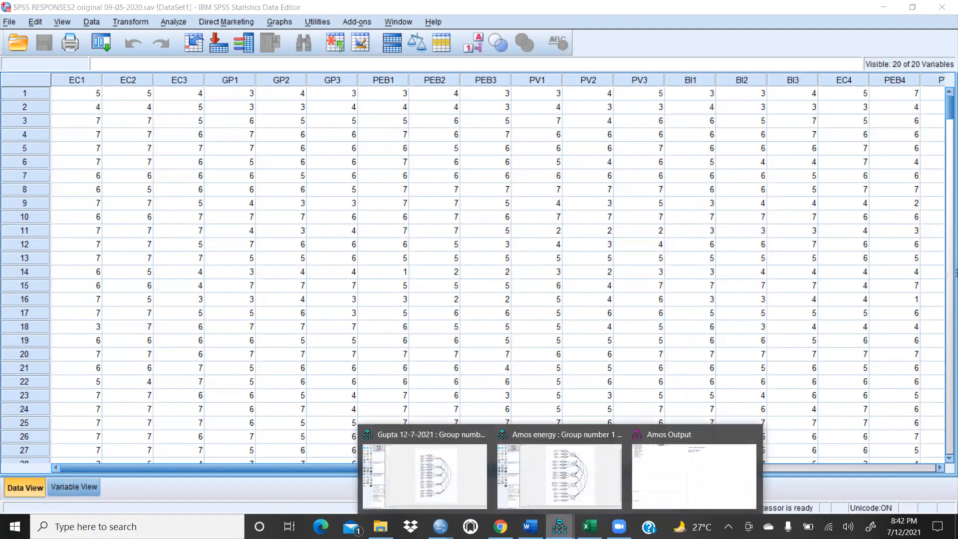
pyautogui.click(693, 474)
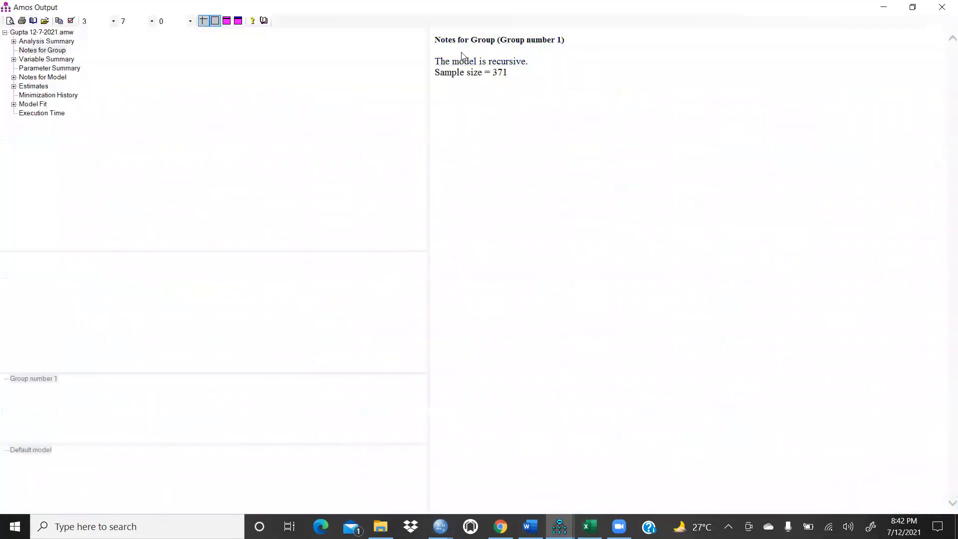
pyautogui.click(40, 52)
pyautogui.click(41, 59)
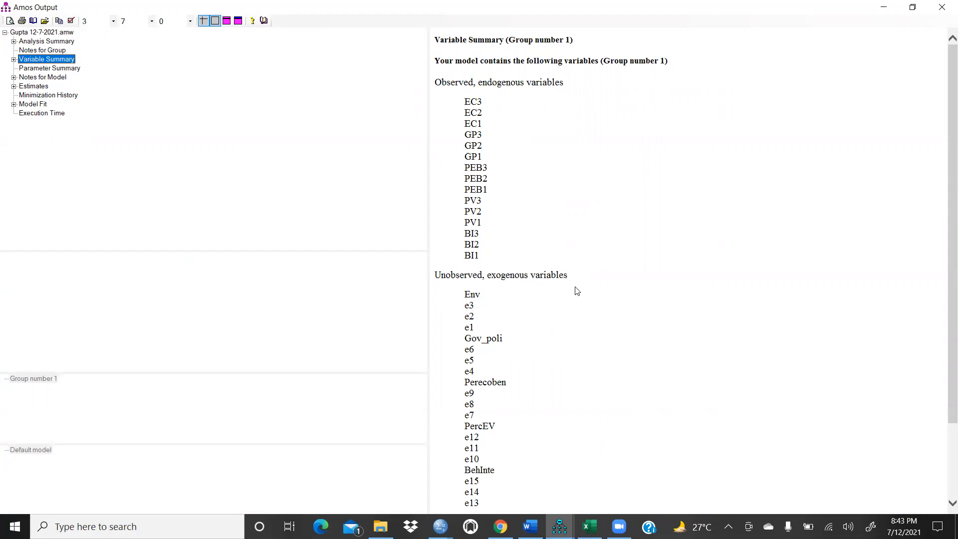
pyautogui.scroll(-2, 576, 291)
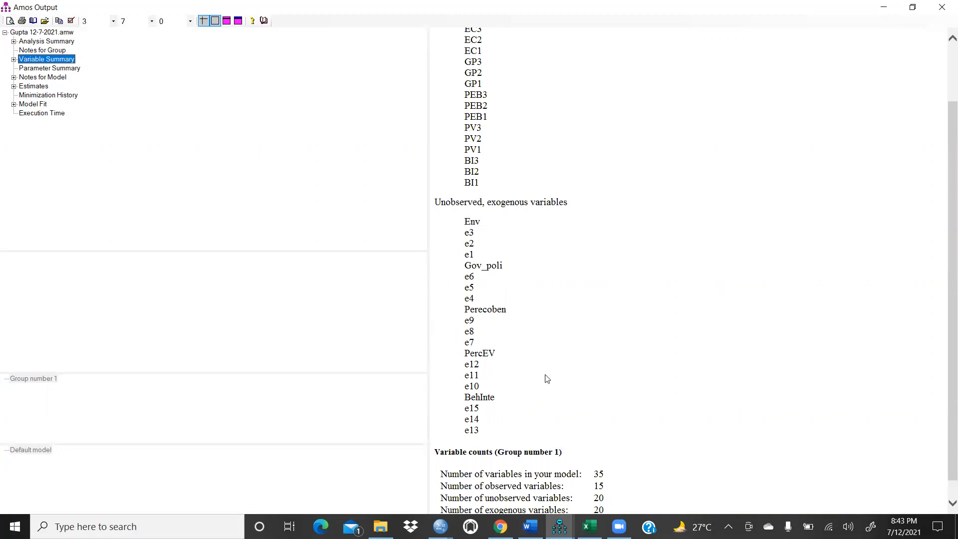
pyautogui.scroll(3, 551, 245)
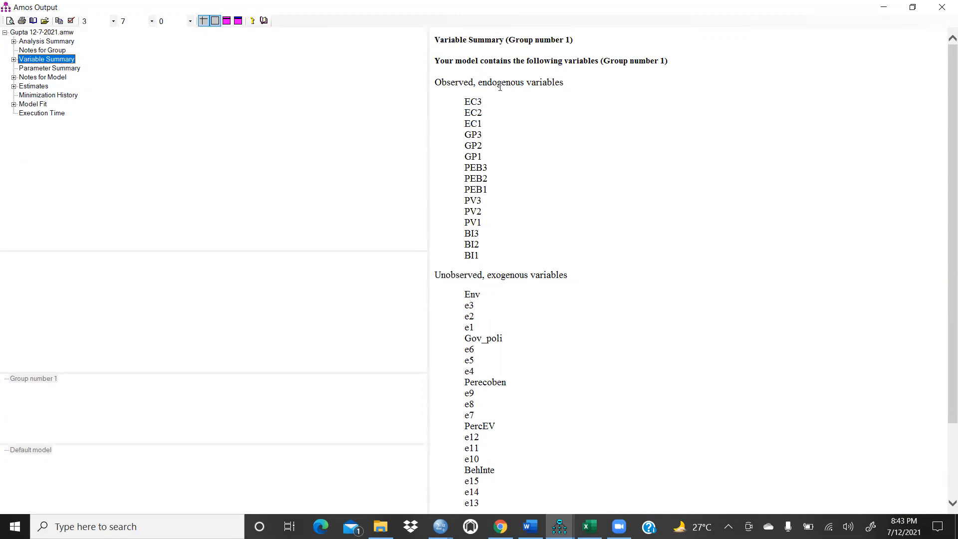
pyautogui.moveTo(442, 131); pyautogui.dragTo(436, 216)
pyautogui.click(550, 218)
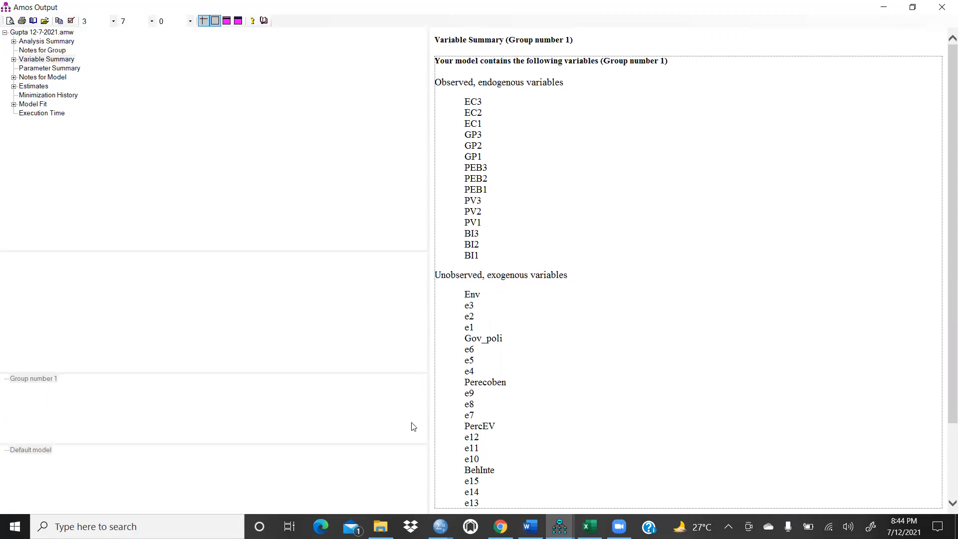
pyautogui.scroll(-3, 594, 317)
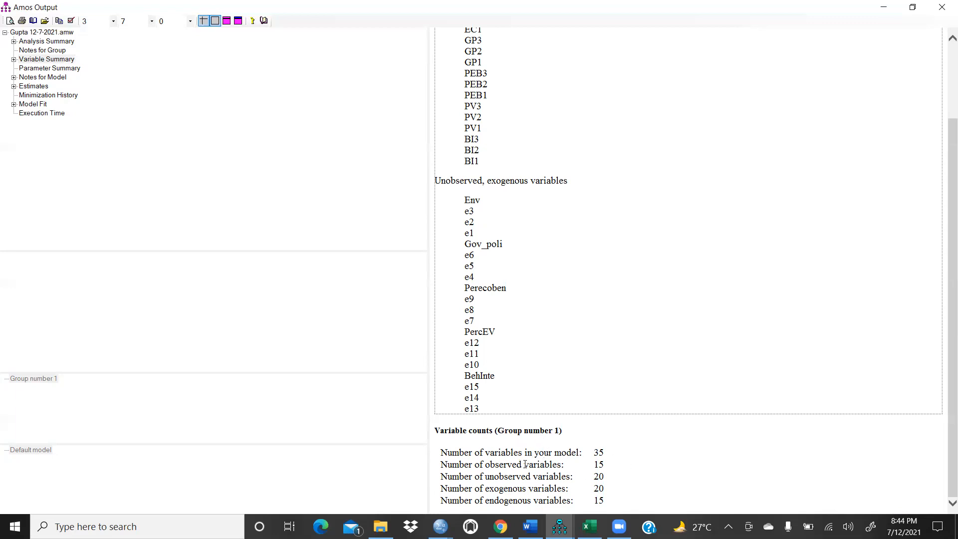
# Step: Compare the path diagram with the Variable Summary lists of observed and unobserved variables
pyautogui.moveTo(558, 526)
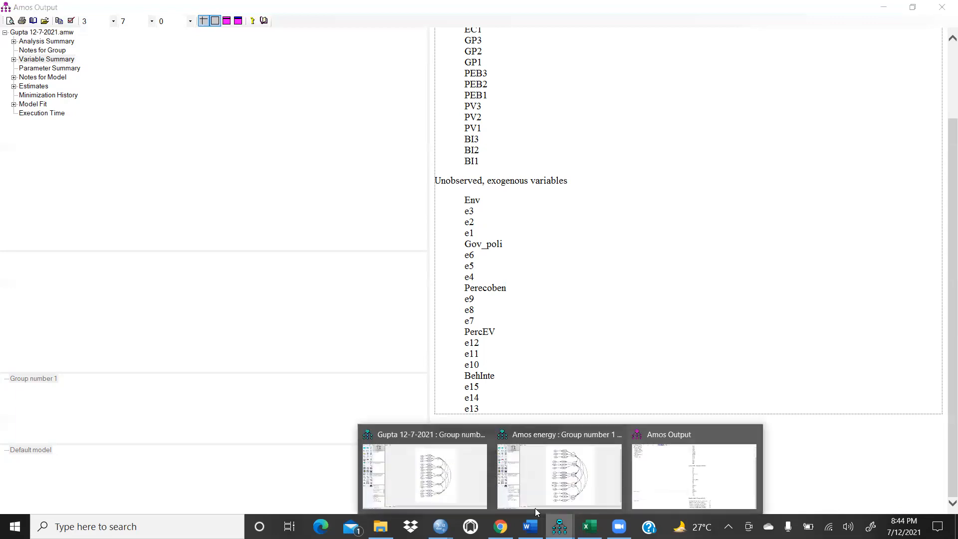
pyautogui.click(476, 475)
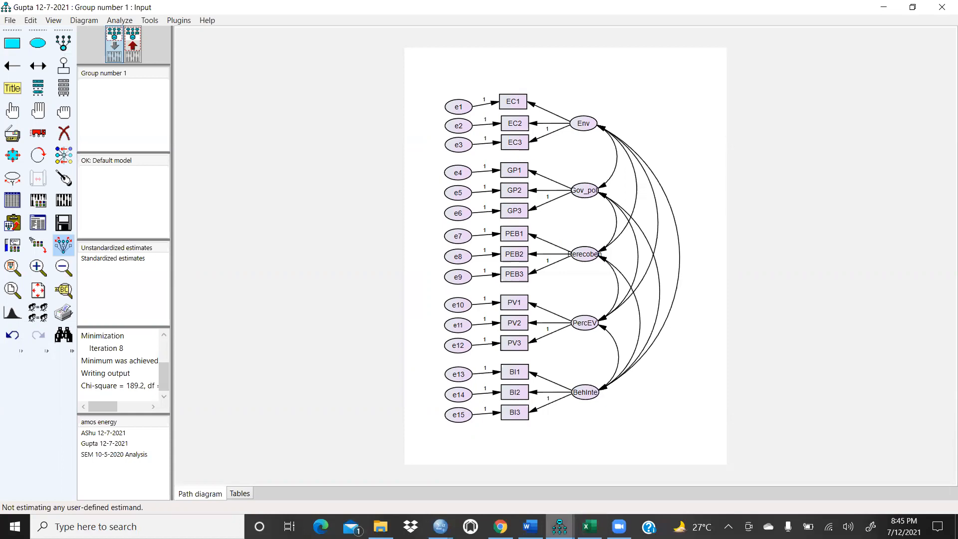
pyautogui.click(559, 526)
pyautogui.click(679, 474)
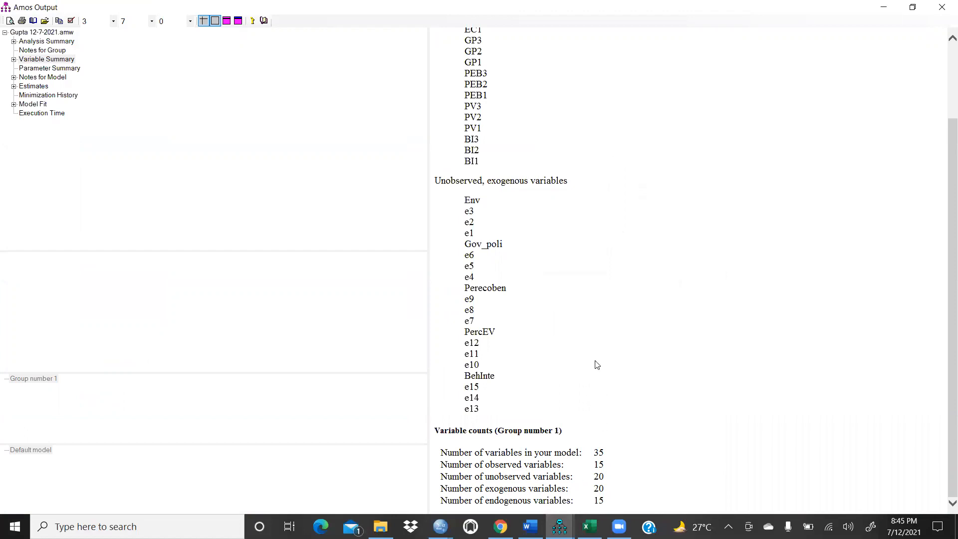
pyautogui.scroll(3, 597, 364)
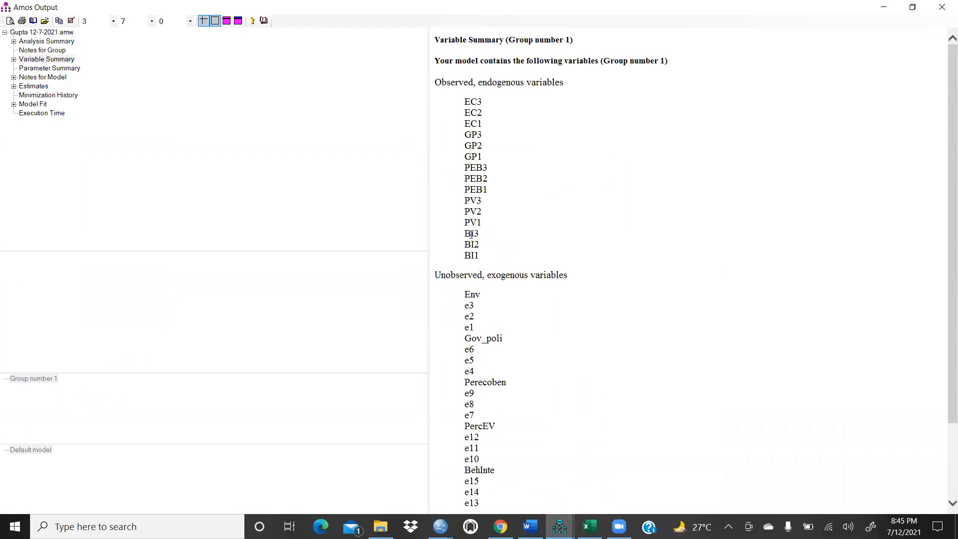
pyautogui.scroll(-3, 579, 224)
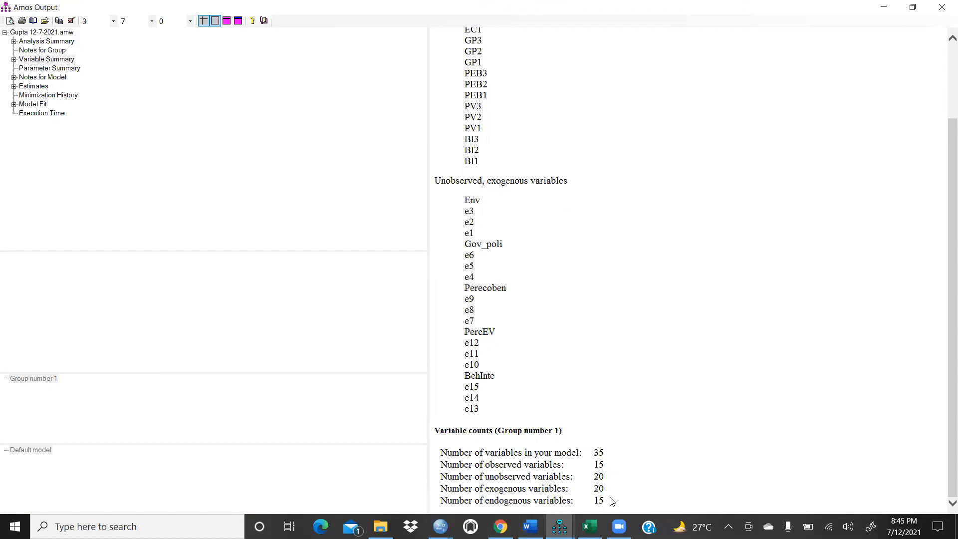
pyautogui.scroll(3, 582, 80)
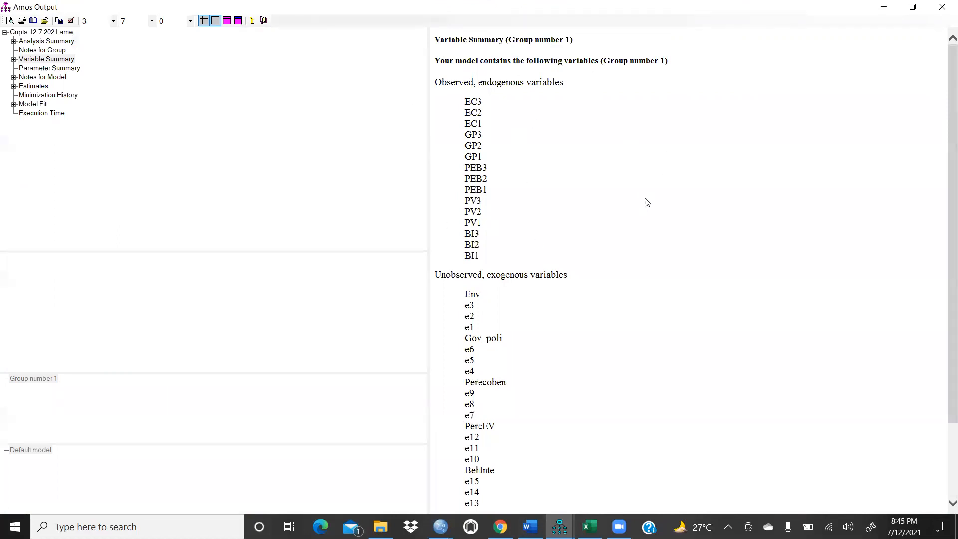
pyautogui.scroll(-3, 619, 339)
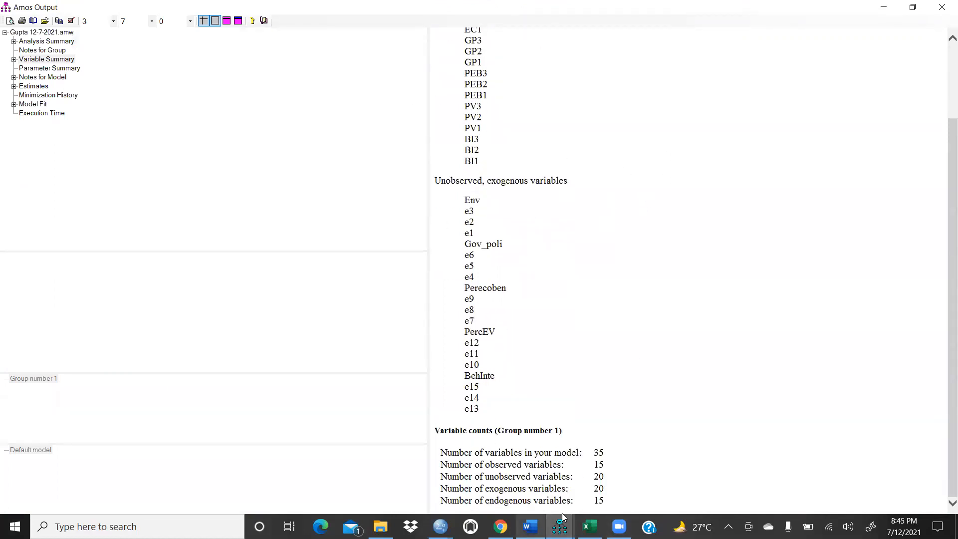
pyautogui.scroll(3, 644, 267)
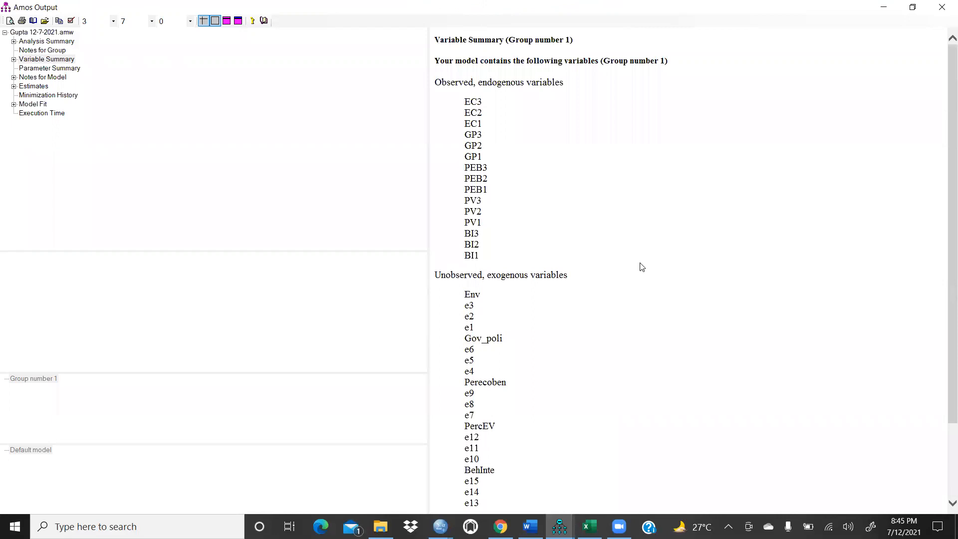
# Step: View the Parameter Summary, return to the Variable Summary, and switch back to the path diagram
pyautogui.click(45, 68)
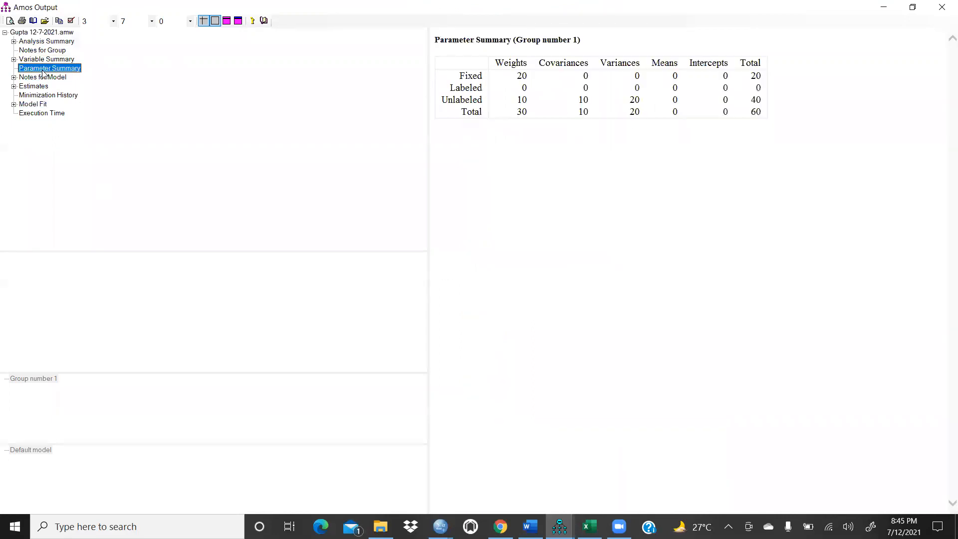
pyautogui.click(44, 60)
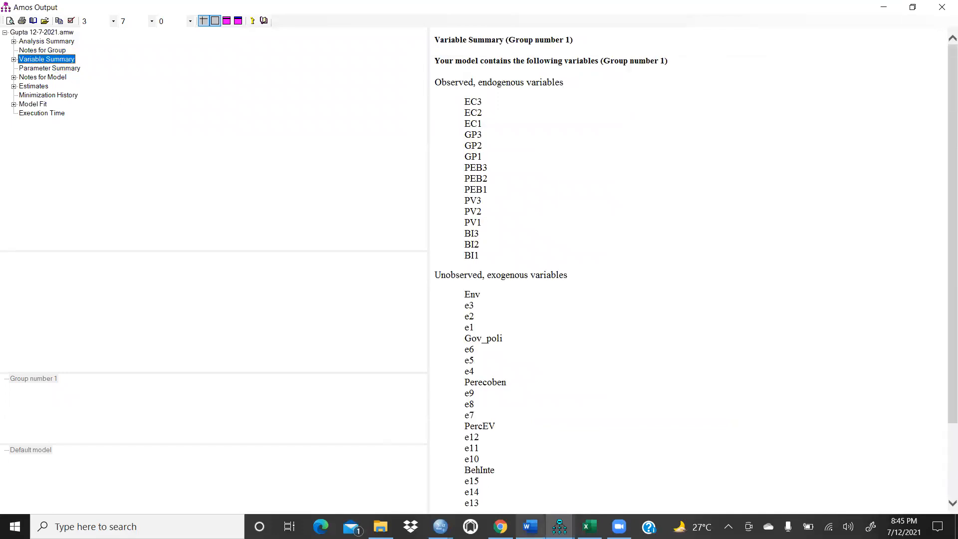
pyautogui.click(558, 525)
pyautogui.click(438, 473)
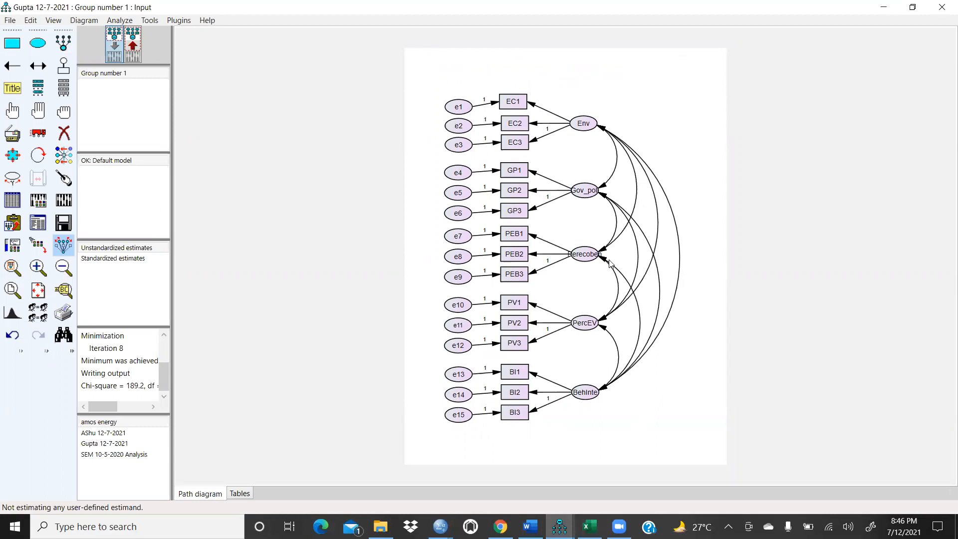
# Step: Open the Perecoben variable's properties to check its name and font settings
pyautogui.doubleClick(584, 255)
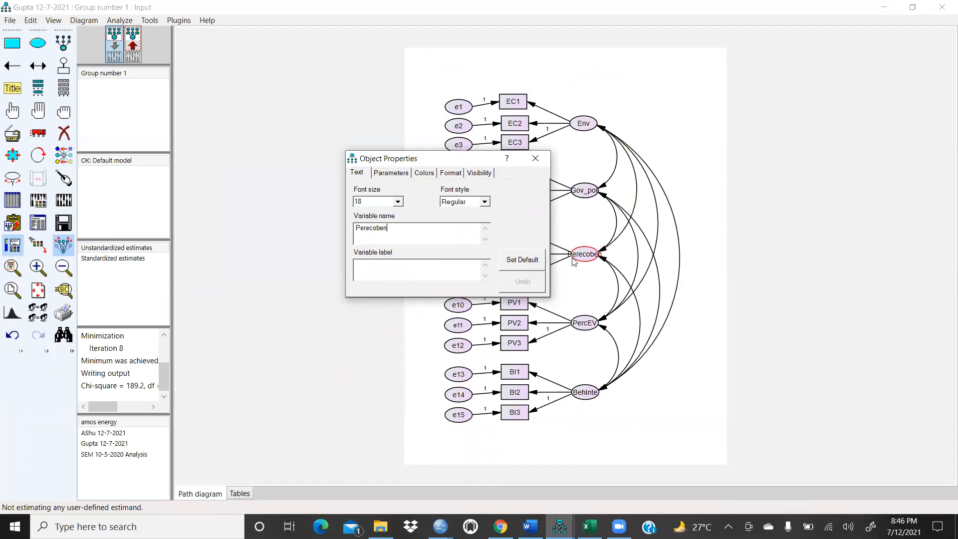
pyautogui.click(535, 158)
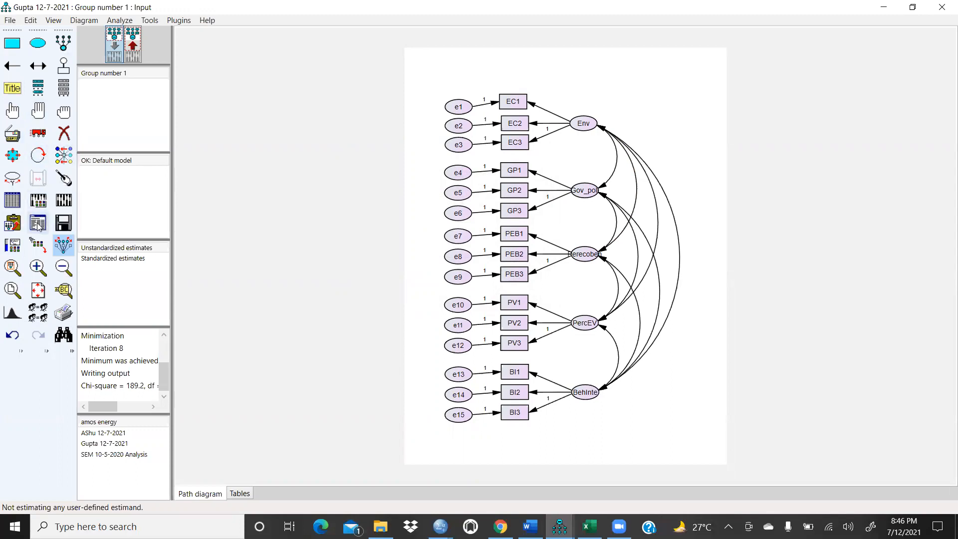
# Step: Try to enlarge the Perecoben ellipse so its full name fits
pyautogui.click(38, 111)
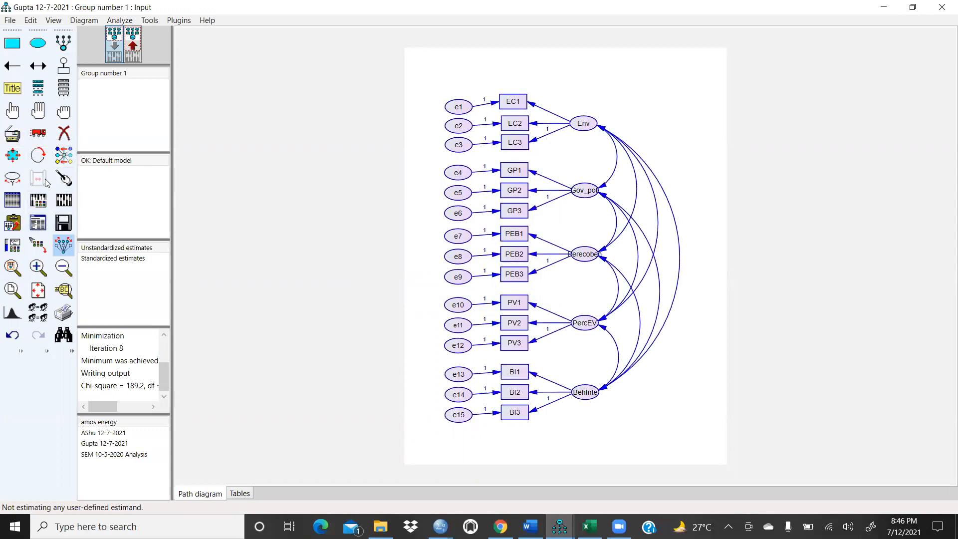
pyautogui.click(13, 178)
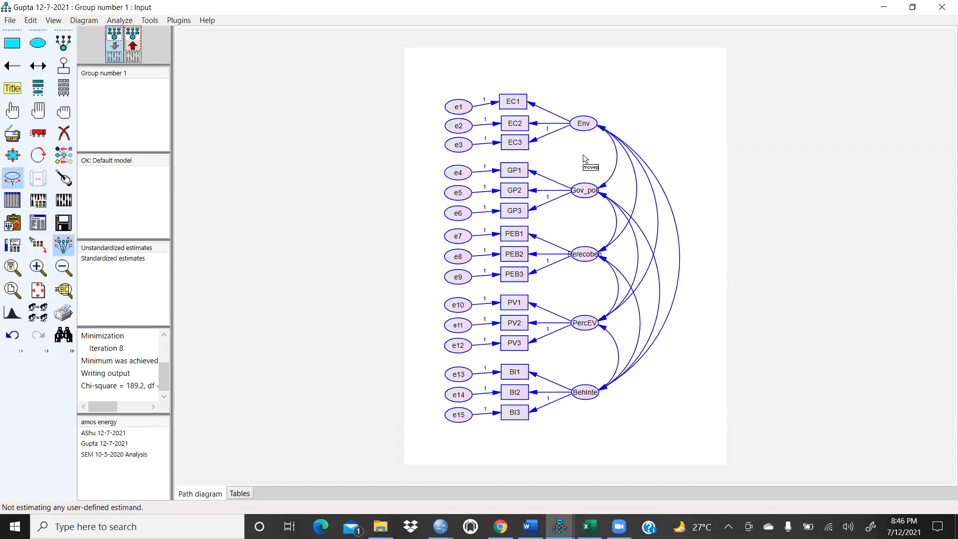
pyautogui.moveTo(584, 253); pyautogui.dragTo(589, 250)
pyautogui.click(14, 157)
pyautogui.moveTo(601, 254)
pyautogui.mouseDown()
pyautogui.moveTo(579, 256)
pyautogui.moveTo(588, 269)
pyautogui.moveTo(615, 274)
pyautogui.moveTo(587, 262)
pyautogui.mouseUp()
pyautogui.doubleClick(587, 262)
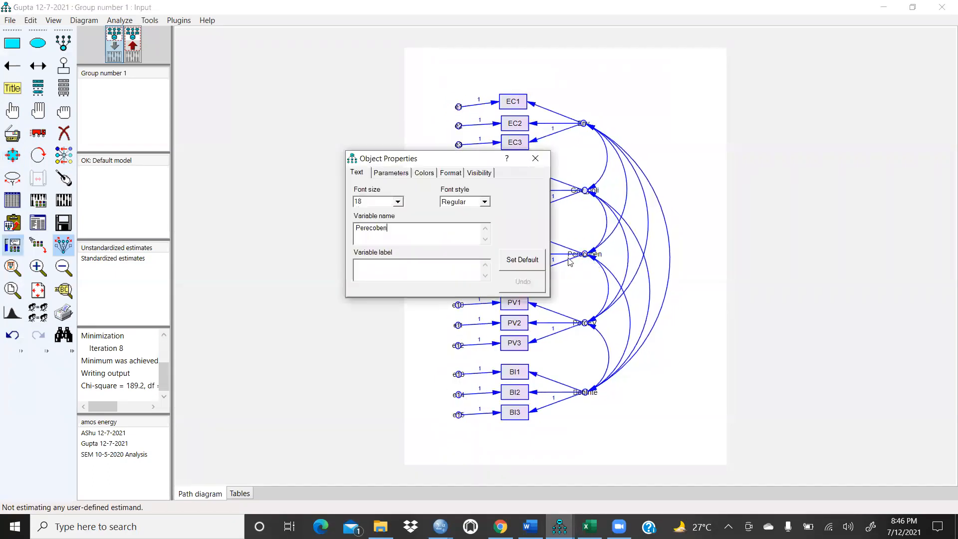
pyautogui.click(12, 155)
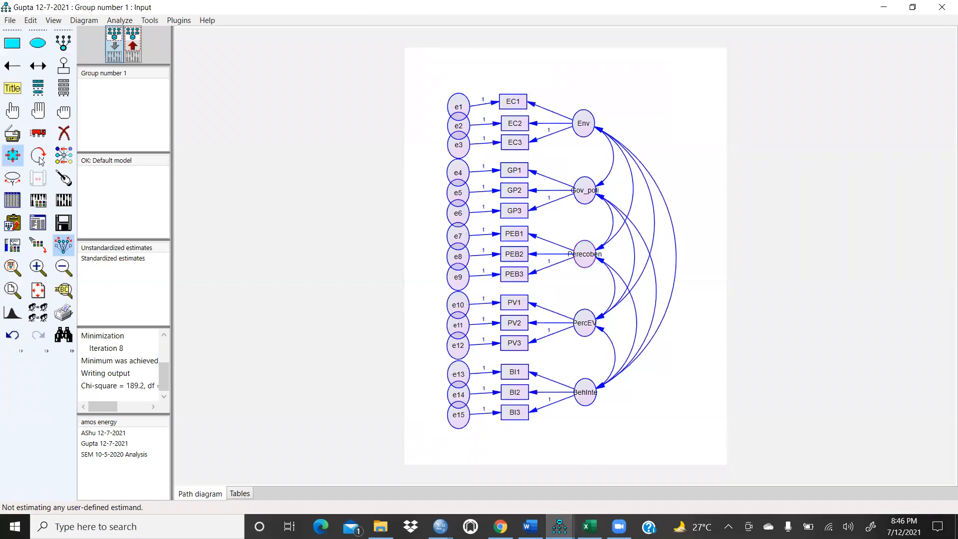
pyautogui.moveTo(593, 255); pyautogui.dragTo(602, 250)
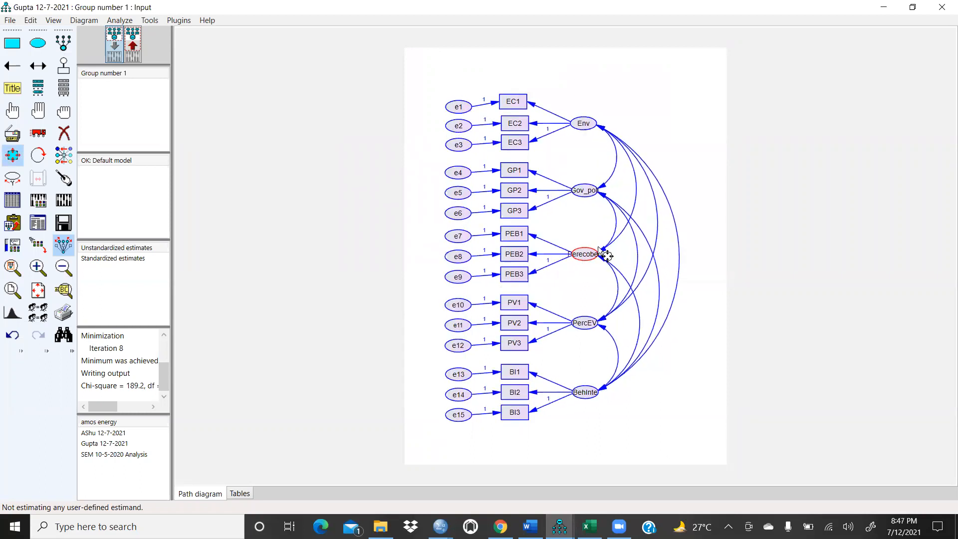
# Step: Set the Perecoben variable's font size to 9 in its object properties
pyautogui.click(12, 156)
pyautogui.doubleClick(597, 254)
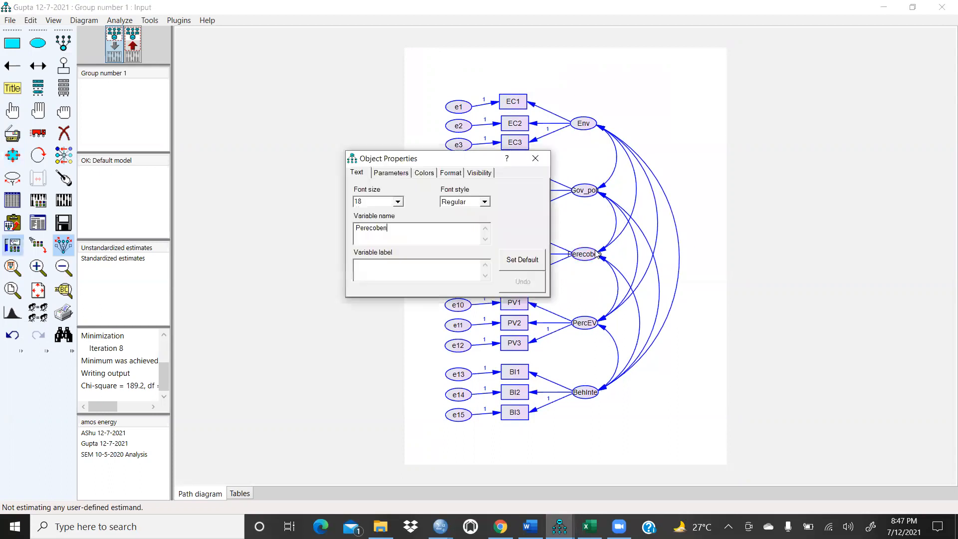
pyautogui.click(401, 202)
pyautogui.click(399, 214)
pyautogui.click(398, 211)
pyautogui.click(398, 212)
pyautogui.click(398, 212)
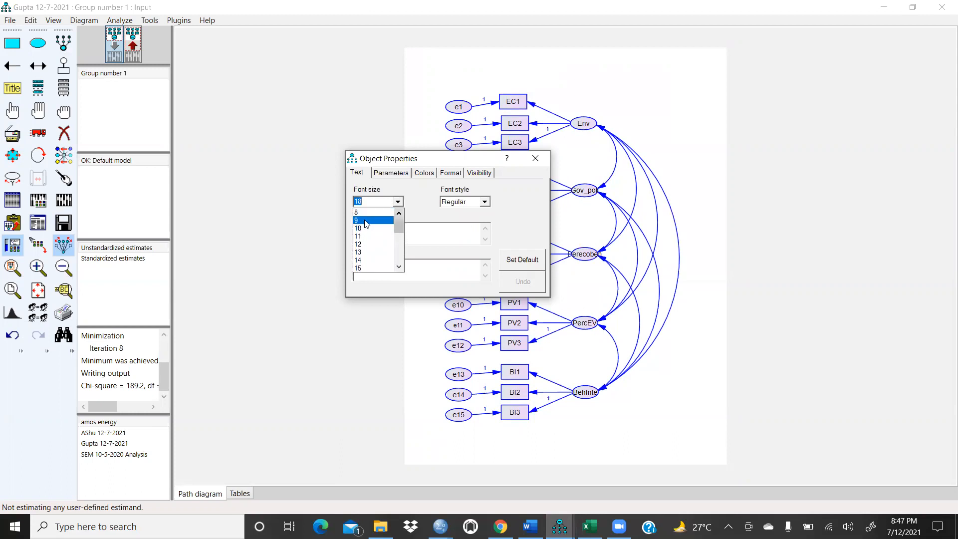
pyautogui.click(366, 221)
pyautogui.click(595, 163)
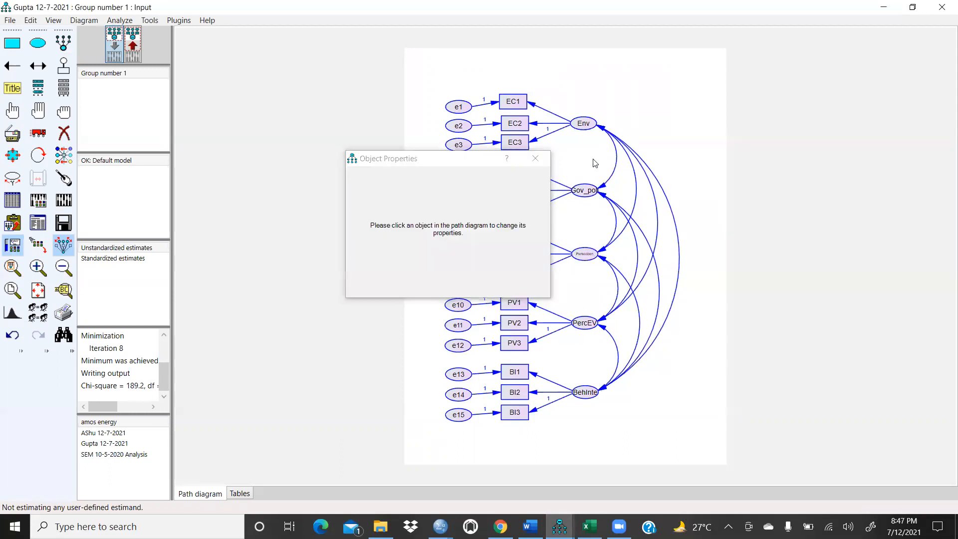
pyautogui.click(533, 159)
# Step: Switch to the output path diagram and display the unstandardized estimates
pyautogui.scroll(4, 676, 219)
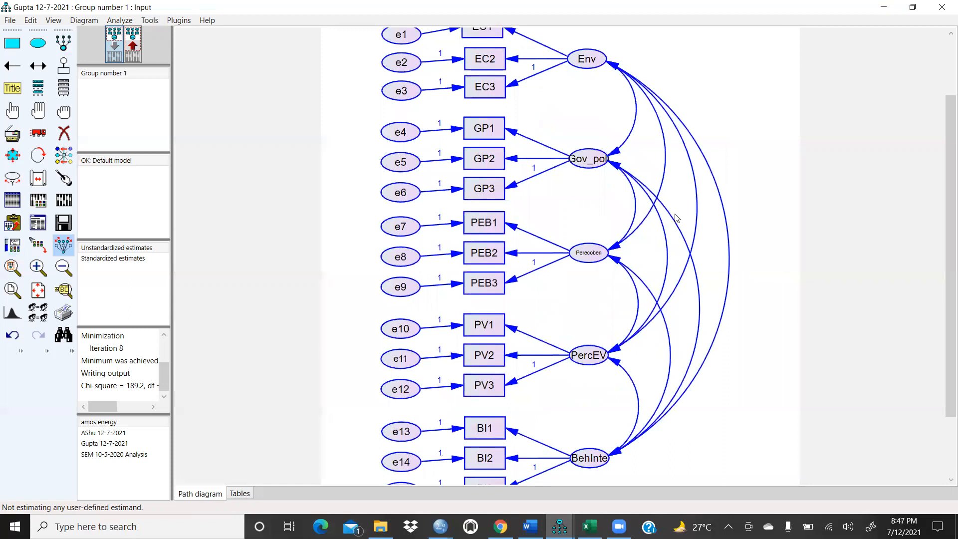
pyautogui.scroll(-1, 676, 218)
pyautogui.scroll(-1, 676, 218)
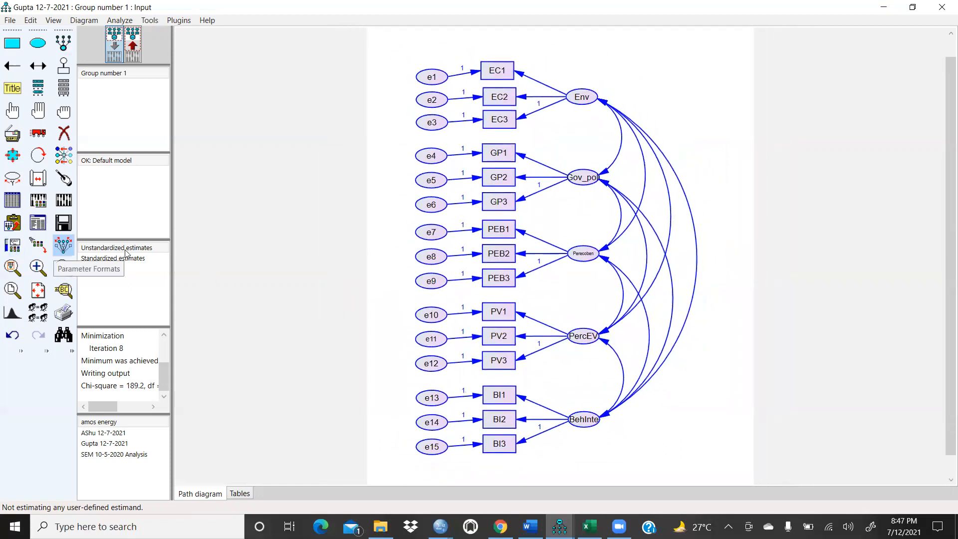
pyautogui.click(134, 258)
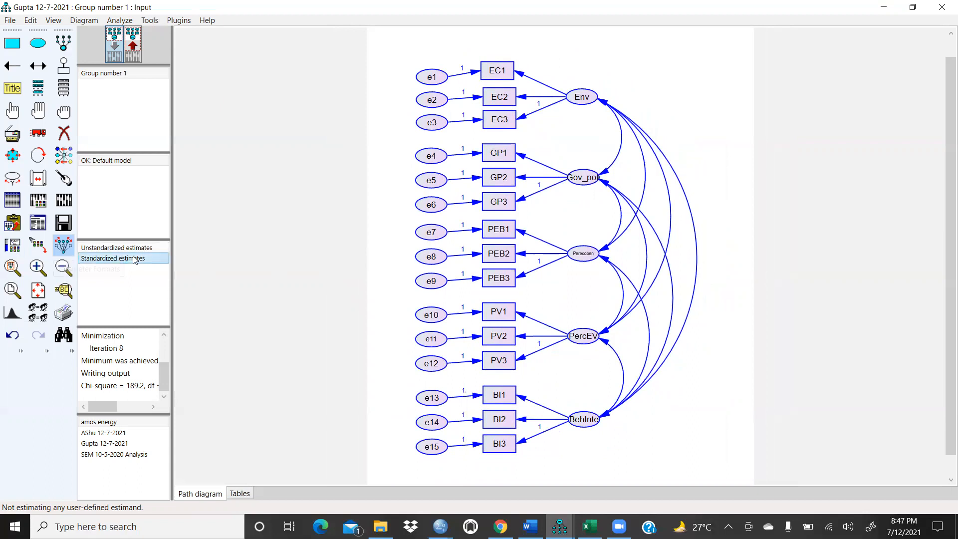
pyautogui.click(128, 35)
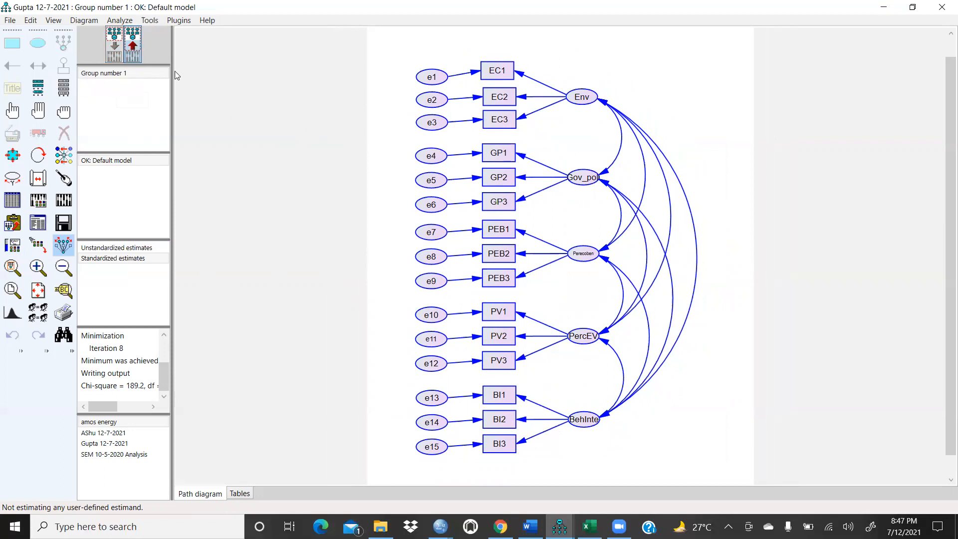
pyautogui.click(117, 48)
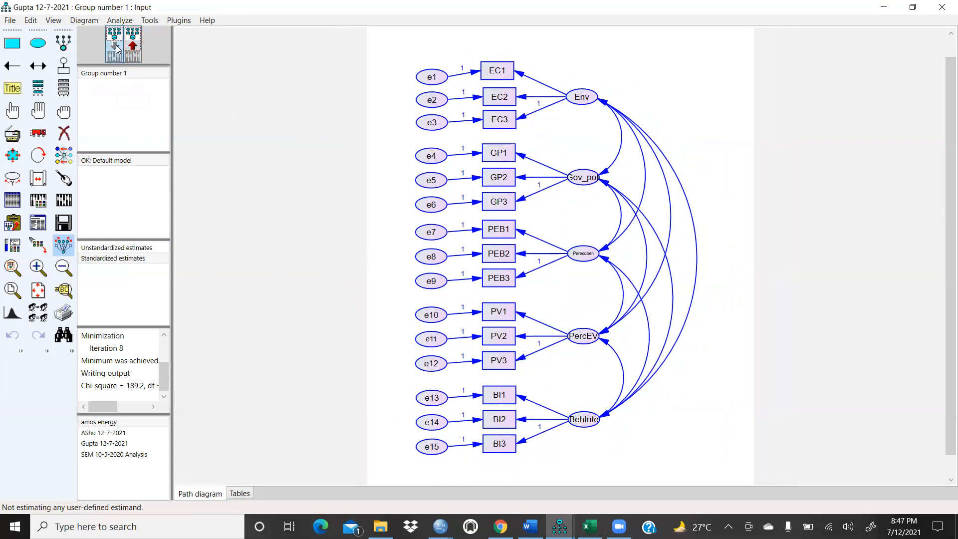
pyautogui.click(131, 39)
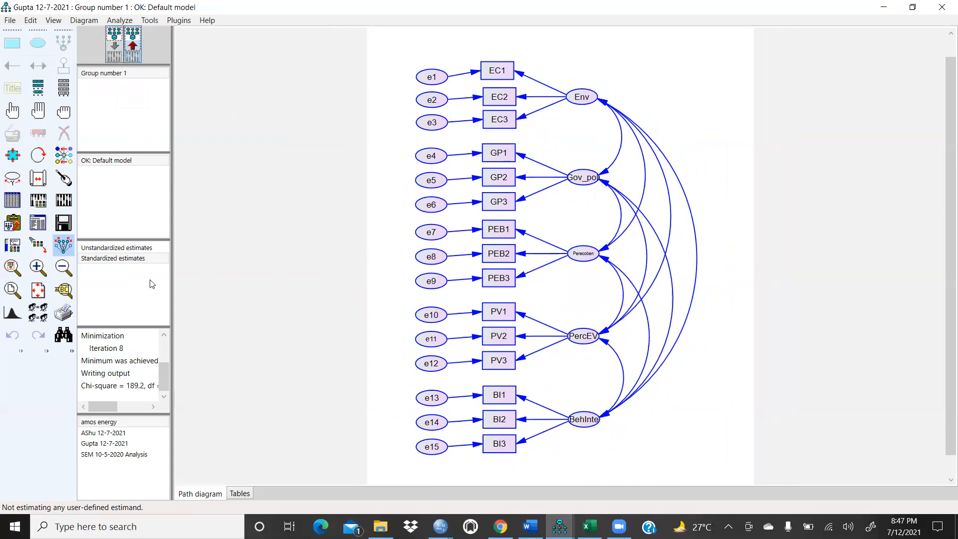
pyautogui.click(132, 247)
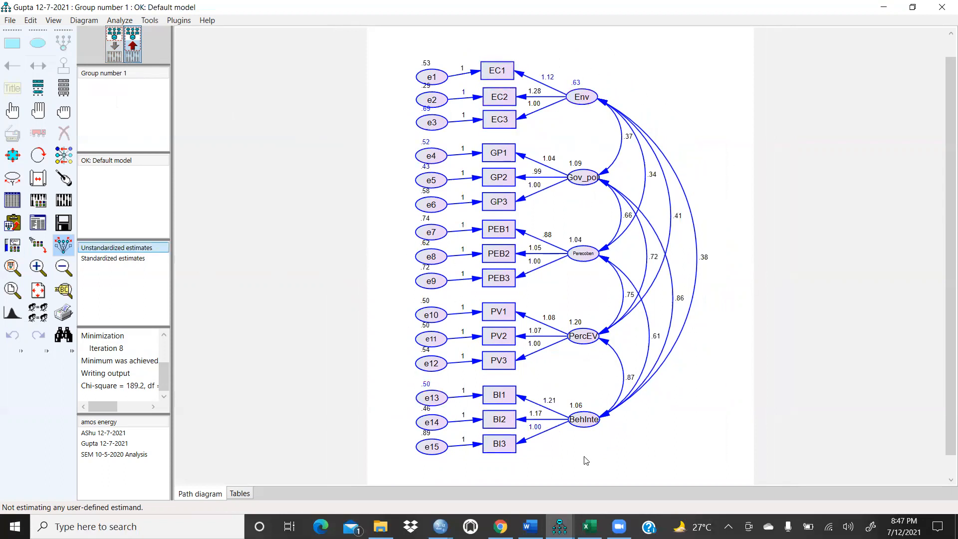
pyautogui.scroll(1, 610, 179)
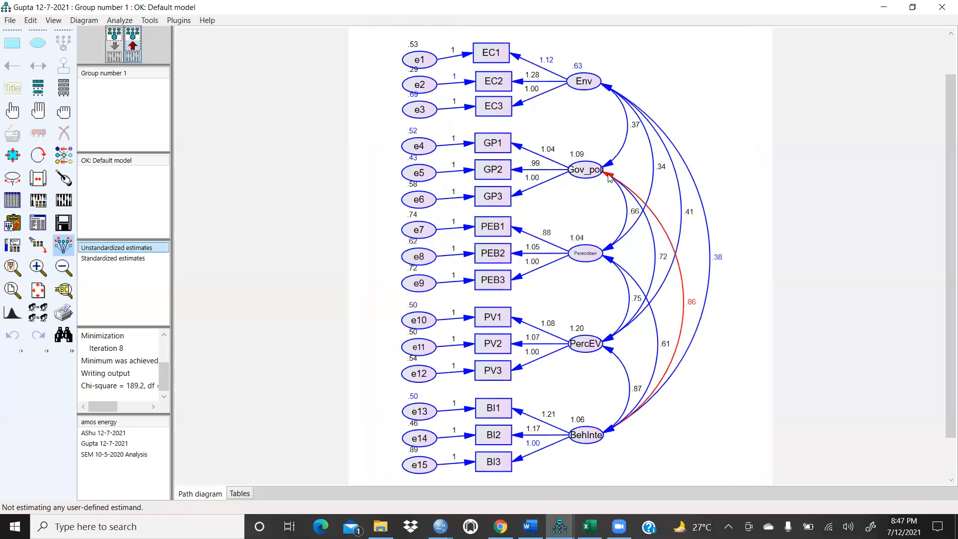